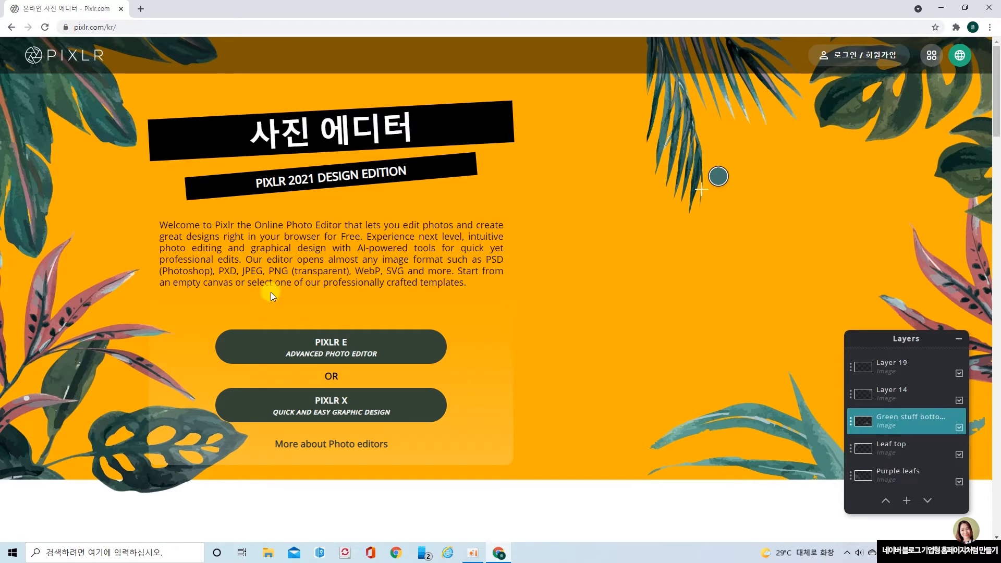
Launch the PIXLR E advanced photo editor from the Pixlr home page
{"action": "left_click_drag", "start_coordinate": [304, 325], "coordinate": [358, 364]}
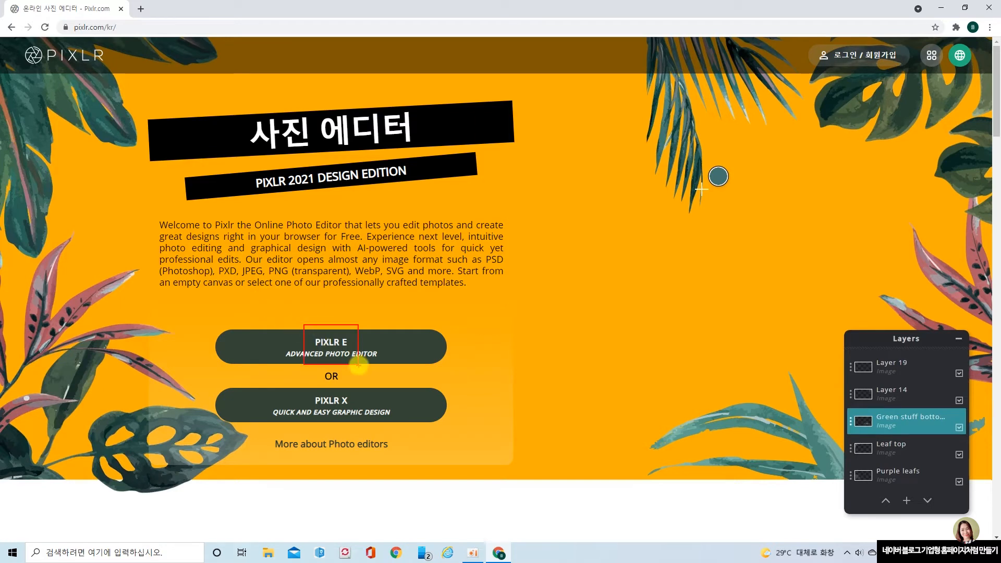
{"action": "left_click", "coordinate": [331, 343]}
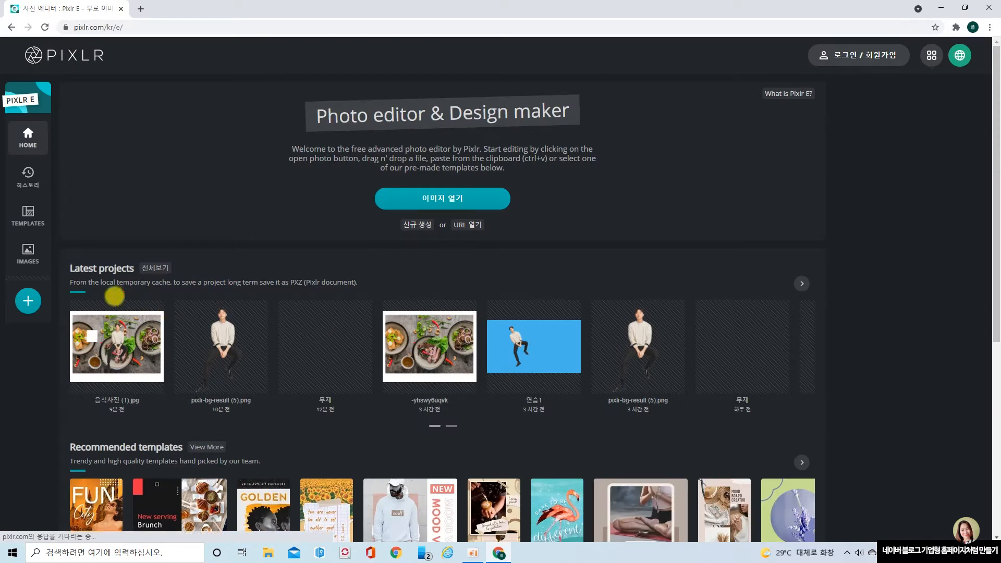
{"action": "left_click_drag", "start_coordinate": [58, 291], "coordinate": [689, 425]}
{"action": "key", "text": "Escape"}
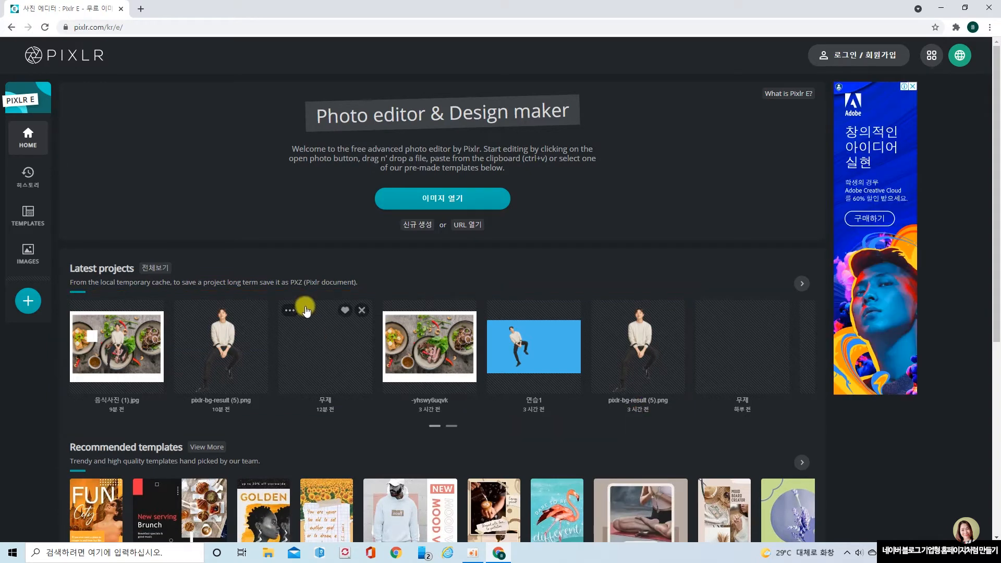
Open 길.jpg and 공유_투명.png together from the 6주차_수업소스파일 folder
{"action": "left_click", "coordinate": [437, 204]}
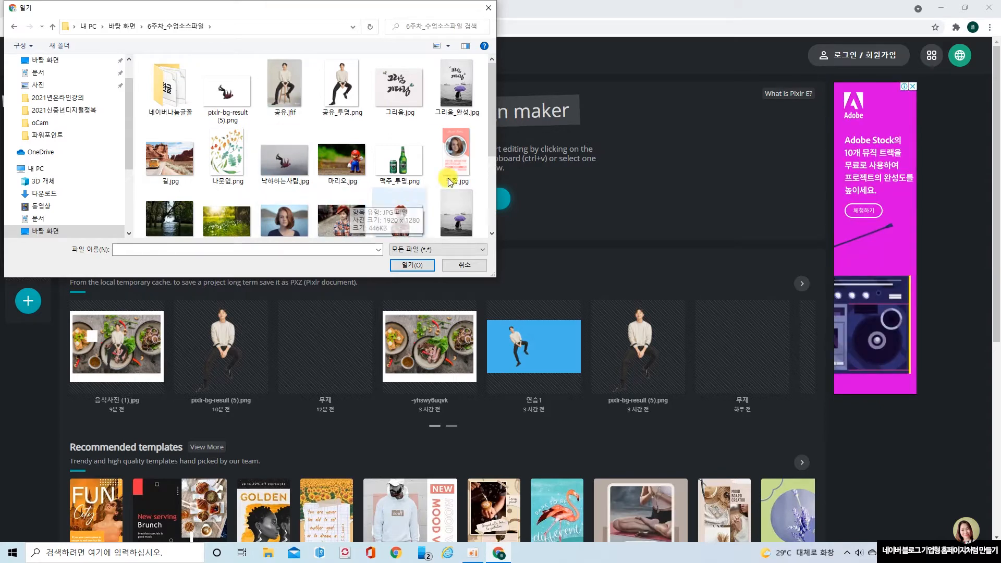
{"action": "left_click", "coordinate": [342, 91]}
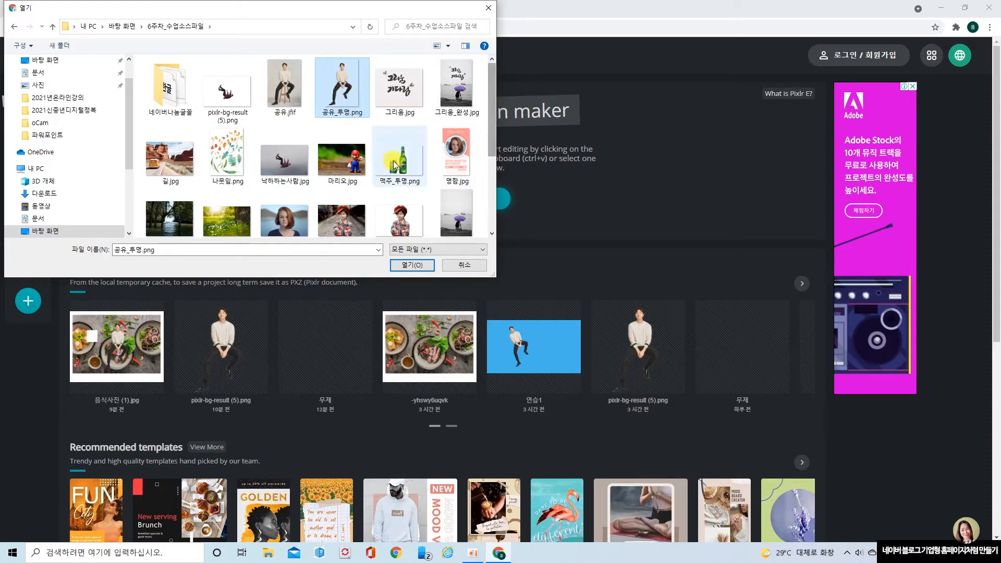
{"action": "left_click", "coordinate": [166, 157], "text": "ctrl"}
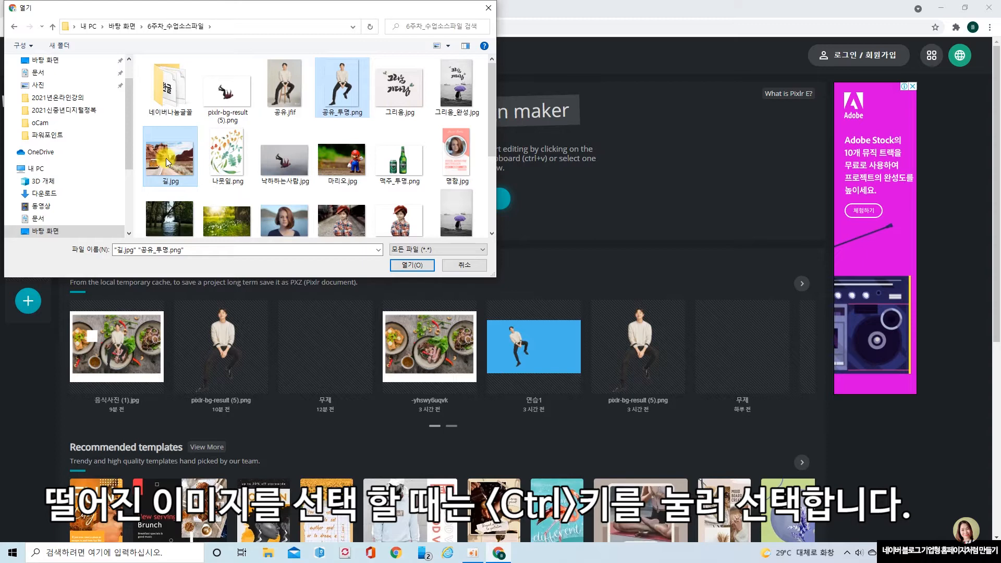
{"action": "left_click", "coordinate": [347, 89]}
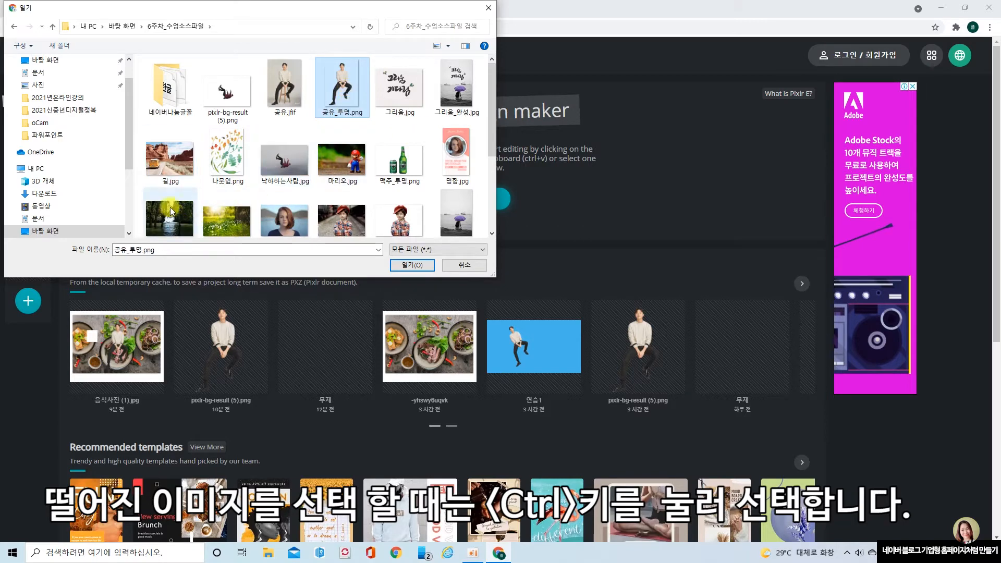
{"action": "left_click", "coordinate": [170, 167], "text": "ctrl"}
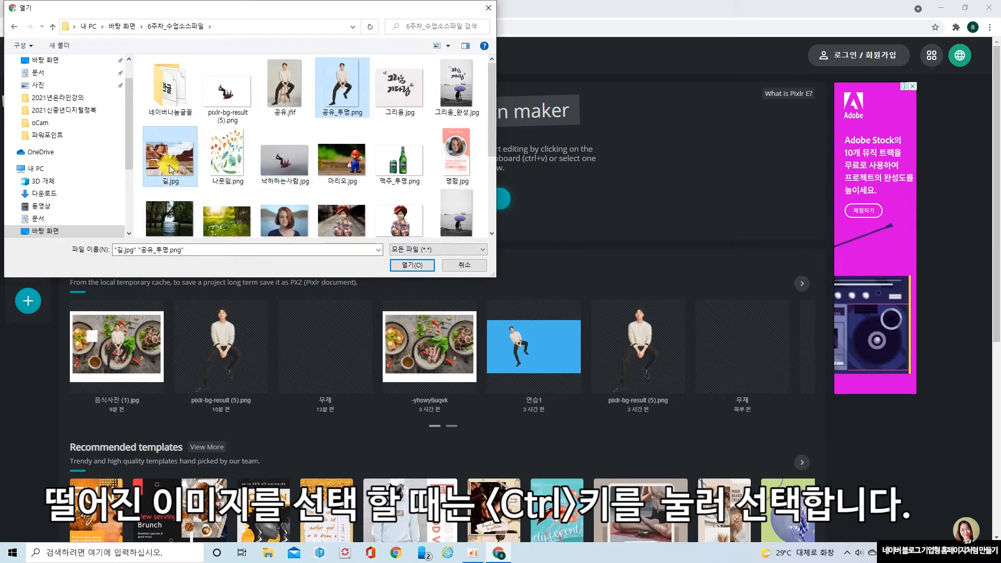
{"action": "left_click", "coordinate": [404, 265]}
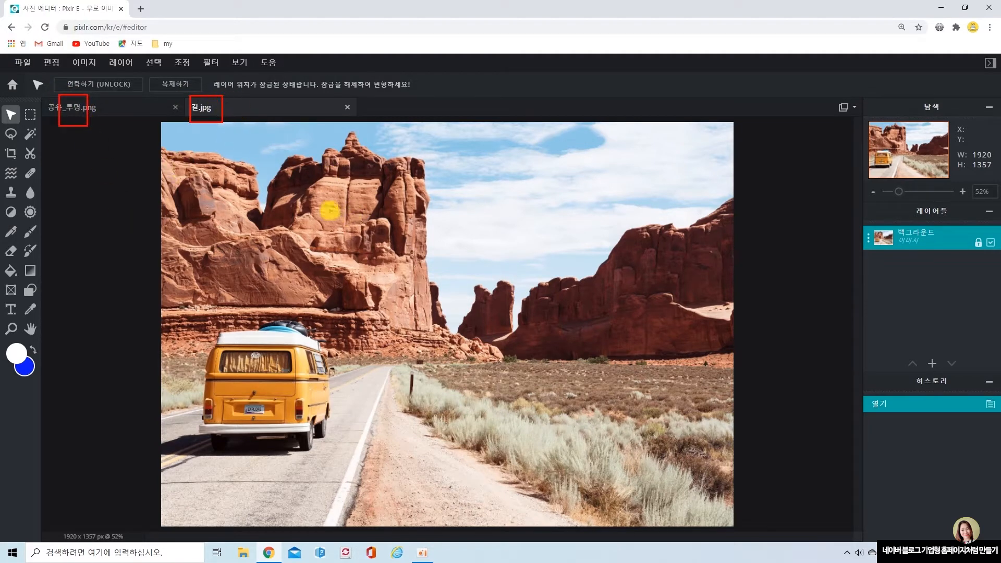
{"action": "left_click", "coordinate": [68, 106]}
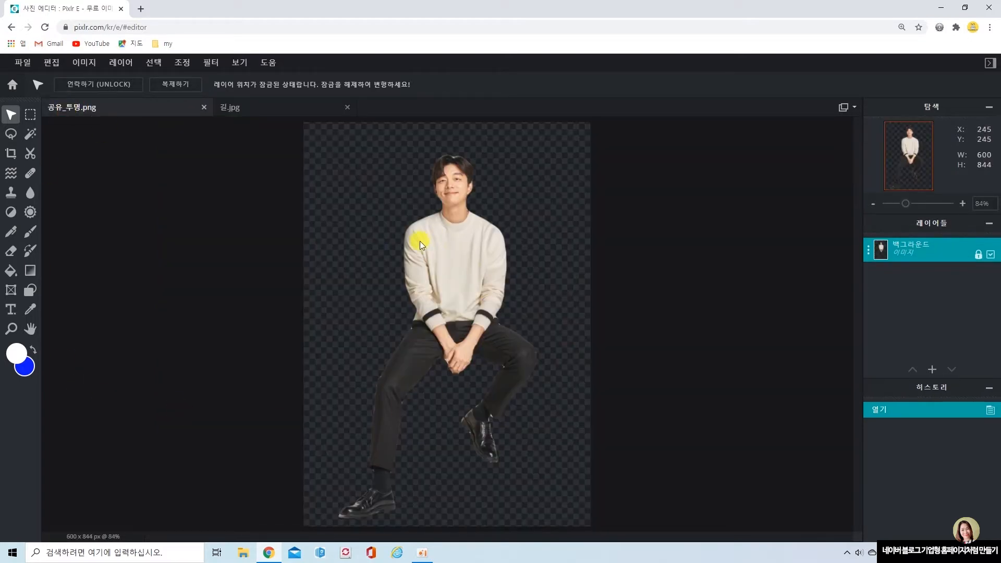
{"action": "left_click", "coordinate": [281, 111]}
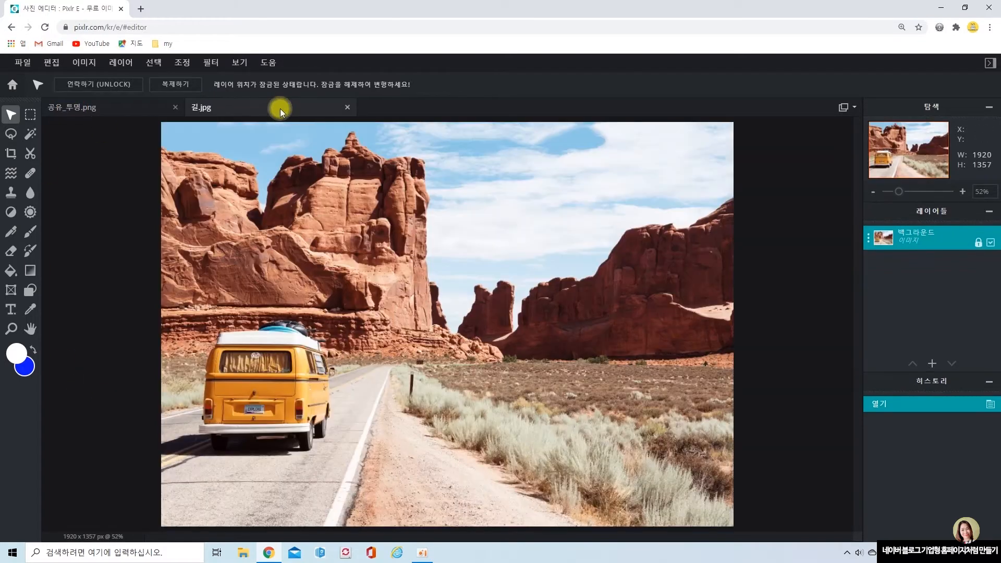
{"action": "left_click", "coordinate": [113, 110]}
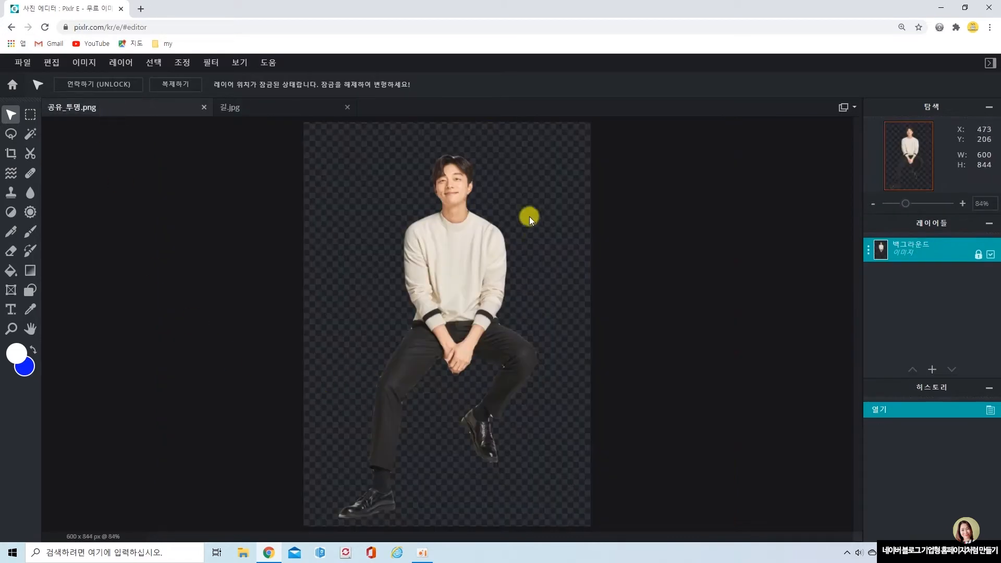
{"action": "left_click", "coordinate": [294, 113]}
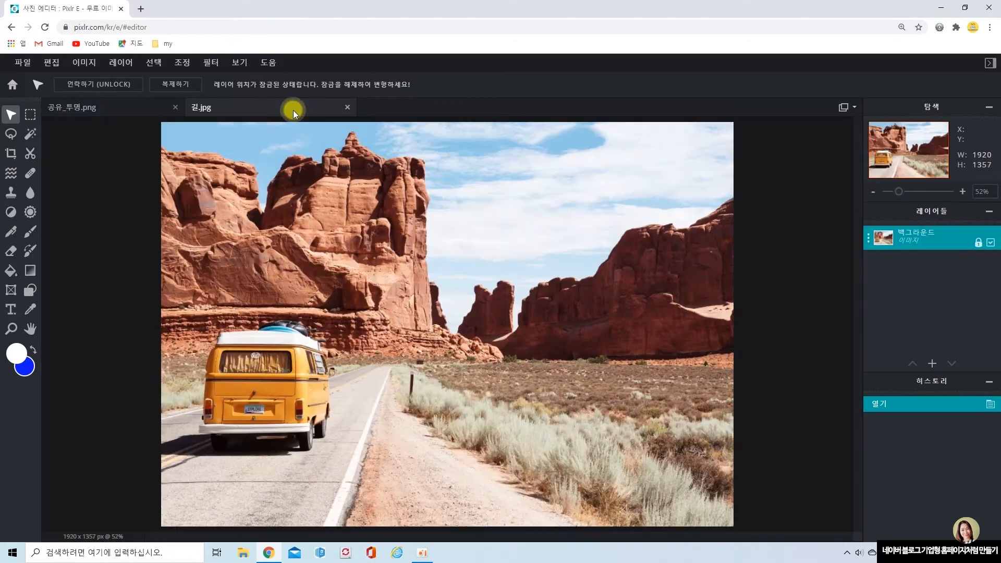
Copy the entire 공유_투명.png image and paste it as a new layer into 길.jpg
{"action": "left_click", "coordinate": [131, 111]}
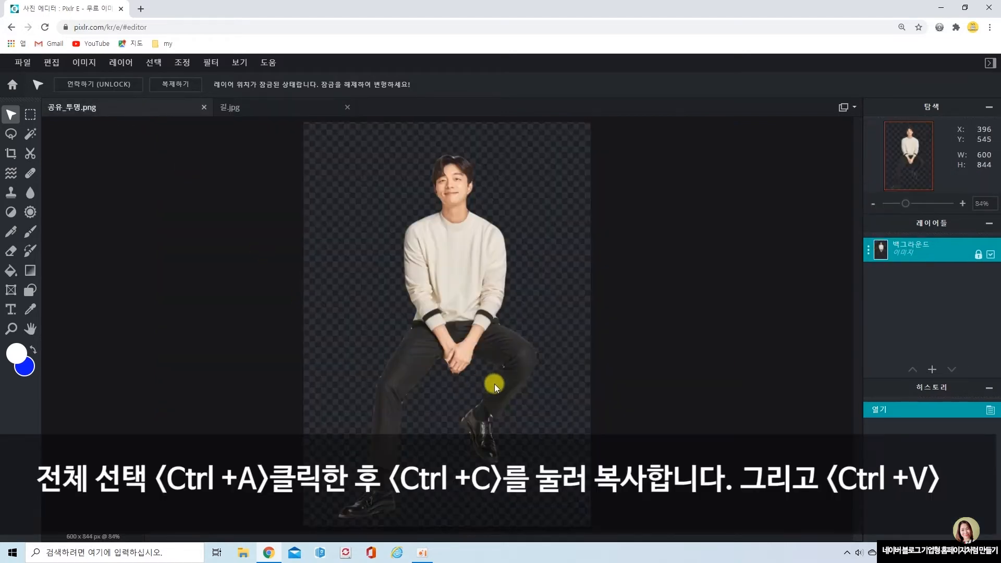
{"action": "key", "text": "ctrl+a"}
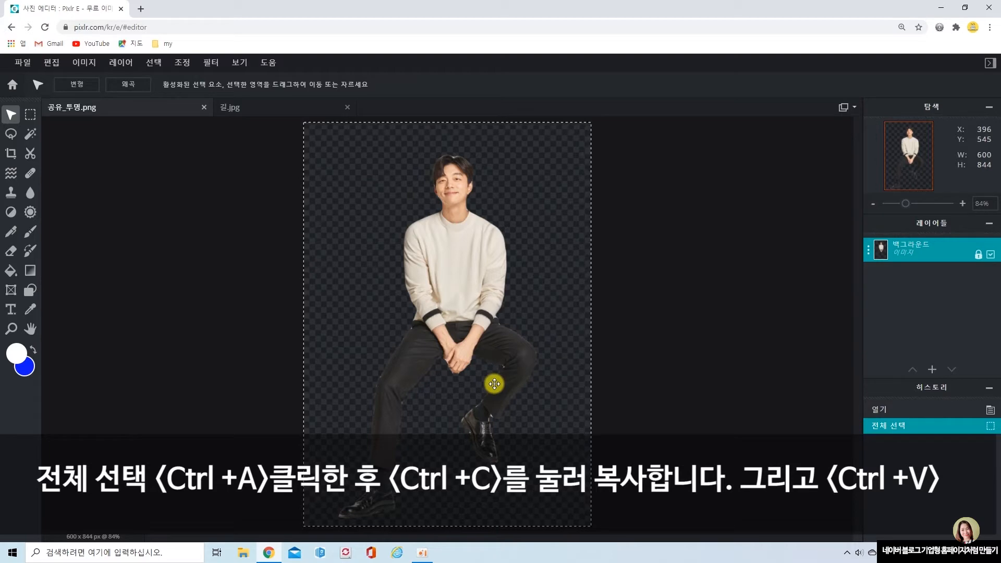
{"action": "key", "text": "ctrl+c"}
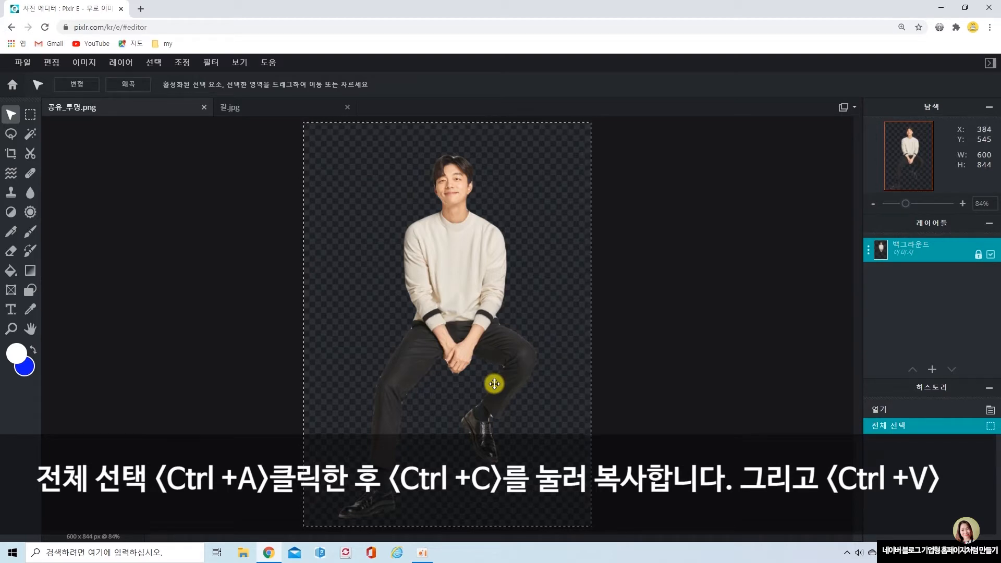
{"action": "left_click", "coordinate": [281, 106]}
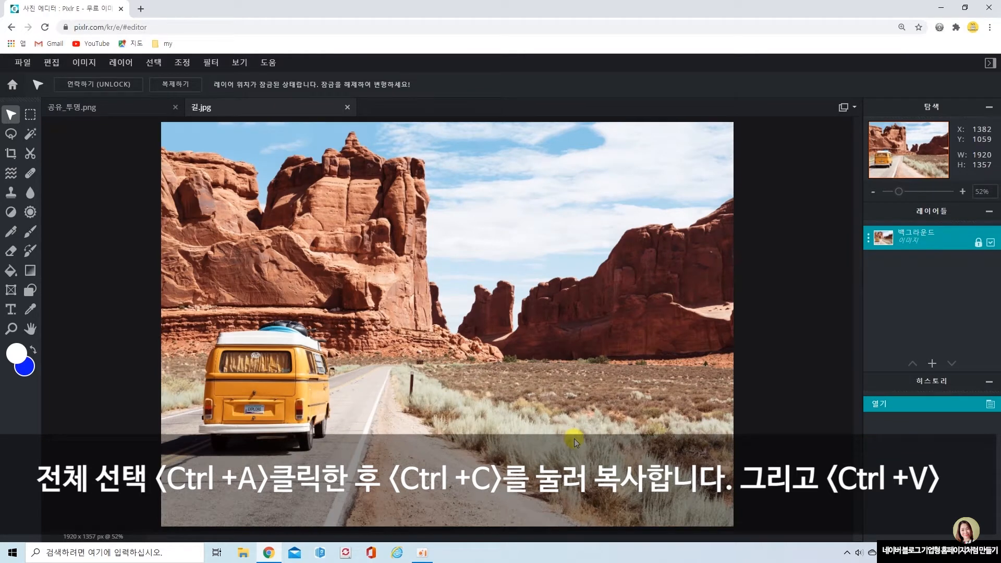
{"action": "key", "text": "ctrl+v"}
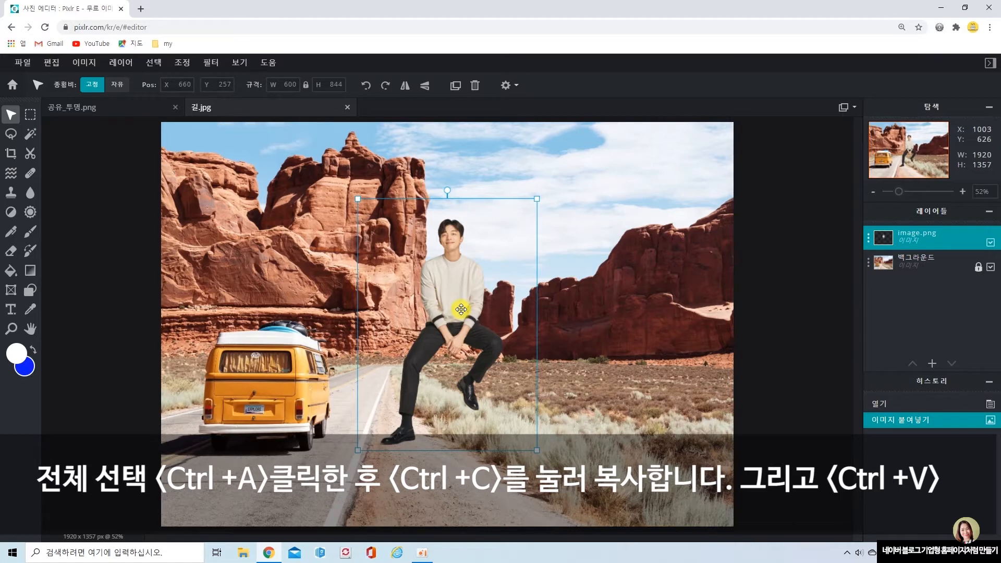
Shrink the pasted man to about 383 × 539 px and seat him on the roof of the yellow van
{"action": "left_click_drag", "start_coordinate": [457, 292], "coordinate": [292, 305]}
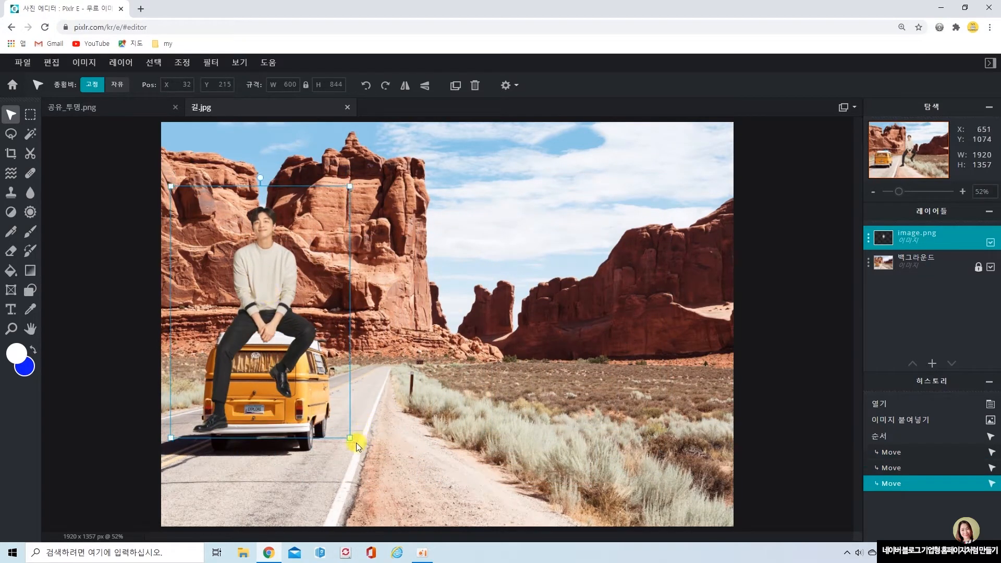
{"action": "left_click_drag", "start_coordinate": [351, 440], "coordinate": [285, 346]}
{"action": "left_click_drag", "start_coordinate": [267, 312], "coordinate": [300, 370]}
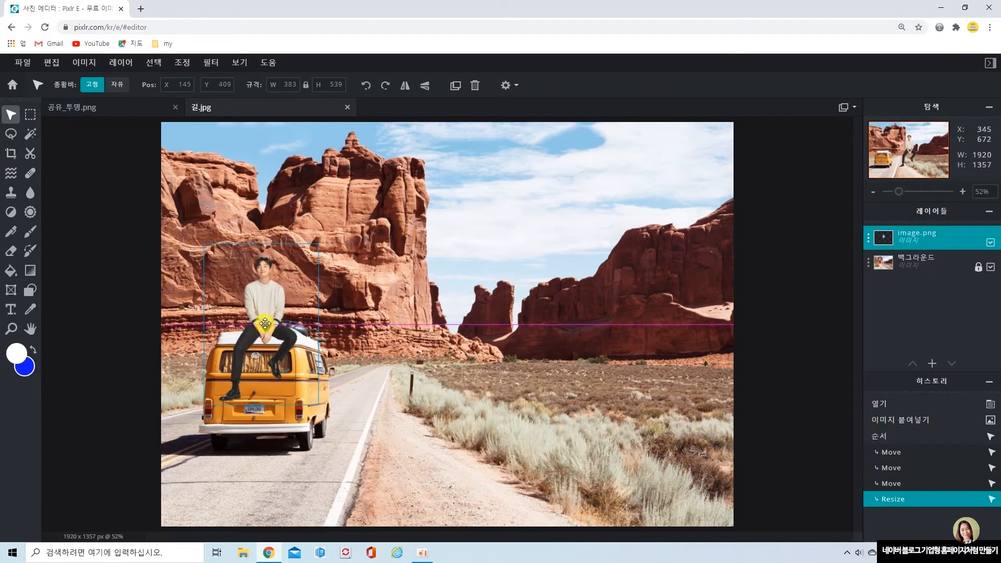
{"action": "left_click", "coordinate": [515, 337]}
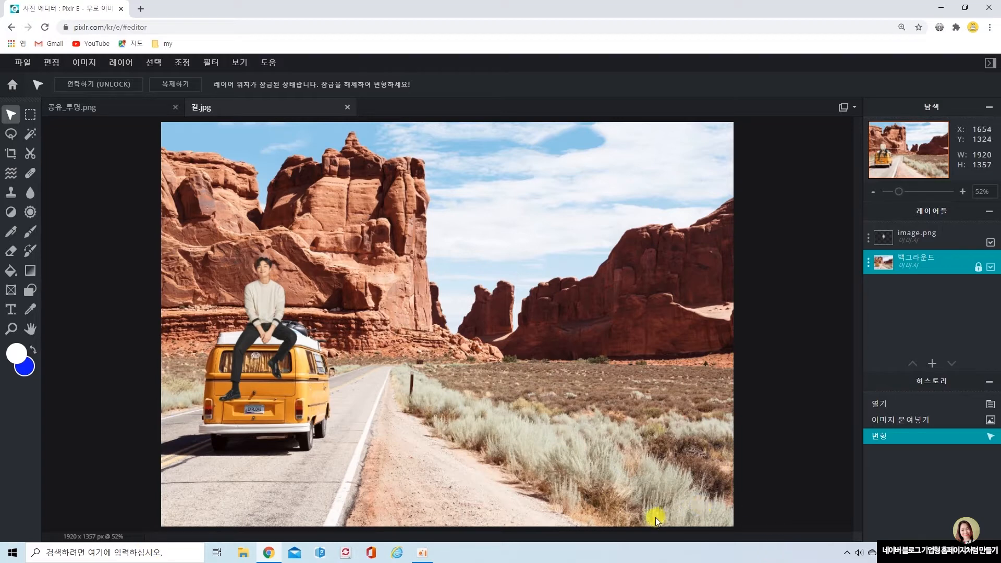
Set the canvas height to 1600 with the anchor at top centre so the extra space is added below the photo
{"action": "left_click", "coordinate": [87, 65]}
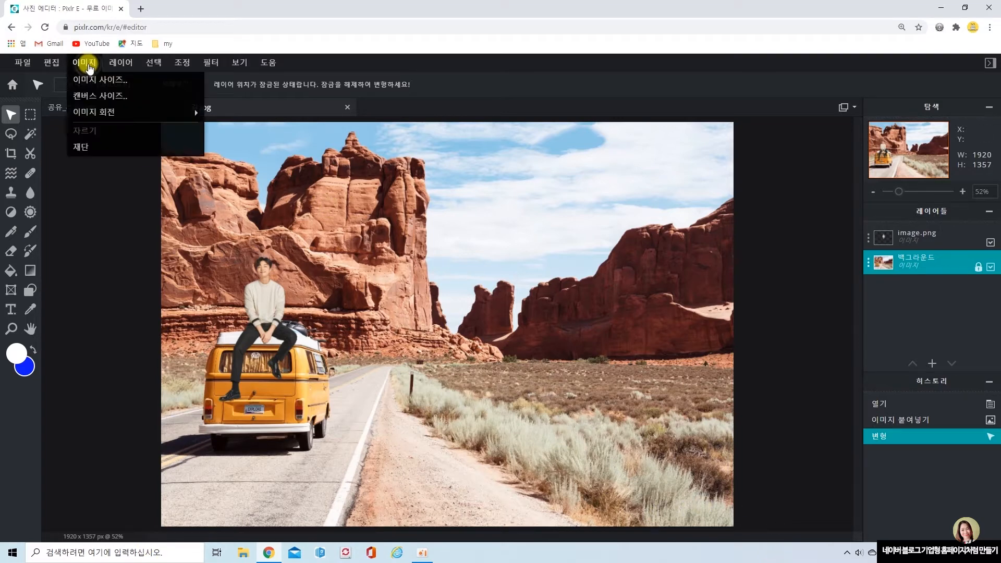
{"action": "left_click", "coordinate": [102, 97]}
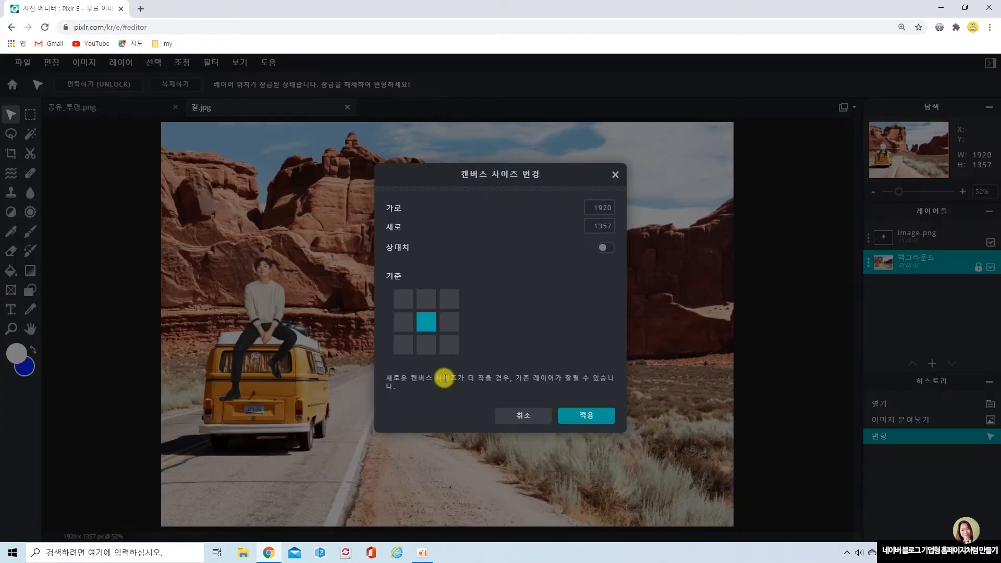
{"action": "double_click", "coordinate": [594, 226]}
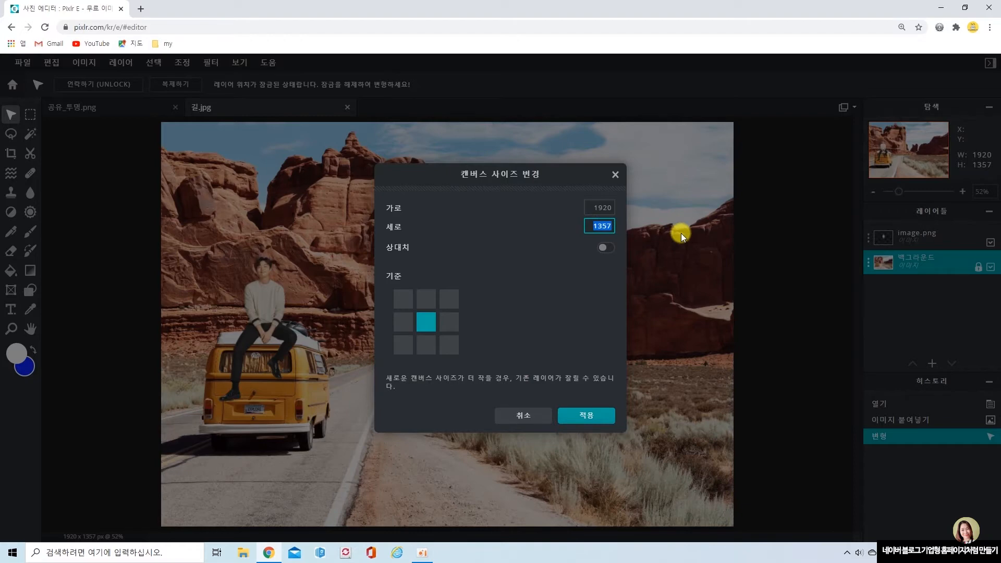
{"action": "type", "text": "1600"}
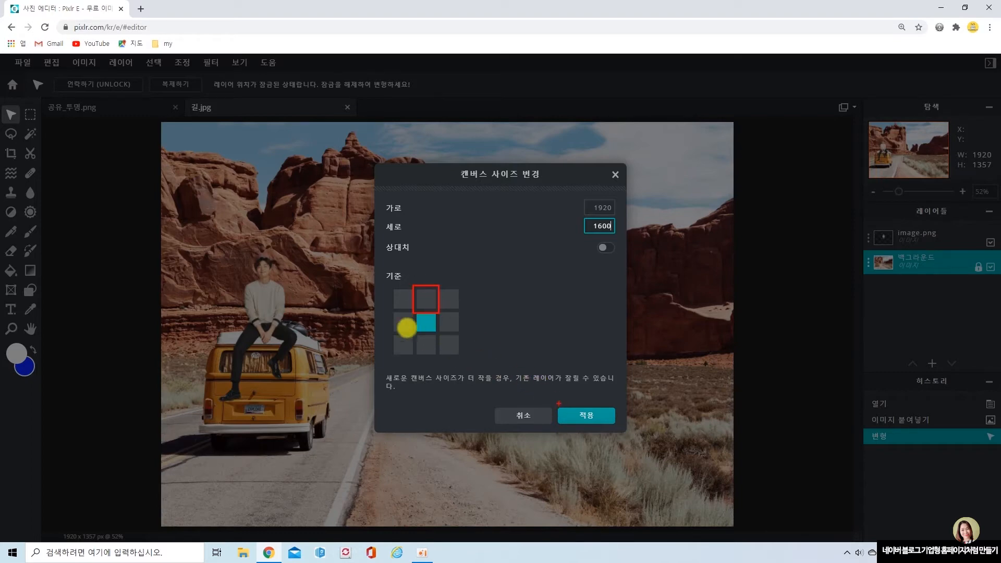
{"action": "left_click", "coordinate": [426, 299]}
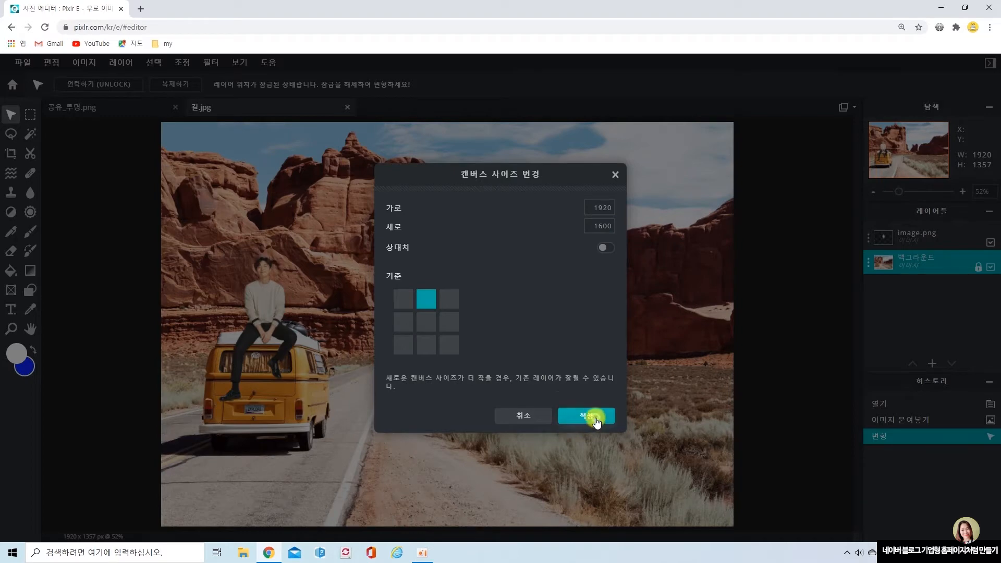
{"action": "left_click", "coordinate": [589, 416]}
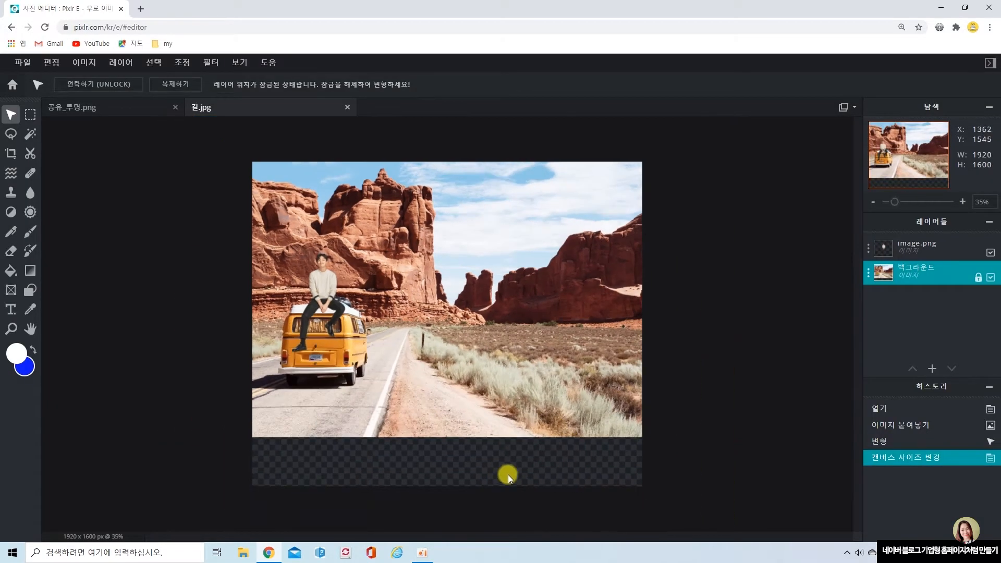
Activate the Fill tool and confirm white (#FFFFFF) as the foreground colour
{"action": "scroll", "coordinate": [525, 432], "scroll_direction": "up", "scroll_amount": 1}
{"action": "scroll", "coordinate": [524, 432], "scroll_direction": "up", "scroll_amount": 1}
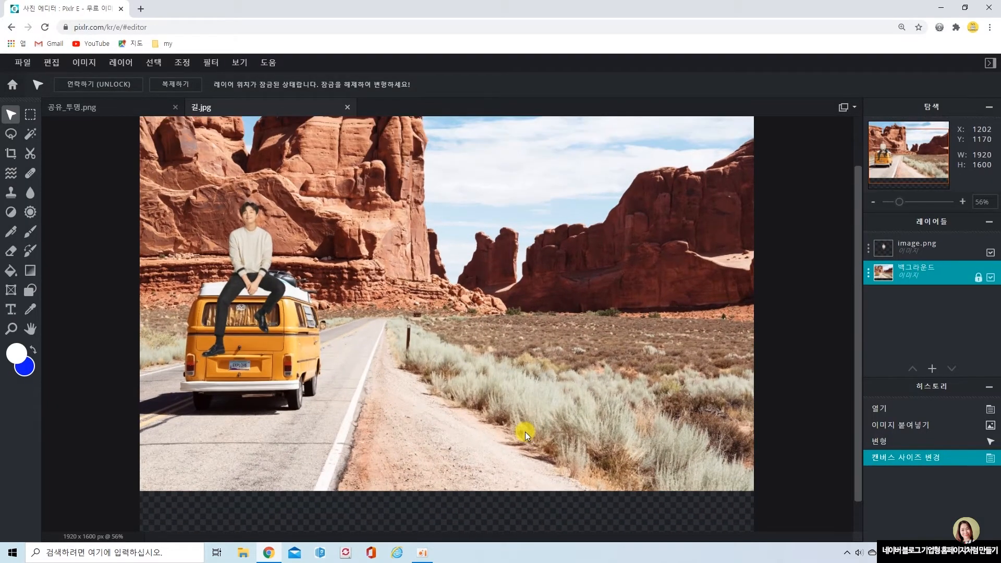
{"action": "scroll", "coordinate": [524, 432], "scroll_direction": "down", "scroll_amount": 2}
{"action": "scroll", "coordinate": [525, 433], "scroll_direction": "up", "scroll_amount": 2}
{"action": "scroll", "coordinate": [524, 432], "scroll_direction": "down", "scroll_amount": 2}
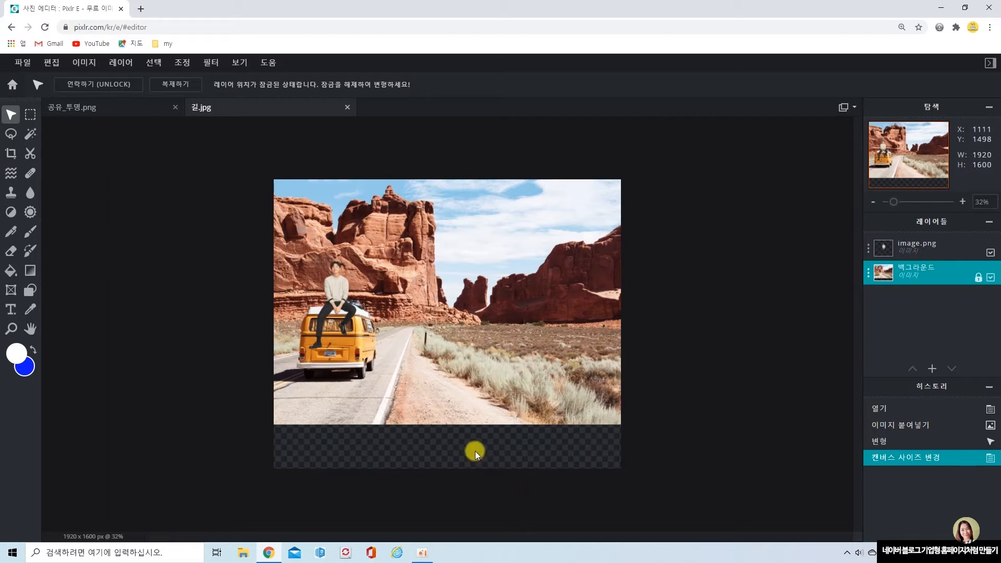
{"action": "left_click", "coordinate": [10, 270]}
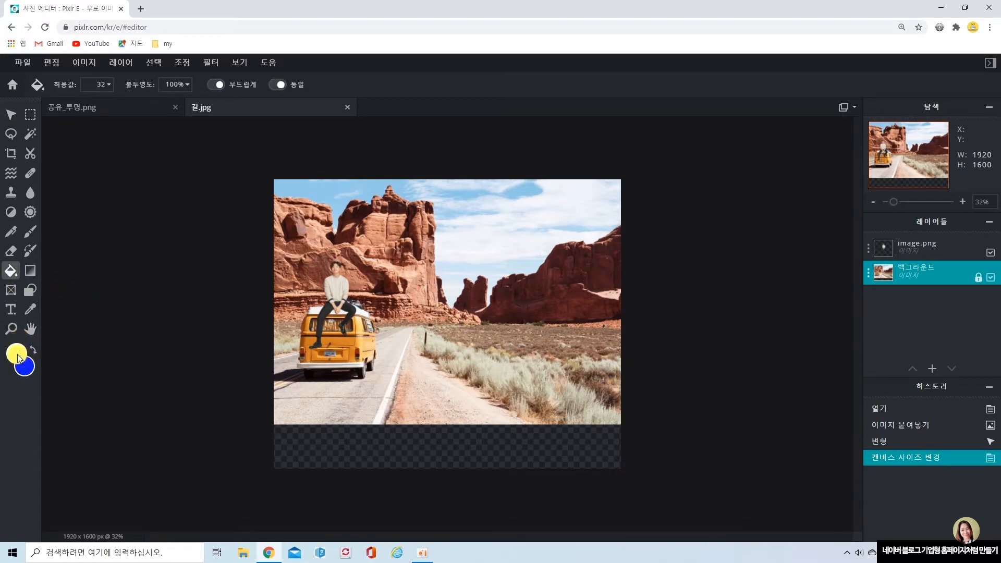
{"action": "left_click", "coordinate": [17, 358]}
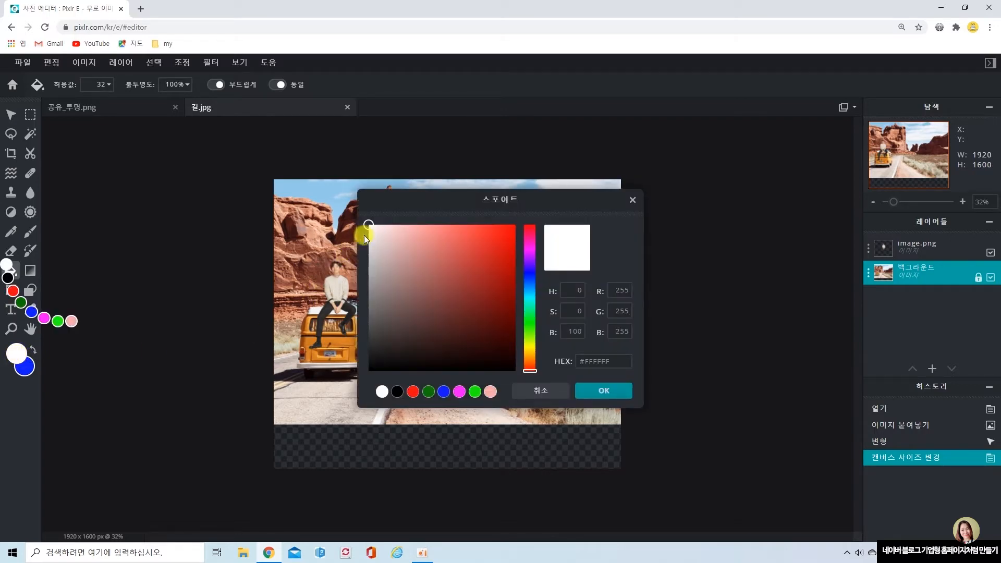
{"action": "left_click", "coordinate": [579, 354]}
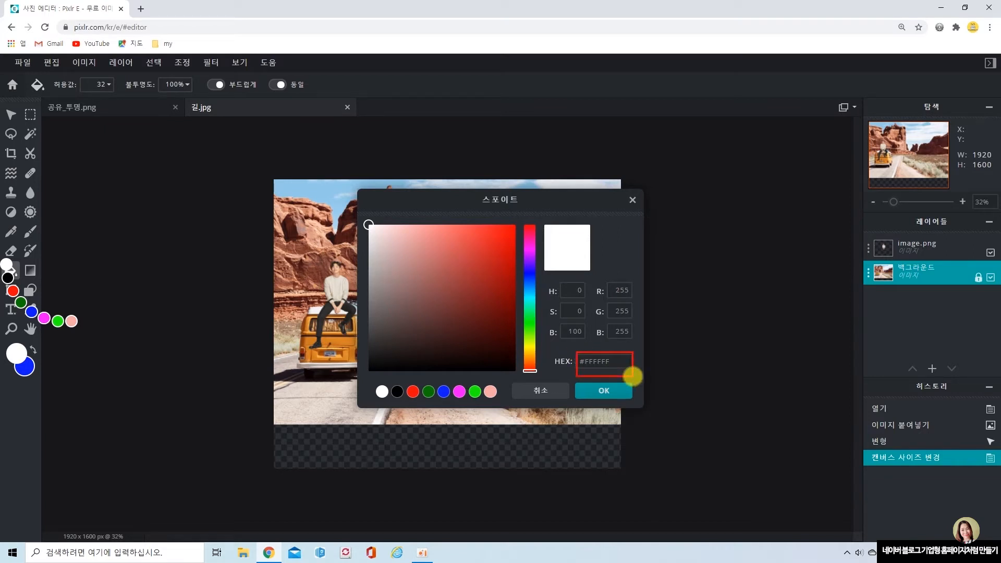
{"action": "left_click", "coordinate": [606, 391]}
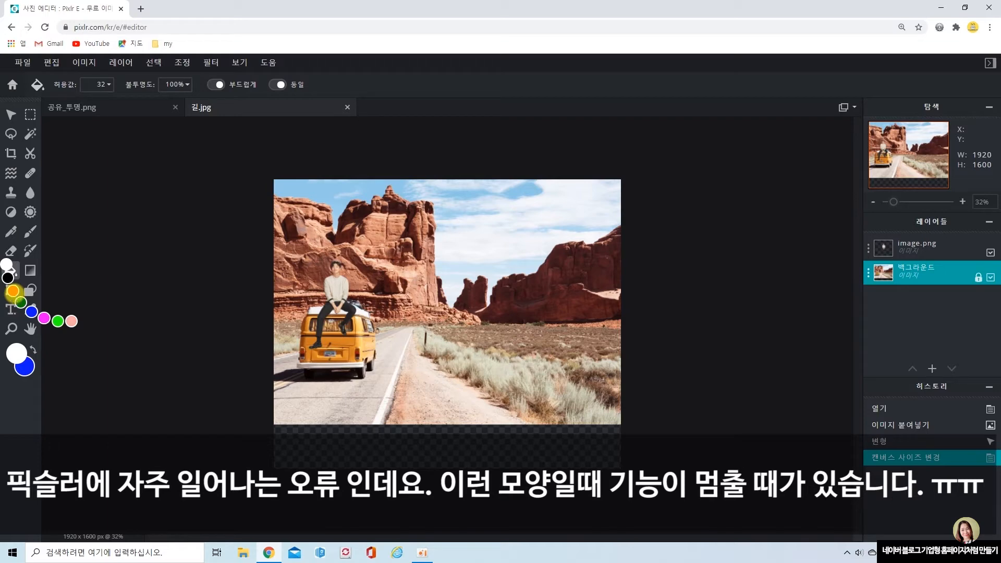
Clear the stuck colour swatches by switching to the Arrange tool and back to the Fill tool
{"action": "mouse_move", "coordinate": [3, 244]}
{"action": "left_mouse_down"}
{"action": "mouse_move", "coordinate": [37, 302]}
{"action": "mouse_move", "coordinate": [93, 354]}
{"action": "left_mouse_up"}
{"action": "left_click", "coordinate": [12, 115]}
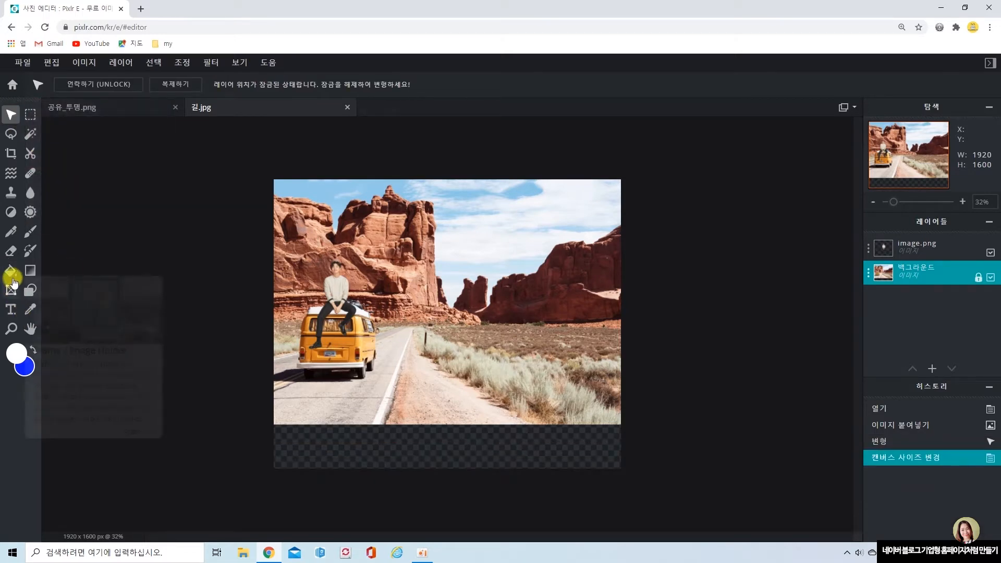
{"action": "left_click", "coordinate": [10, 271]}
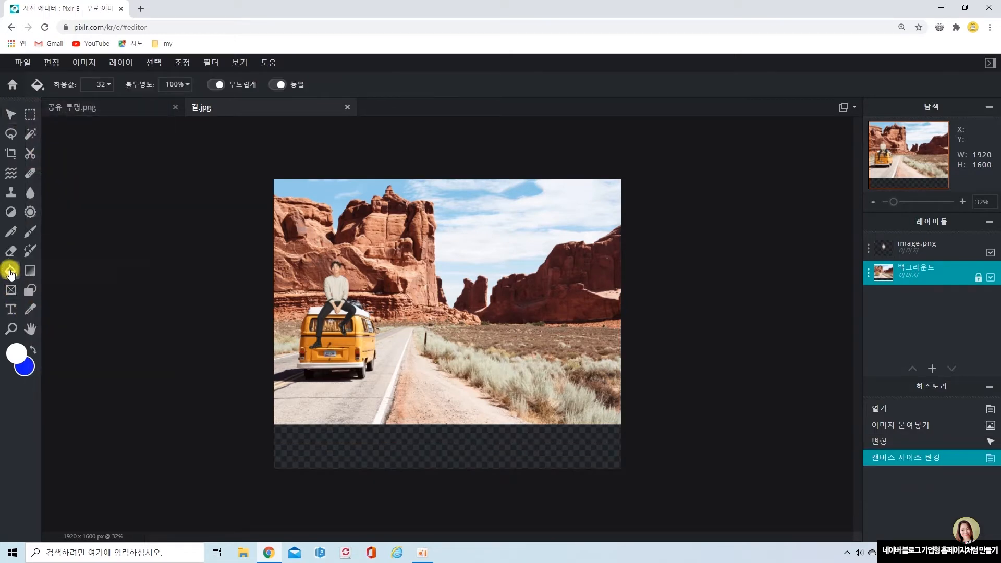
Fill the empty strip below the photo with white and select the man on the van with the Arrange tool
{"action": "left_click", "coordinate": [365, 451]}
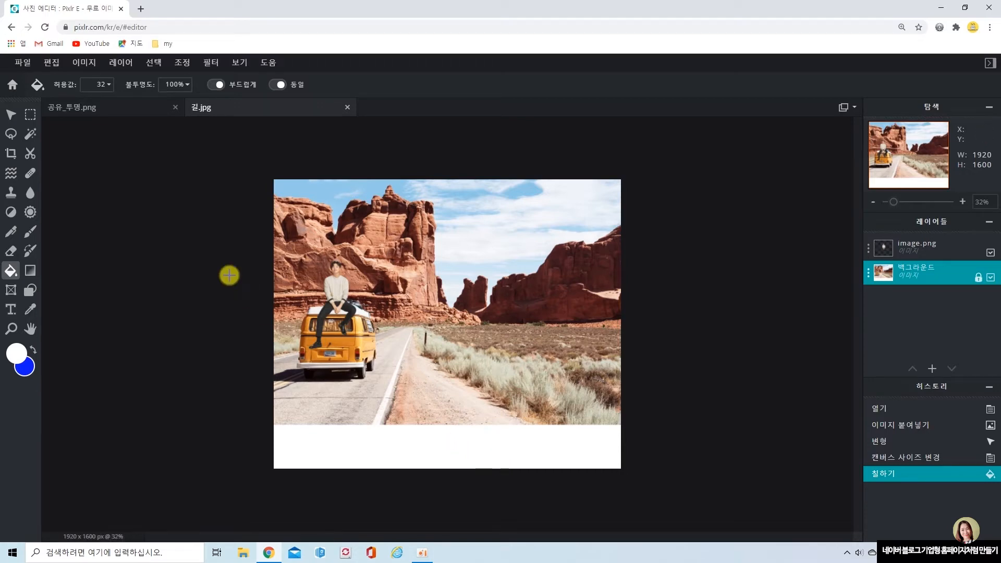
{"action": "left_click", "coordinate": [9, 116]}
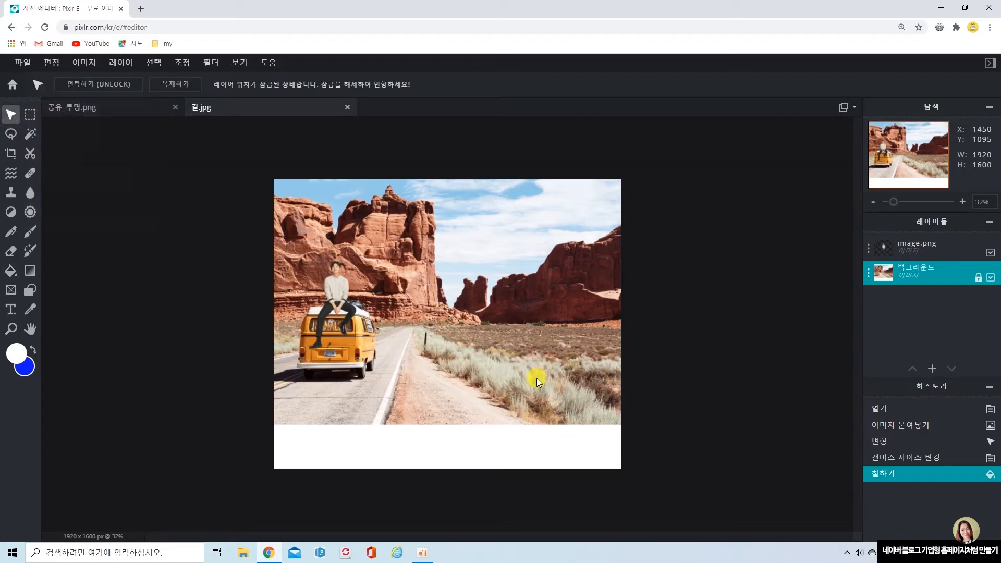
{"action": "scroll", "coordinate": [536, 379], "scroll_direction": "up", "scroll_amount": 3}
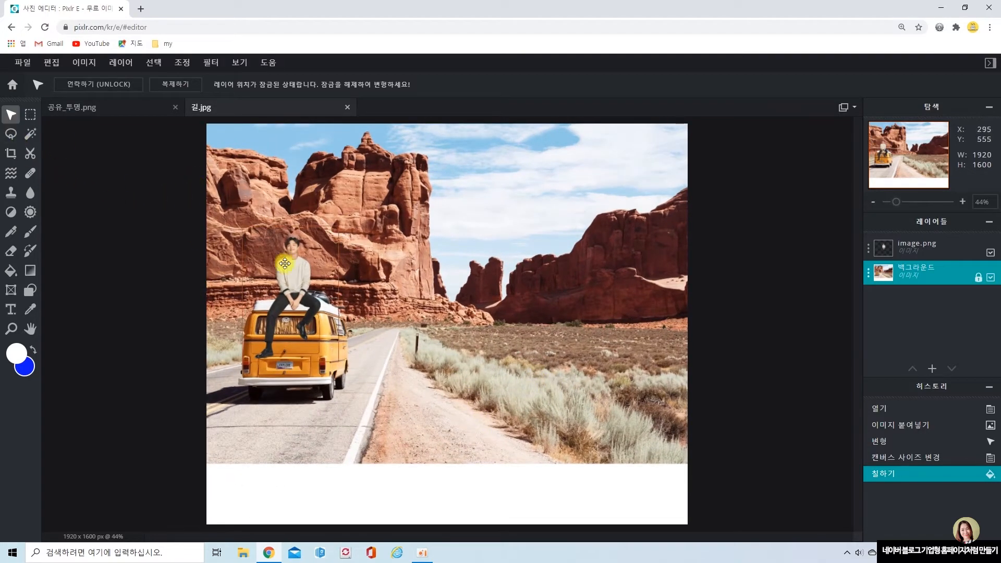
{"action": "left_click", "coordinate": [300, 277]}
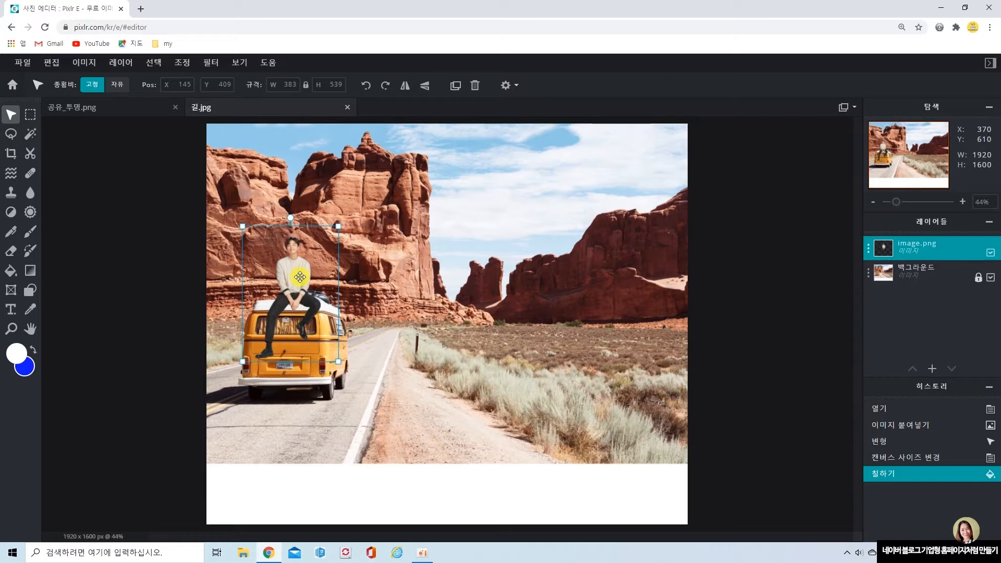
{"action": "mouse_move", "coordinate": [451, 197]}
{"action": "left_mouse_down"}
{"action": "mouse_move", "coordinate": [502, 197]}
{"action": "mouse_move", "coordinate": [504, 240]}
{"action": "left_mouse_up"}
{"action": "left_click_drag", "start_coordinate": [273, 258], "coordinate": [303, 284]}
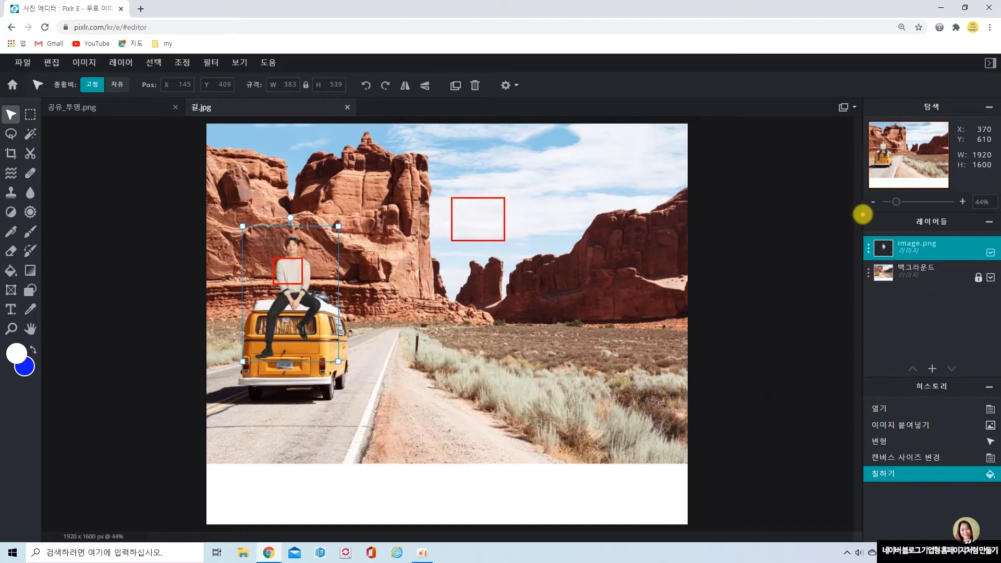
{"action": "mouse_move", "coordinate": [864, 214]}
{"action": "left_mouse_down"}
{"action": "mouse_move", "coordinate": [981, 293]}
{"action": "mouse_move", "coordinate": [999, 319]}
{"action": "left_mouse_up"}
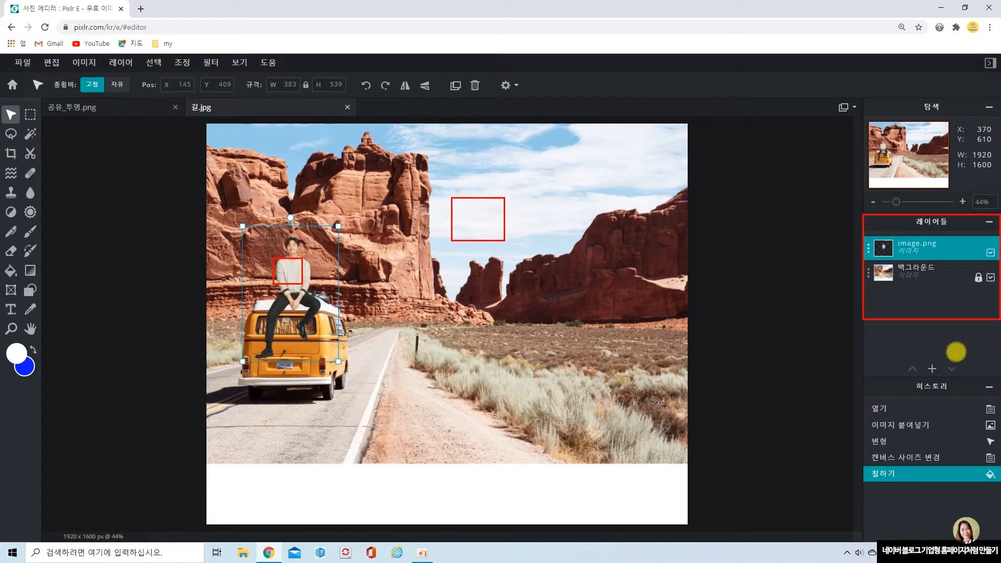
{"action": "mouse_move", "coordinate": [928, 277]}
{"action": "left_mouse_down"}
{"action": "mouse_move", "coordinate": [945, 269]}
{"action": "mouse_move", "coordinate": [951, 243]}
{"action": "left_mouse_up"}
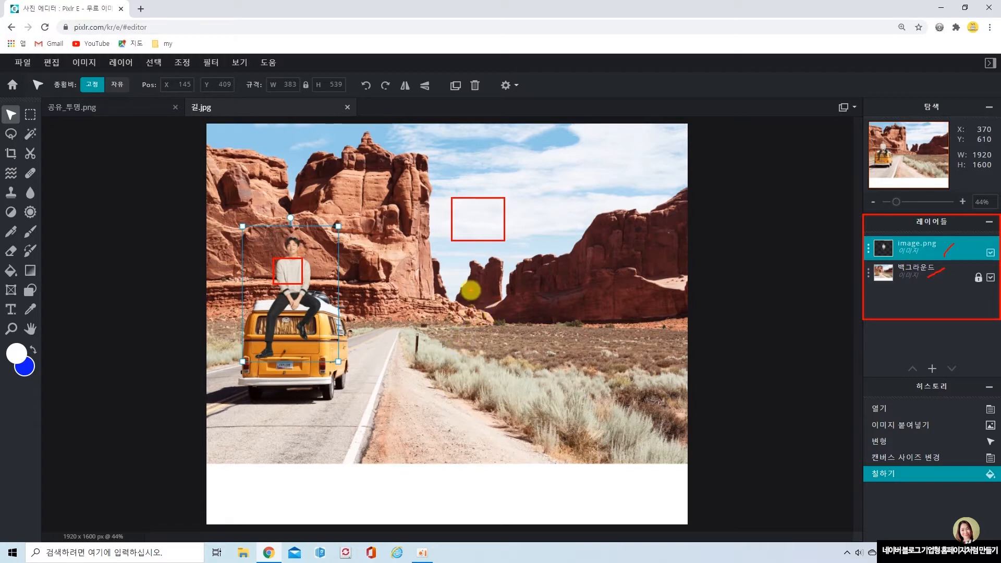
{"action": "mouse_move", "coordinate": [471, 291]}
{"action": "left_mouse_down"}
{"action": "mouse_move", "coordinate": [434, 380]}
{"action": "mouse_move", "coordinate": [475, 290]}
{"action": "mouse_move", "coordinate": [630, 294]}
{"action": "mouse_move", "coordinate": [511, 374]}
{"action": "mouse_move", "coordinate": [478, 380]}
{"action": "left_mouse_up"}
{"action": "mouse_move", "coordinate": [511, 306]}
{"action": "left_mouse_down"}
{"action": "mouse_move", "coordinate": [535, 338]}
{"action": "mouse_move", "coordinate": [565, 324]}
{"action": "mouse_move", "coordinate": [580, 336]}
{"action": "mouse_move", "coordinate": [557, 337]}
{"action": "left_mouse_up"}
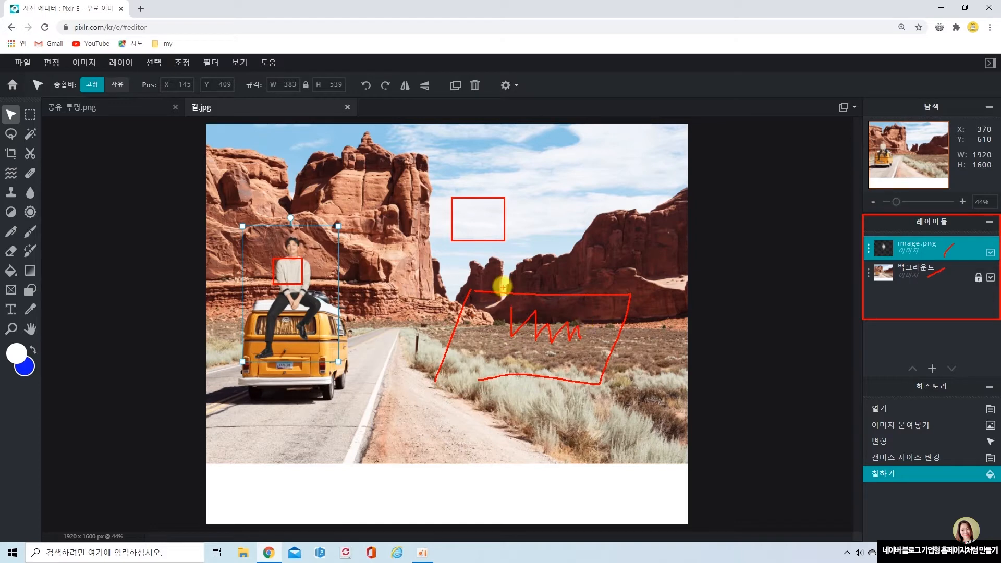
{"action": "mouse_move", "coordinate": [502, 255]}
{"action": "left_mouse_down"}
{"action": "mouse_move", "coordinate": [468, 316]}
{"action": "mouse_move", "coordinate": [596, 332]}
{"action": "mouse_move", "coordinate": [614, 268]}
{"action": "mouse_move", "coordinate": [508, 259]}
{"action": "mouse_move", "coordinate": [545, 292]}
{"action": "mouse_move", "coordinate": [565, 295]}
{"action": "left_mouse_up"}
{"action": "mouse_move", "coordinate": [526, 224]}
{"action": "left_mouse_down"}
{"action": "mouse_move", "coordinate": [501, 260]}
{"action": "mouse_move", "coordinate": [609, 273]}
{"action": "mouse_move", "coordinate": [608, 219]}
{"action": "mouse_move", "coordinate": [524, 216]}
{"action": "left_mouse_up"}
{"action": "left_click_drag", "start_coordinate": [576, 240], "coordinate": [593, 256]}
{"action": "left_click_drag", "start_coordinate": [587, 237], "coordinate": [578, 256]}
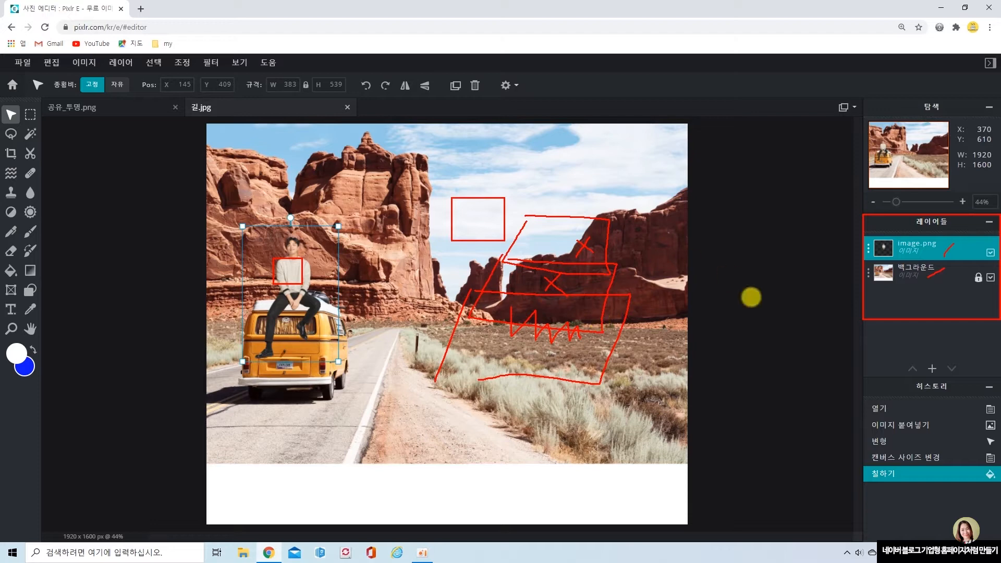
{"action": "left_click_drag", "start_coordinate": [929, 236], "coordinate": [943, 258]}
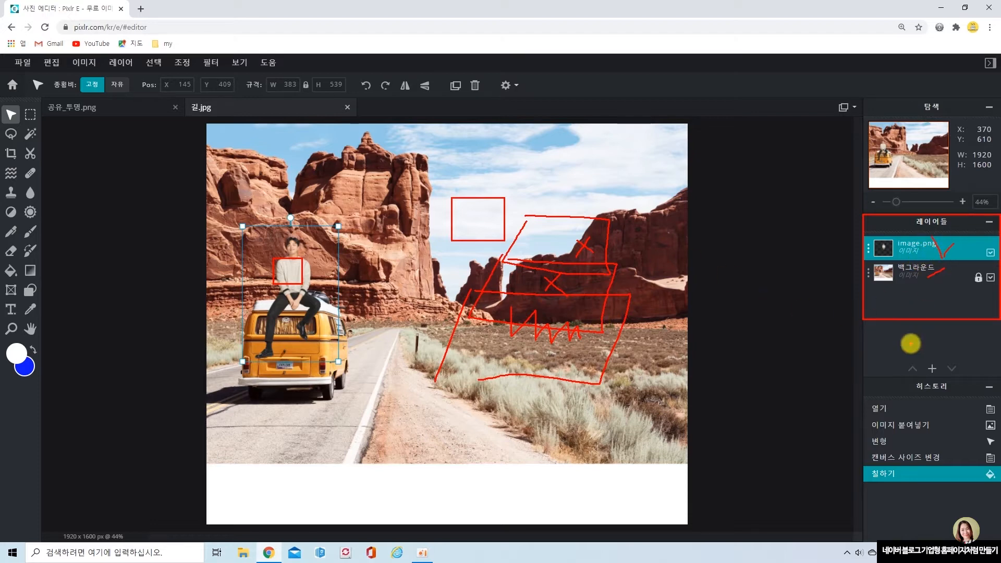
{"action": "key", "text": "Escape"}
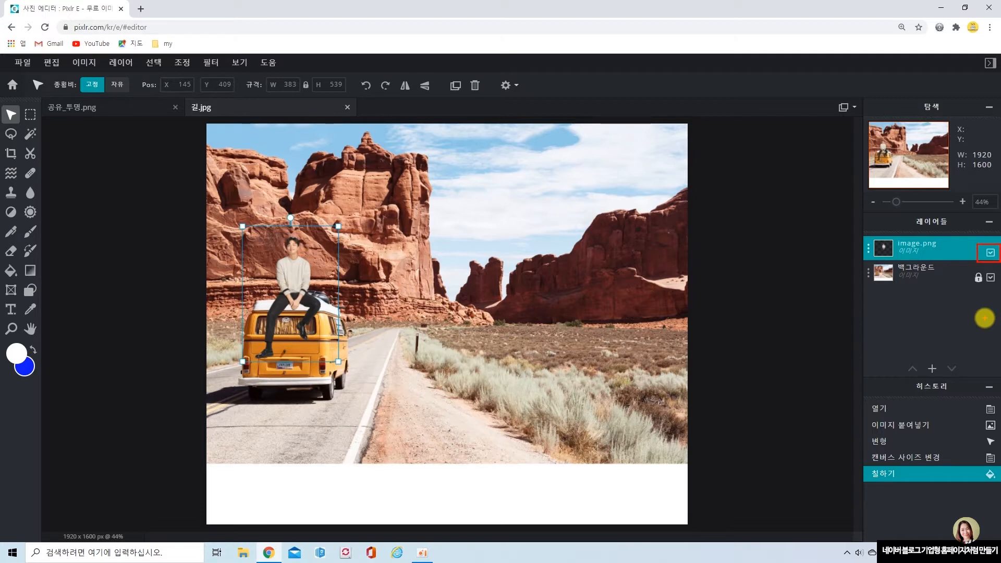
Hide the layer of the man on the van and show it again
{"action": "left_click", "coordinate": [991, 255]}
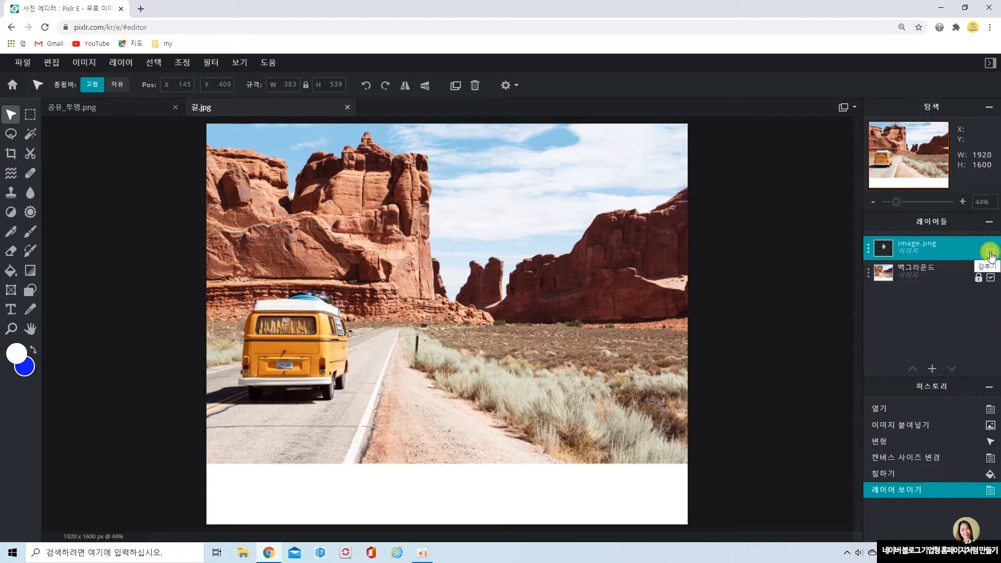
{"action": "left_click", "coordinate": [990, 254]}
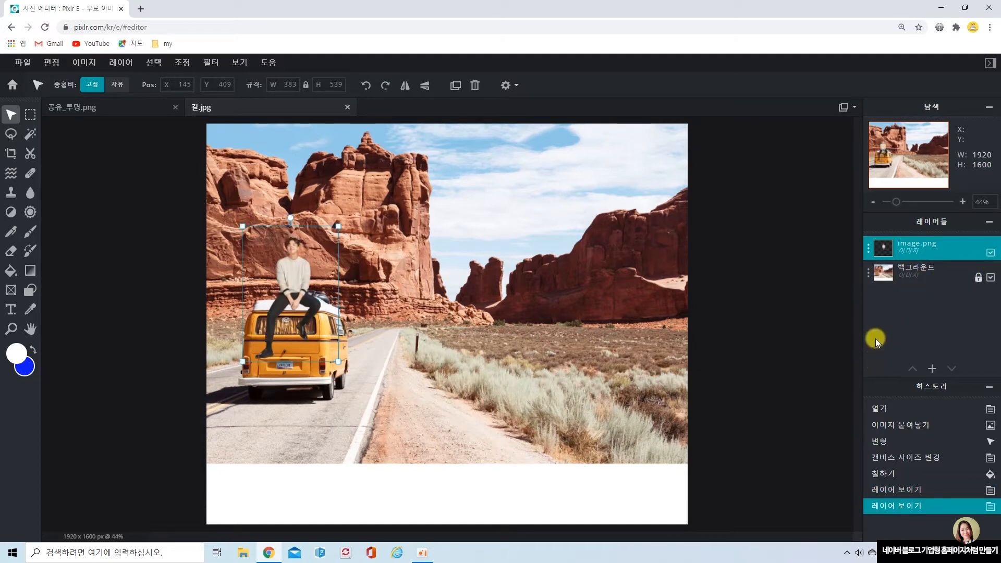
Duplicate the man's layer from its layer settings and place the copy on the right-hand rocks at about X 1403, Y 66
{"action": "left_click", "coordinate": [870, 255]}
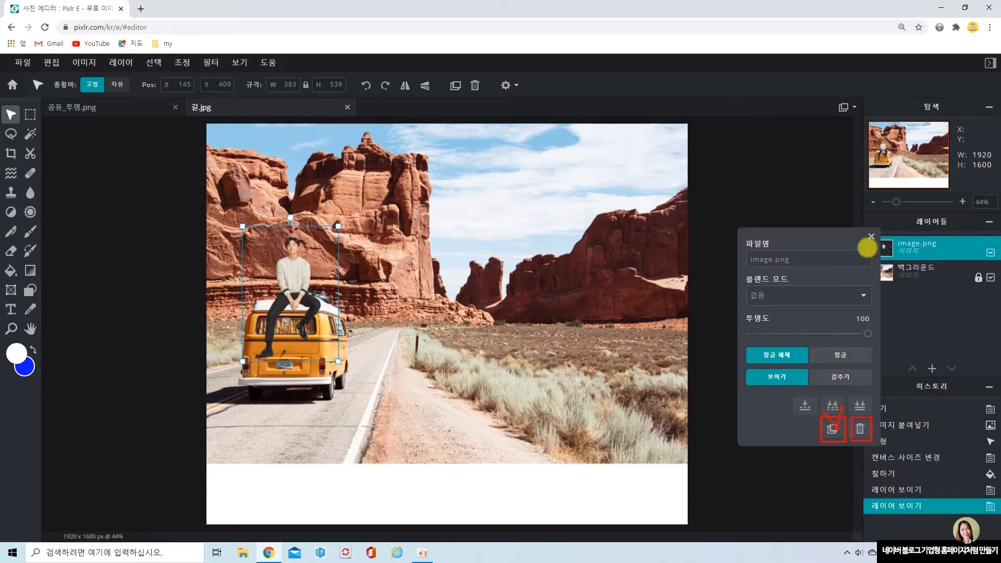
{"action": "left_click", "coordinate": [833, 429]}
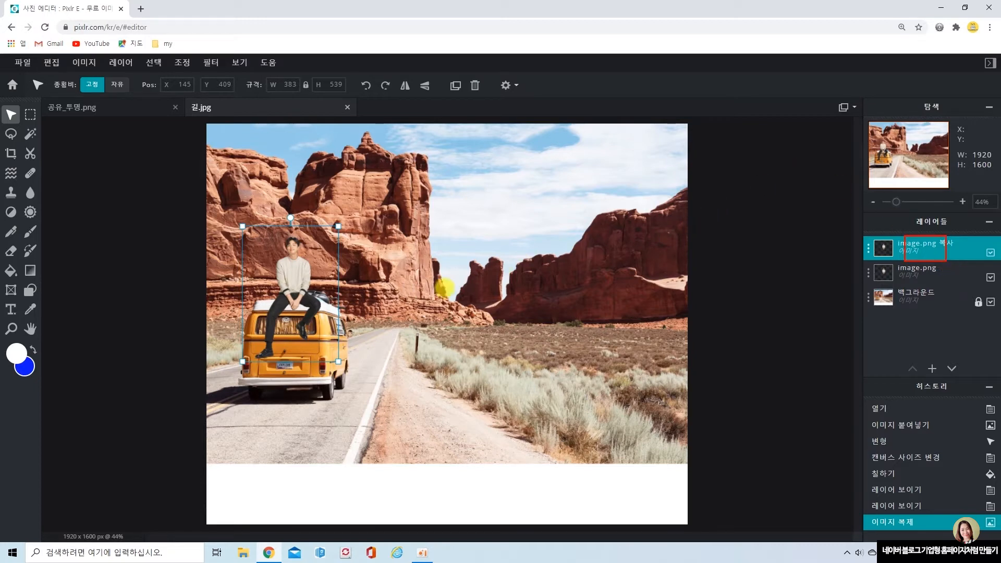
{"action": "left_click_drag", "start_coordinate": [331, 252], "coordinate": [279, 305]}
{"action": "left_click_drag", "start_coordinate": [282, 262], "coordinate": [340, 312]}
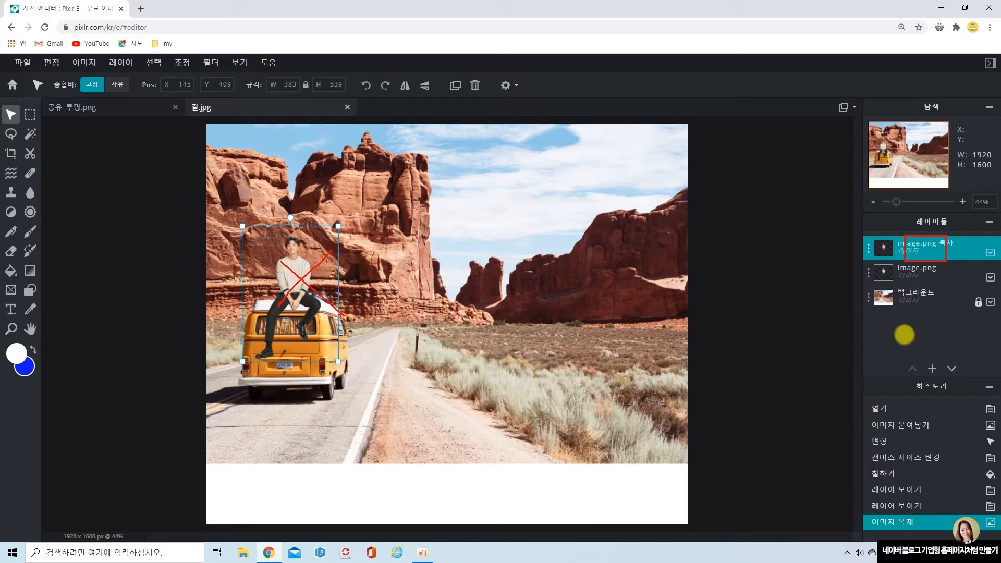
{"action": "key", "text": "Escape"}
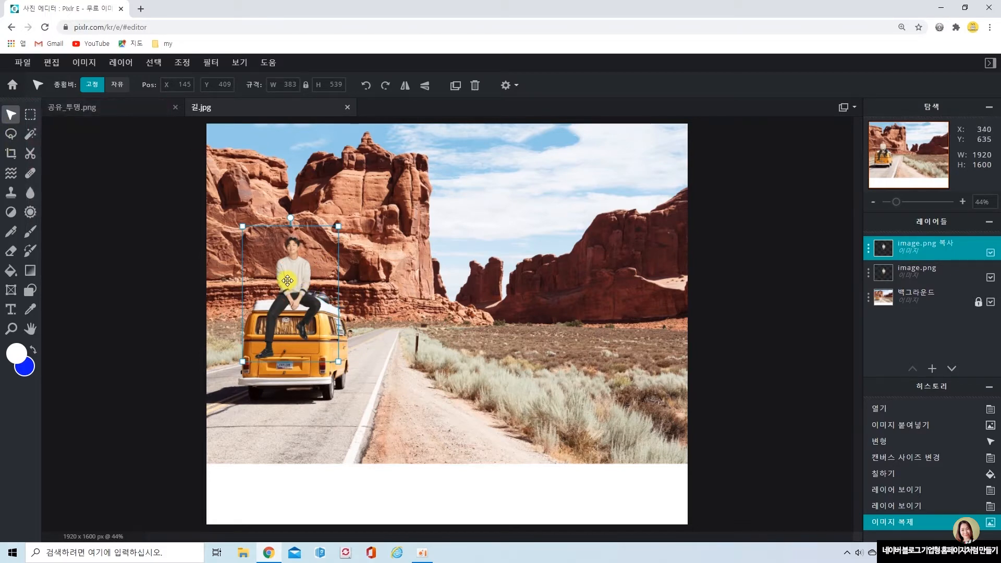
{"action": "left_click_drag", "start_coordinate": [287, 280], "coordinate": [602, 194]}
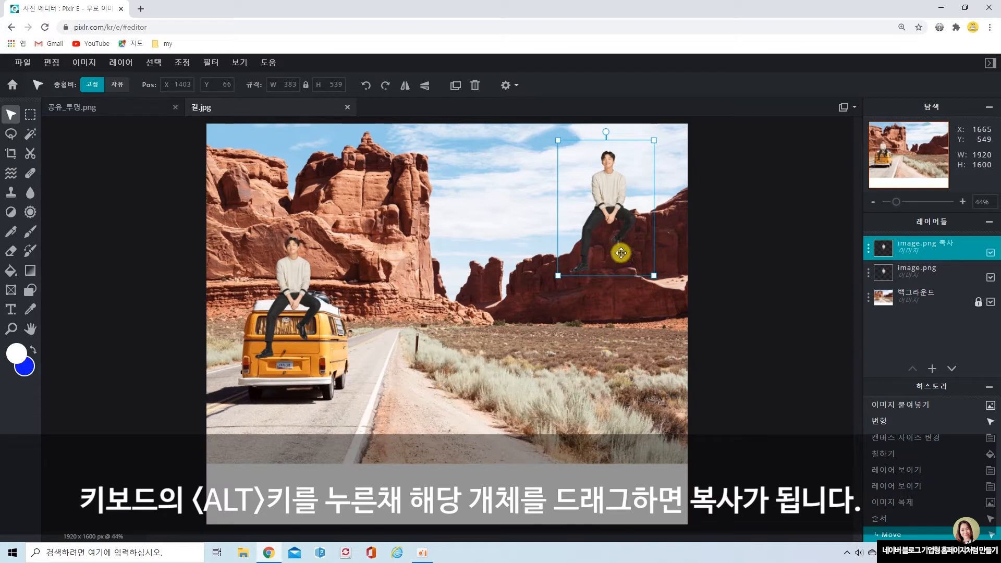
Copy the man into the sky, shrink that copy to about 230 × 324 px, and place a duplicate of it on the left cliff
{"action": "left_click_drag", "start_coordinate": [613, 194], "coordinate": [492, 195]}
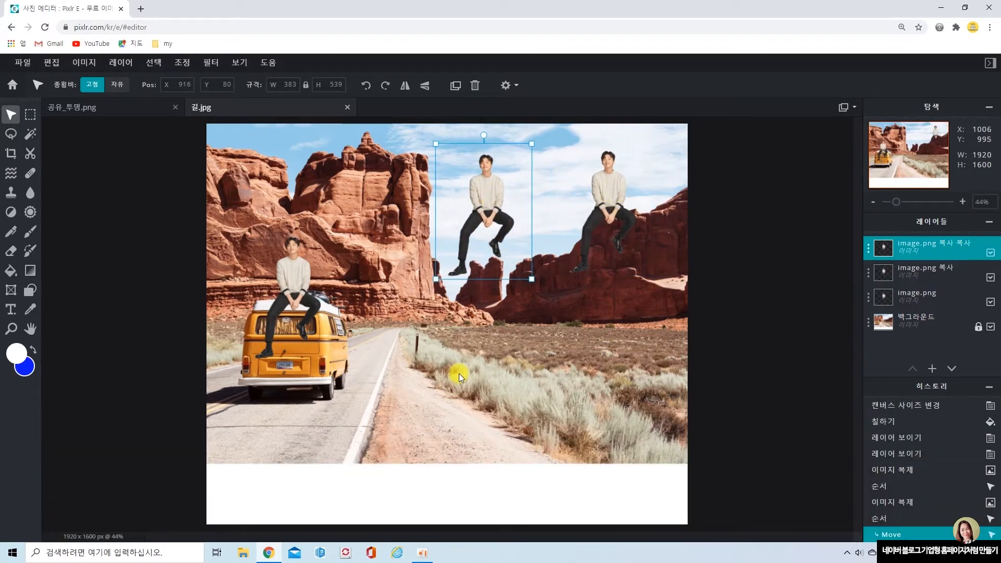
{"action": "left_click_drag", "start_coordinate": [531, 279], "coordinate": [487, 217]}
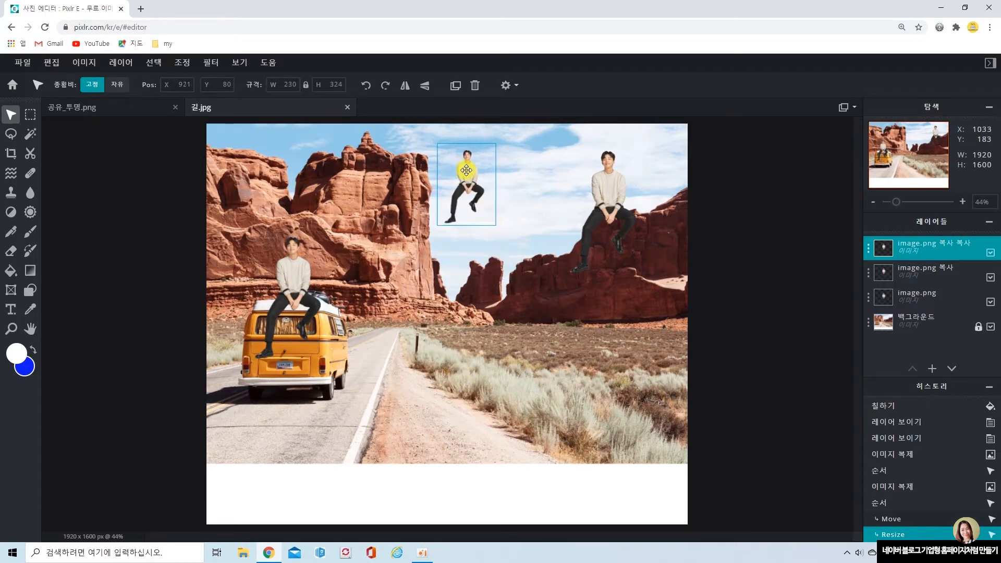
{"action": "left_click_drag", "start_coordinate": [466, 170], "coordinate": [471, 160]}
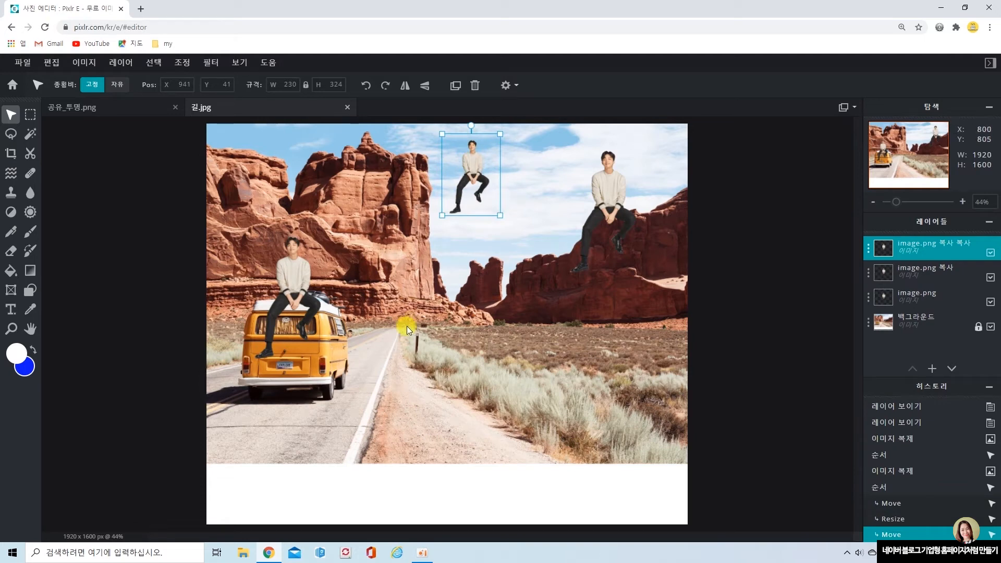
{"action": "left_click_drag", "start_coordinate": [460, 175], "coordinate": [363, 201], "text": "alt"}
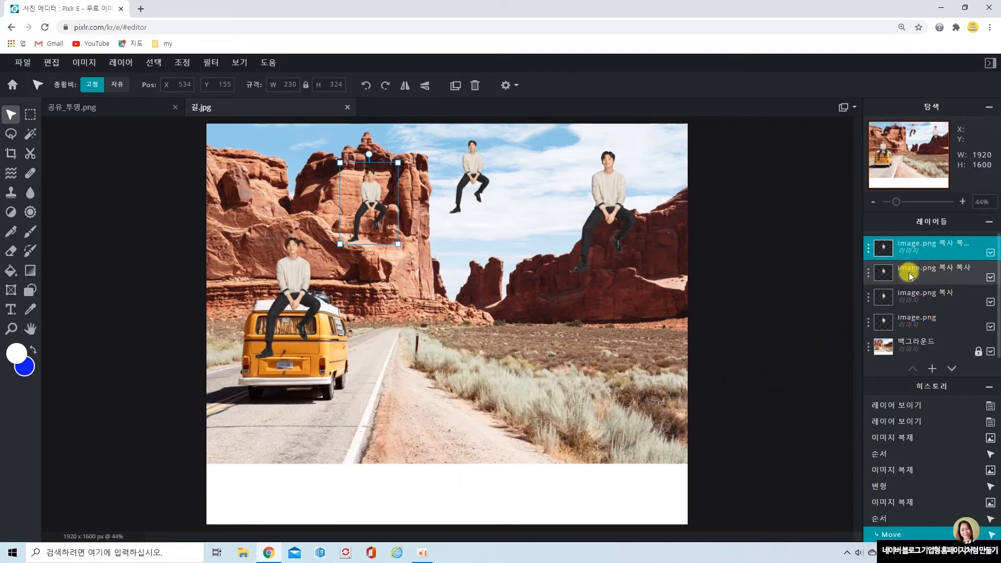
Identify the layer of the small man in the sky by hiding and showing it twice
{"action": "left_click", "coordinate": [990, 277]}
{"action": "left_click", "coordinate": [990, 277]}
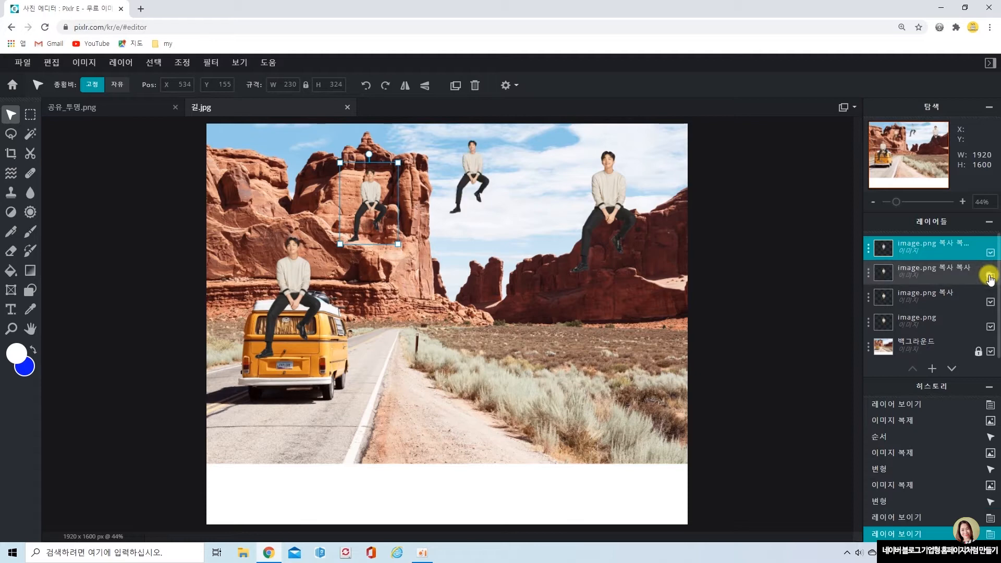
{"action": "left_click", "coordinate": [990, 277]}
{"action": "left_click", "coordinate": [990, 276]}
Rename the layer of the small man in the sky as 하늘공유
{"action": "left_click", "coordinate": [918, 271]}
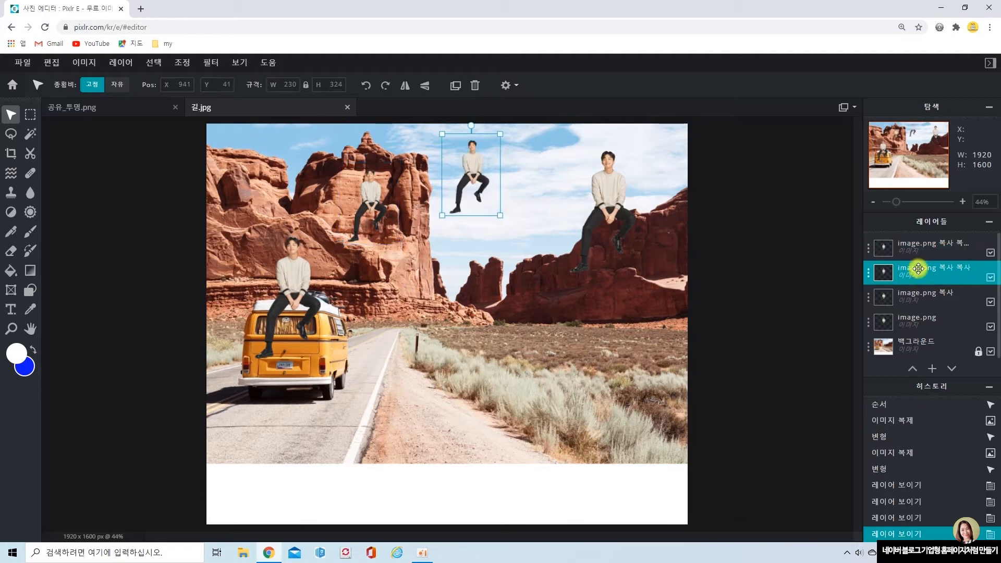
{"action": "double_click", "coordinate": [918, 269]}
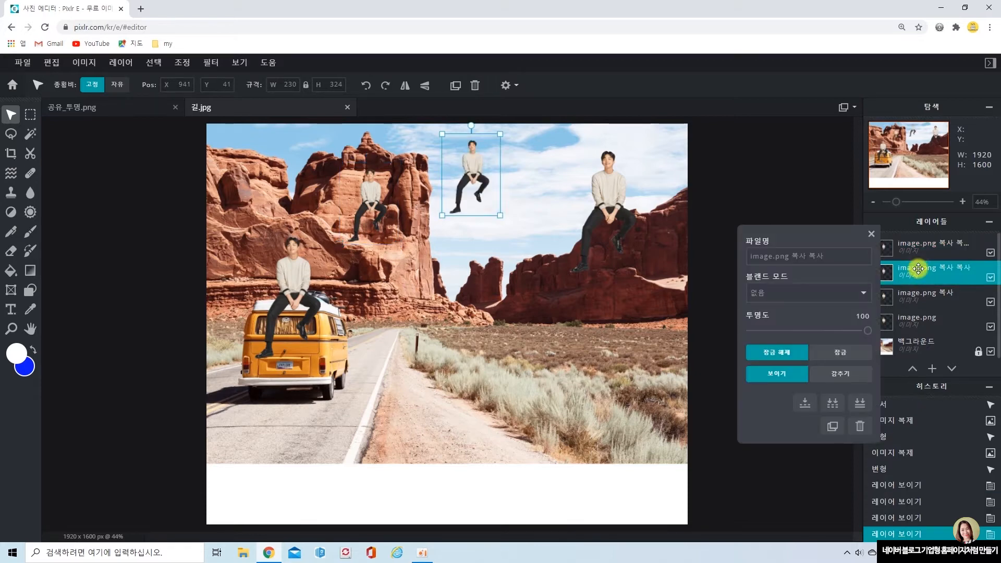
{"action": "left_click", "coordinate": [837, 256]}
{"action": "left_click_drag", "start_coordinate": [836, 256], "coordinate": [740, 256]}
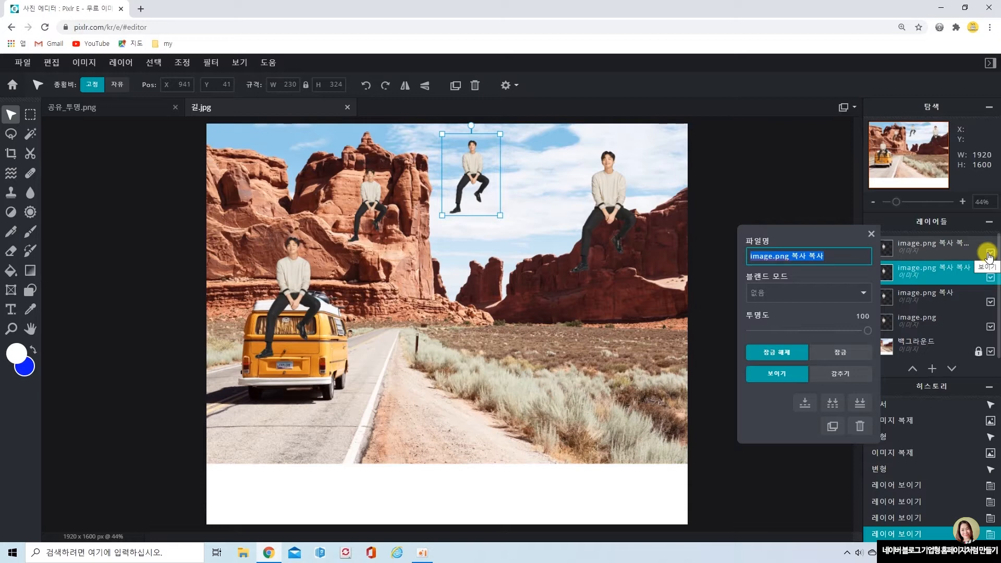
{"action": "type", "text": "g"}
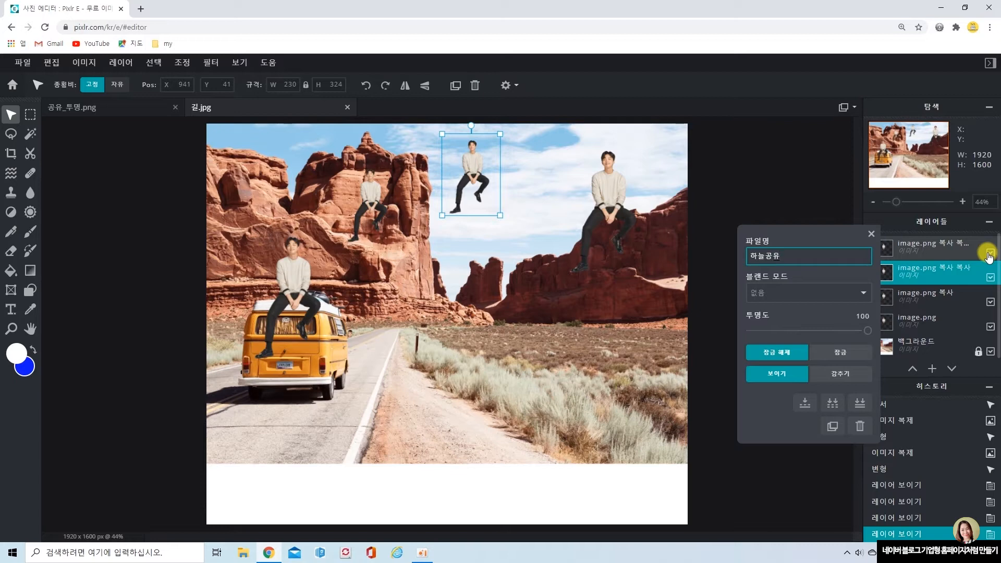
{"action": "left_click", "coordinate": [974, 277]}
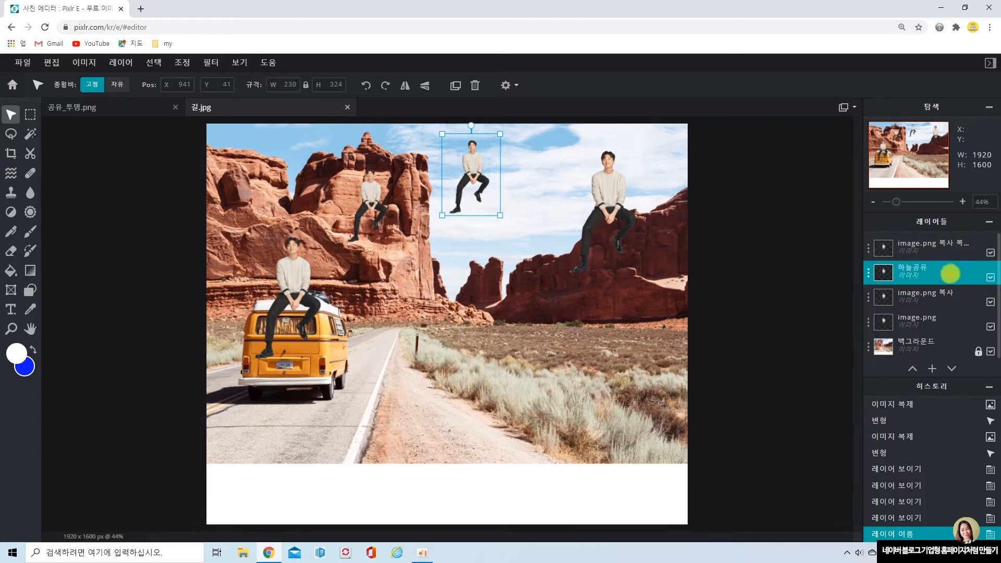
{"action": "double_click", "coordinate": [910, 268]}
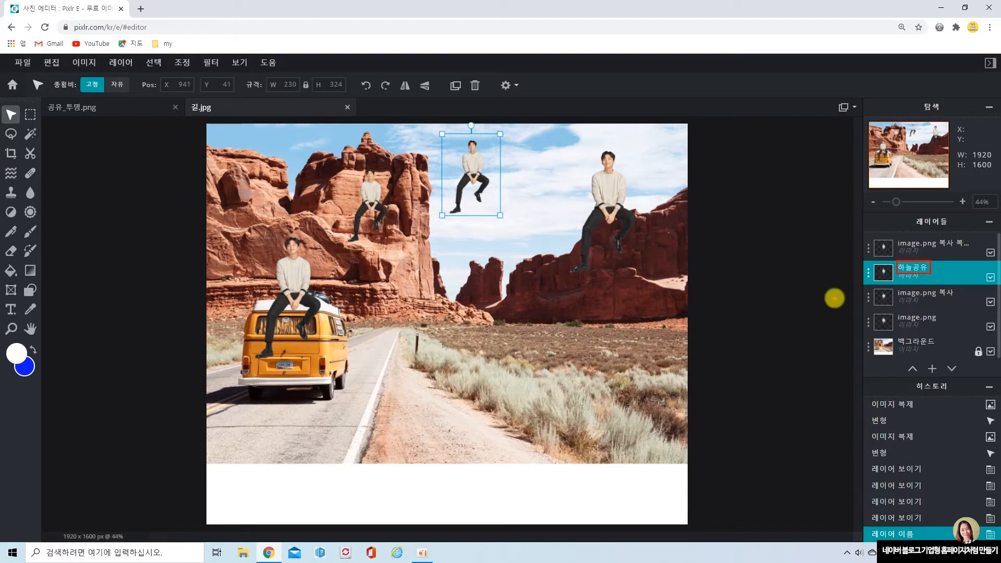
{"action": "key", "text": "Escape"}
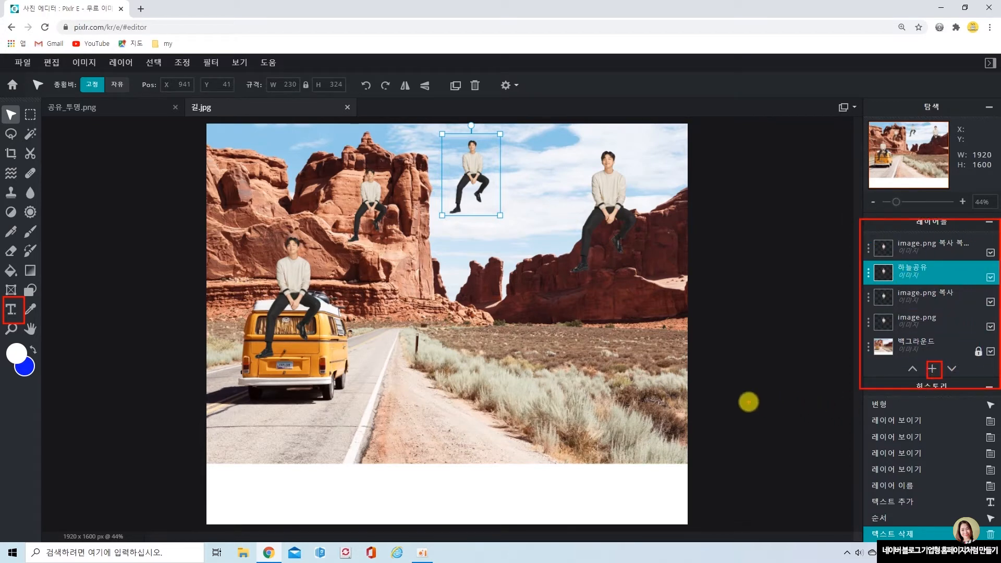
Add a text layer directly above the background reading "여행이란 낯선곳과 나의 마음이 만나는 것이다."
{"action": "left_click", "coordinate": [13, 311]}
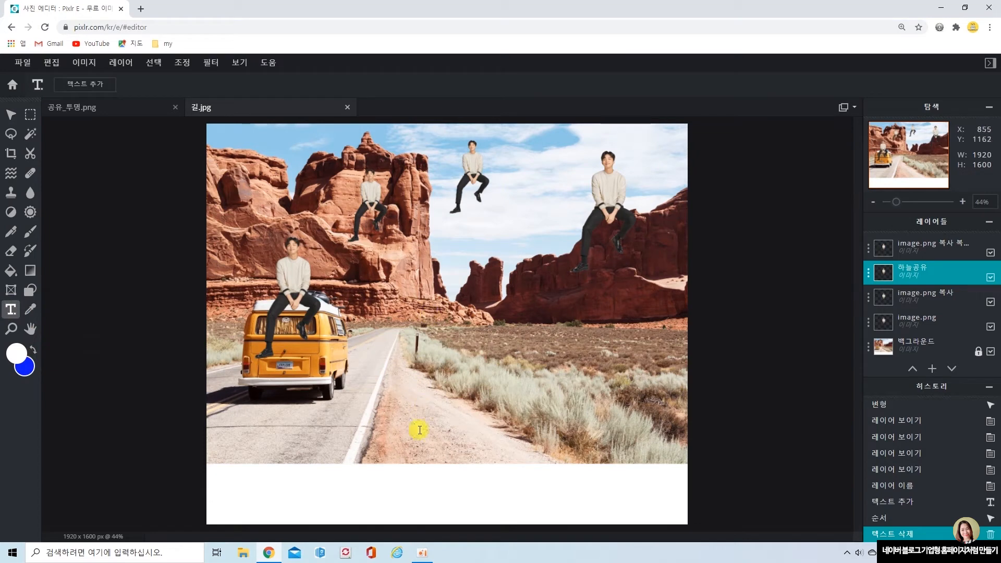
{"action": "left_click", "coordinate": [380, 328]}
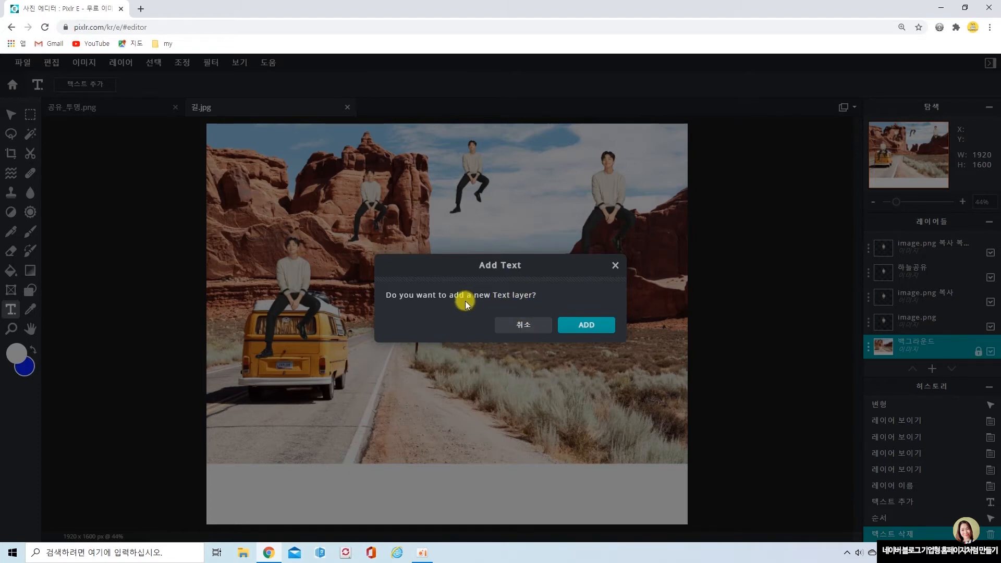
{"action": "left_click", "coordinate": [587, 327]}
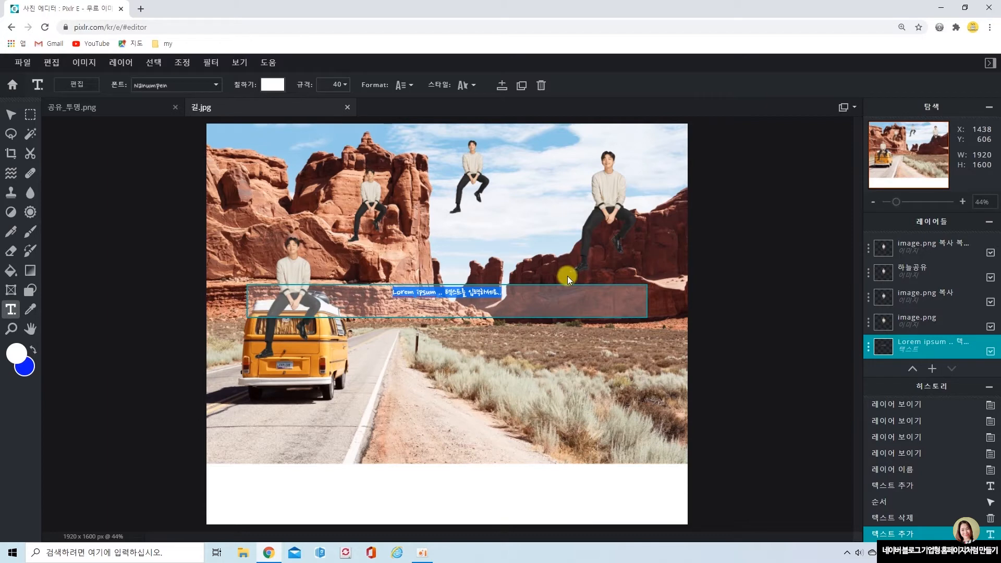
{"action": "type", "text": "여행일"}
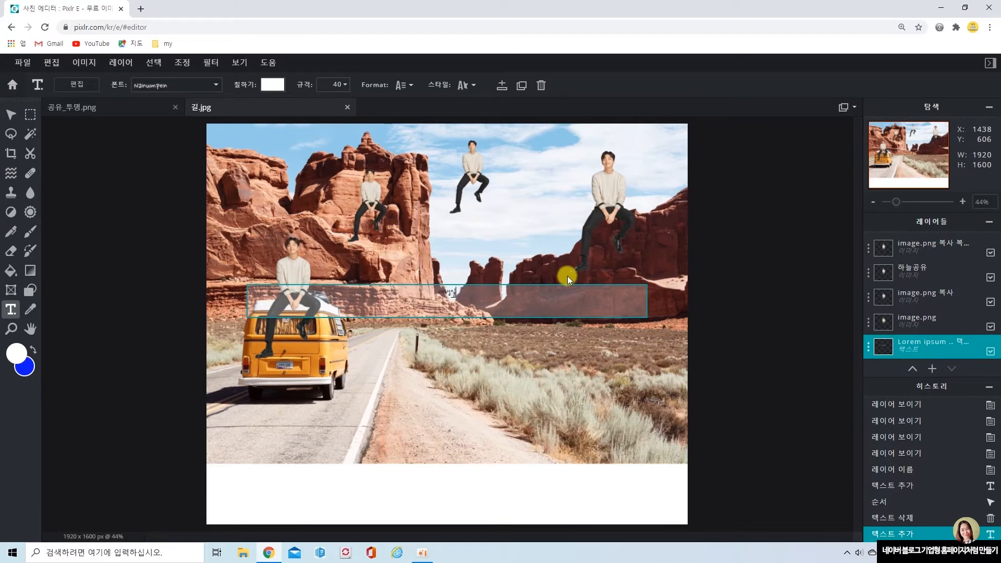
{"action": "type", "text": "란 낯선곳에 나의 마음이 만나는 것이다"}
{"action": "left_click", "coordinate": [15, 113]}
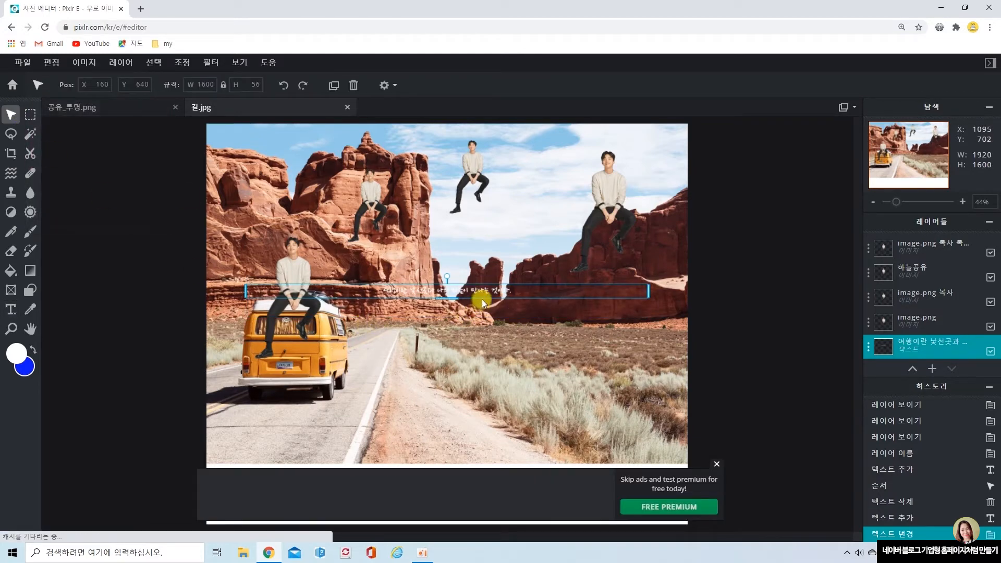
Move the caption text box down into the white strip below the photo, dismissing the ad that covers the strip
{"action": "left_click_drag", "start_coordinate": [483, 295], "coordinate": [485, 451]}
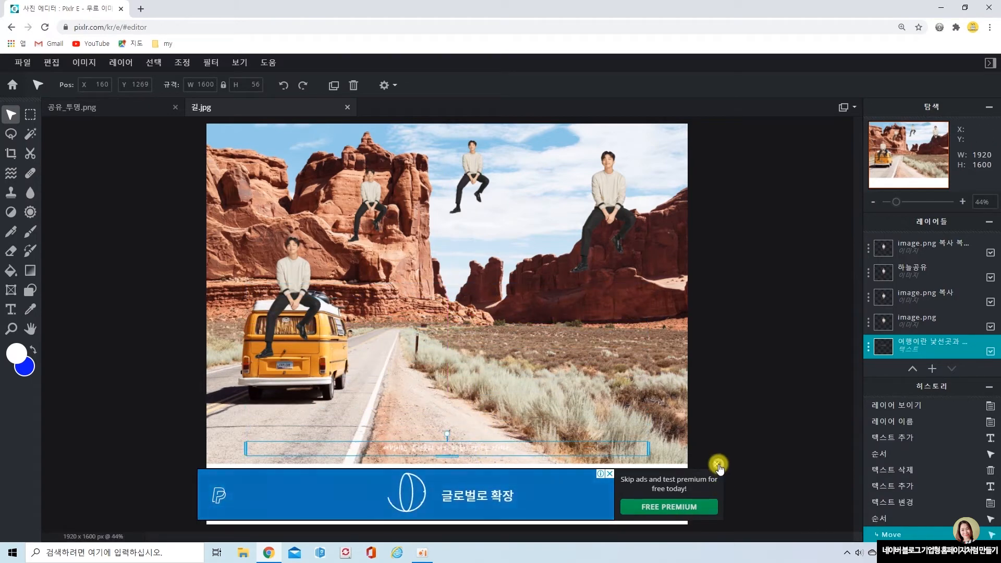
{"action": "left_click", "coordinate": [717, 465]}
{"action": "left_click_drag", "start_coordinate": [454, 448], "coordinate": [463, 493]}
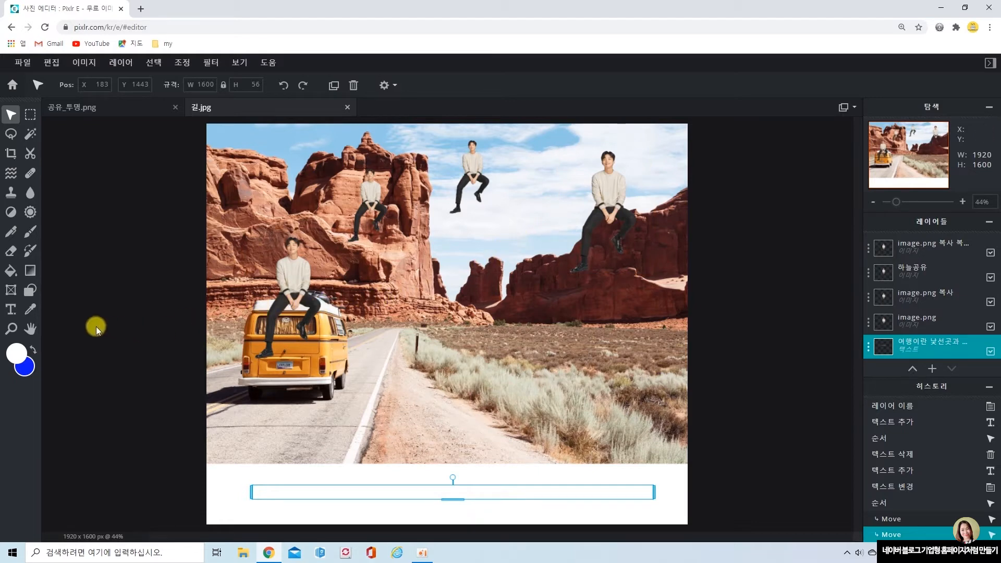
Change the caption's fill colour to black (#000000) and set its font size to 82
{"action": "left_click", "coordinate": [11, 310]}
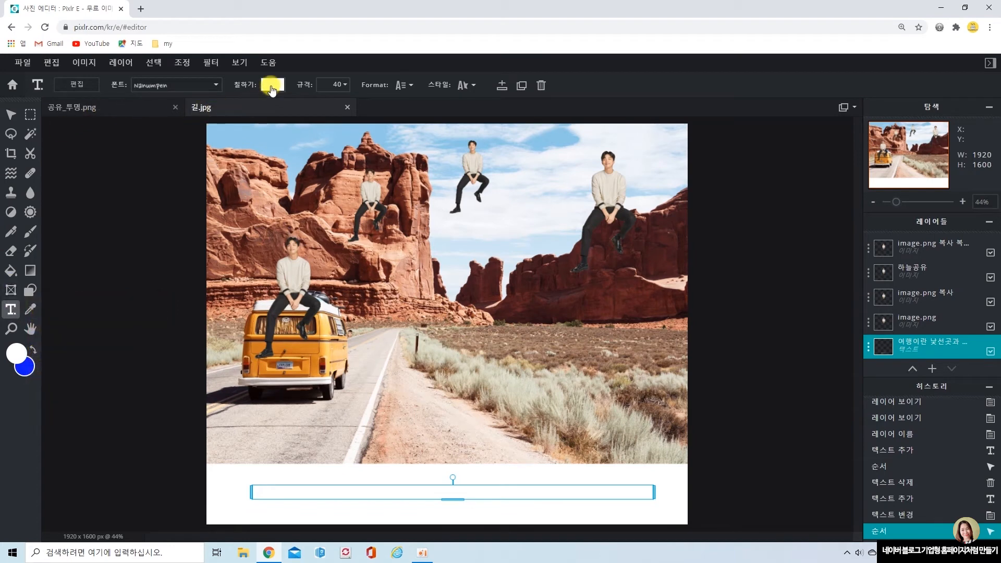
{"action": "left_click", "coordinate": [271, 86]}
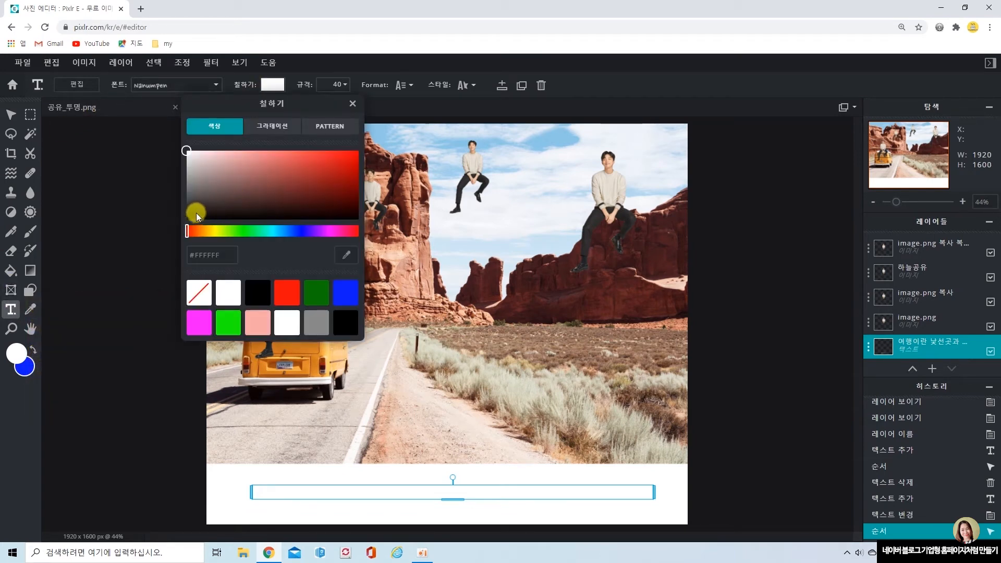
{"action": "left_click", "coordinate": [258, 293]}
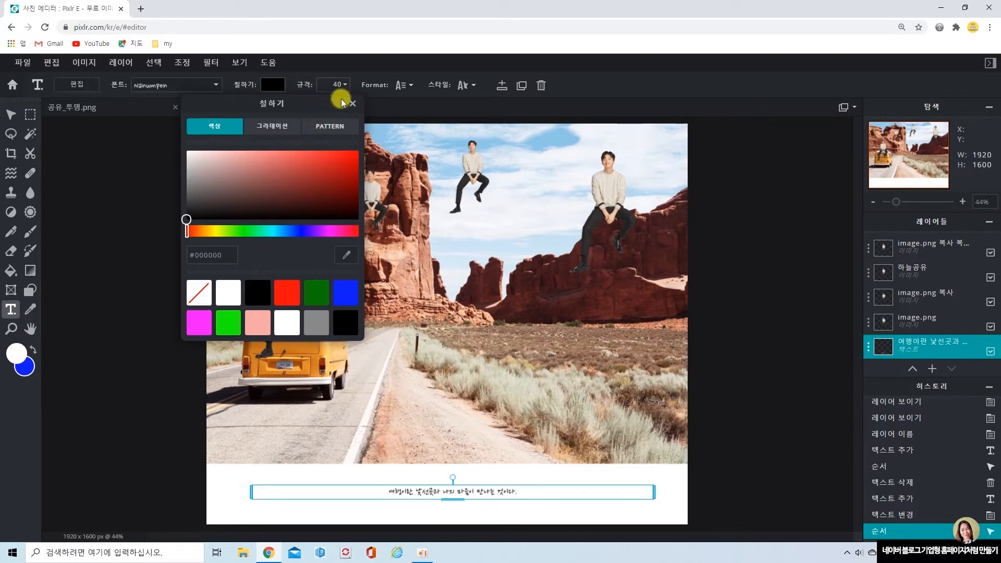
{"action": "left_click", "coordinate": [344, 85]}
{"action": "left_click", "coordinate": [344, 85]}
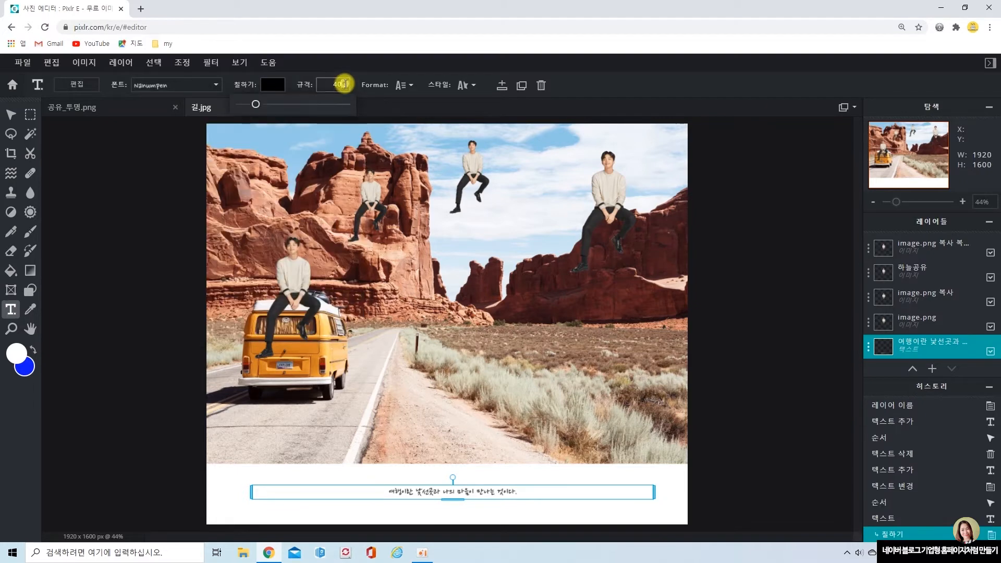
{"action": "left_click_drag", "start_coordinate": [256, 104], "coordinate": [276, 106]}
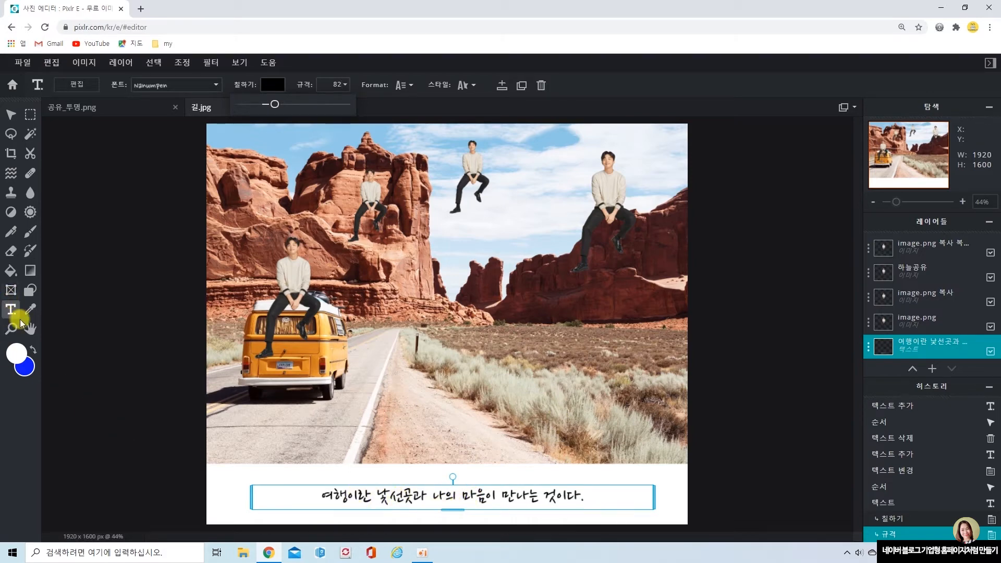
Insert a space between 낯선 and 곳과 in the caption text
{"action": "double_click", "coordinate": [408, 498]}
{"action": "left_click", "coordinate": [406, 499]}
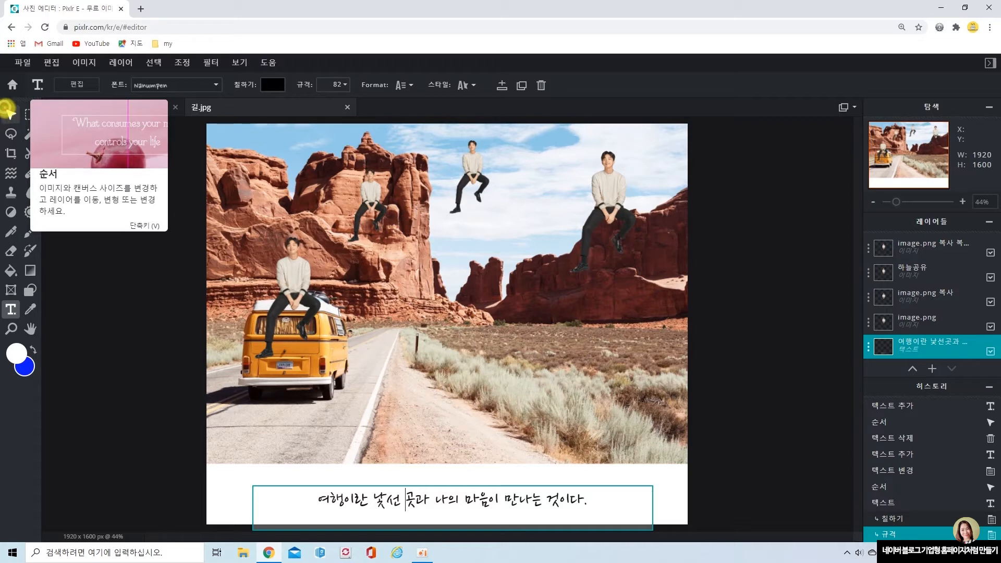
{"action": "left_click", "coordinate": [10, 115]}
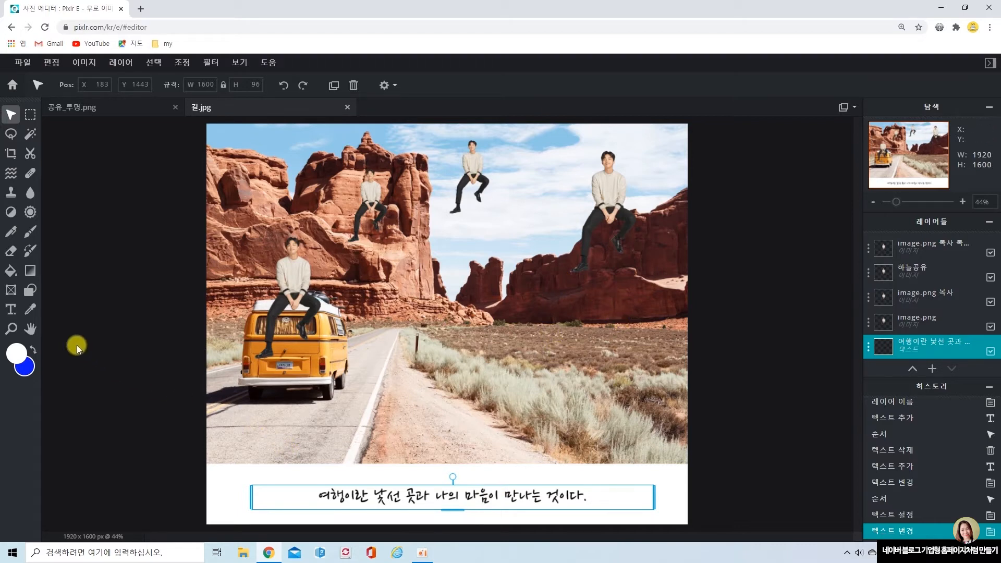
Tighten the caption's letter spacing to -3
{"action": "left_click", "coordinate": [11, 309]}
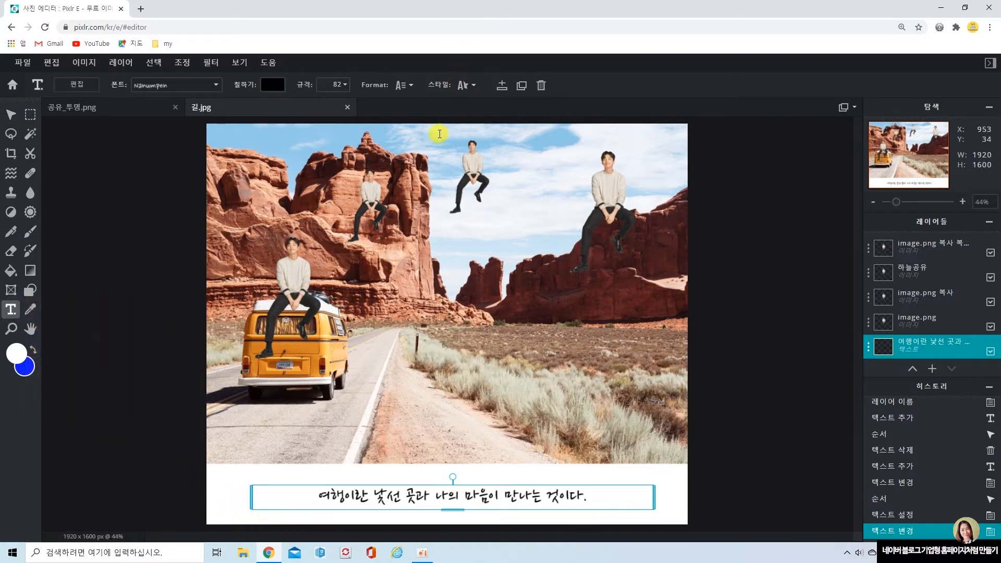
{"action": "left_click", "coordinate": [410, 86]}
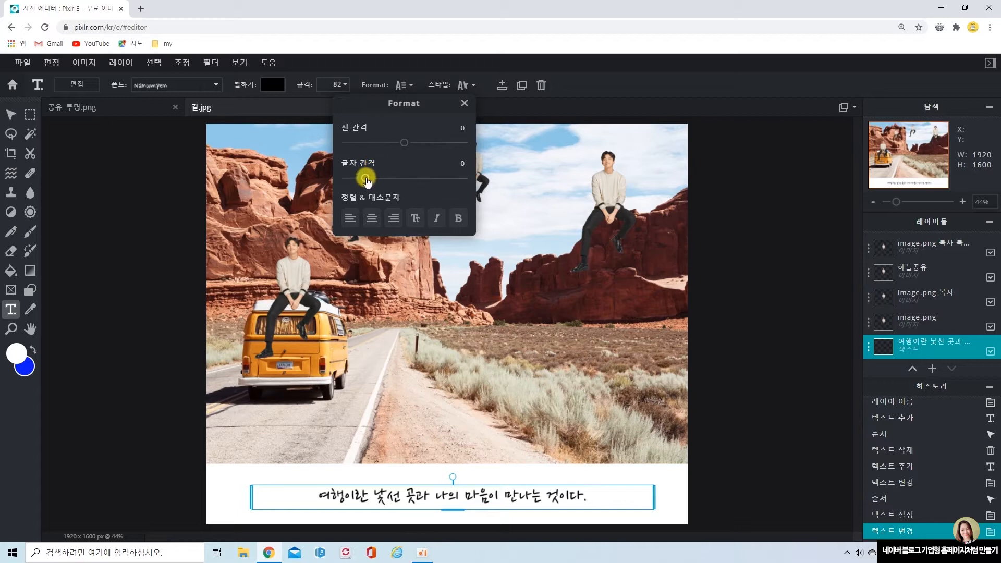
{"action": "mouse_move", "coordinate": [366, 178]}
{"action": "left_mouse_down"}
{"action": "mouse_move", "coordinate": [425, 180]}
{"action": "mouse_move", "coordinate": [361, 180]}
{"action": "left_mouse_up"}
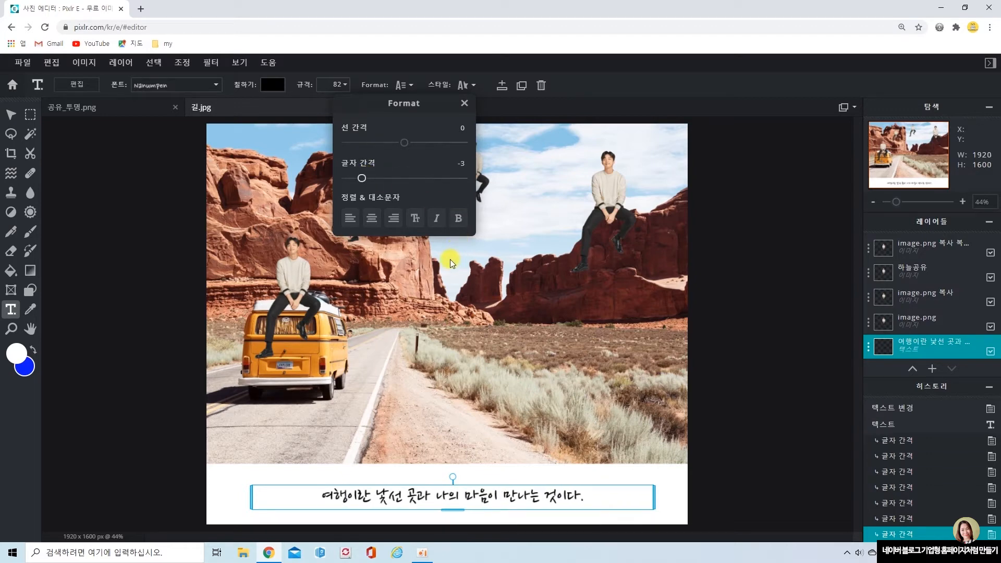
Try left, centre and right alignment on the caption, ending on centre alignment
{"action": "left_click", "coordinate": [353, 218]}
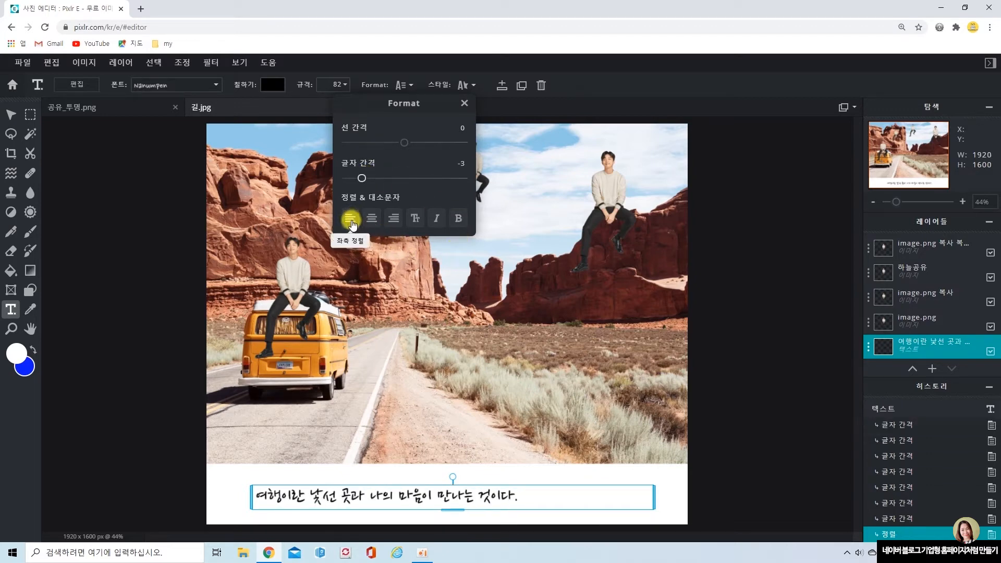
{"action": "left_click", "coordinate": [376, 219]}
{"action": "left_click", "coordinate": [393, 218]}
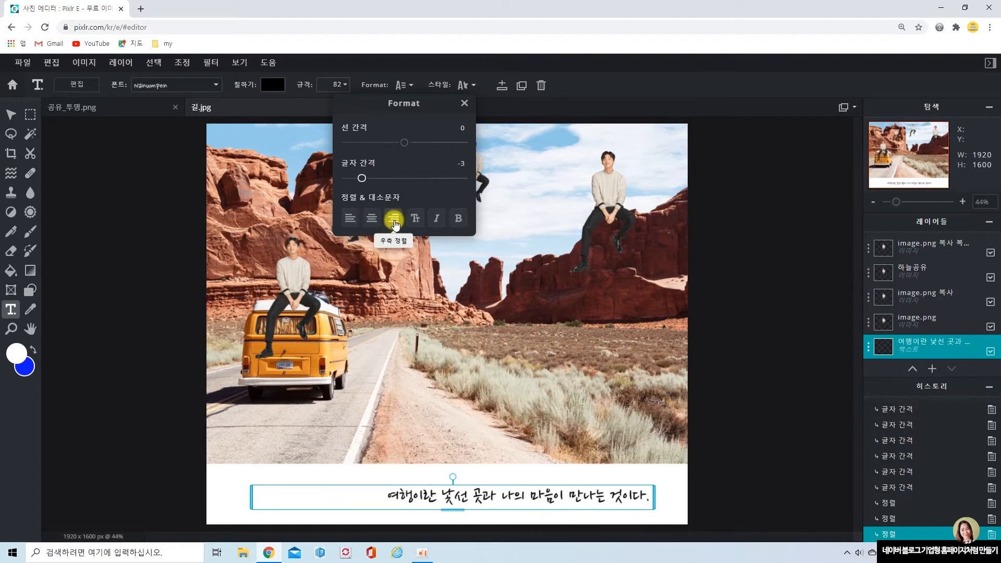
{"action": "left_click", "coordinate": [373, 222]}
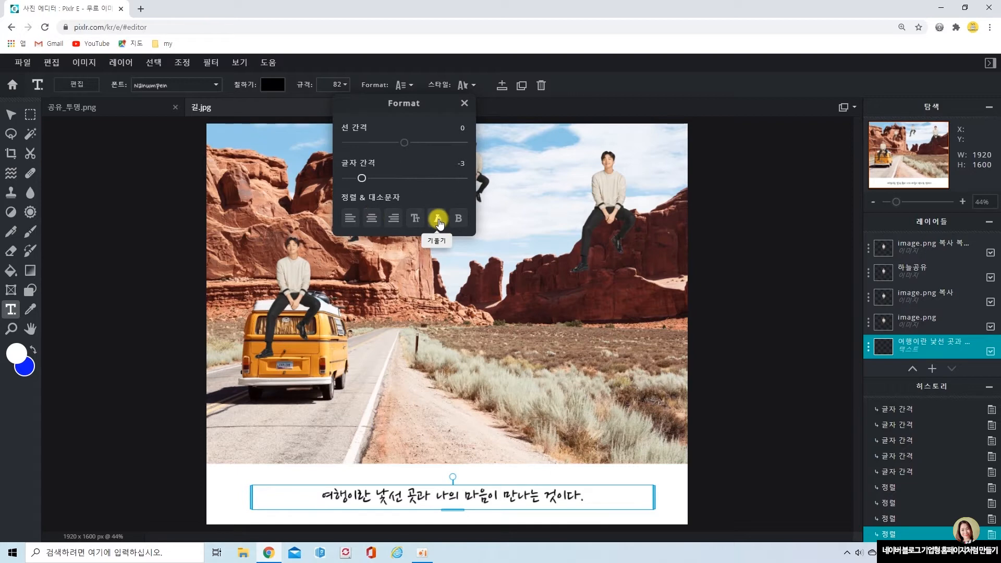
Try italic and bold on the caption, switching each off again, and close the format settings
{"action": "left_click", "coordinate": [438, 219]}
{"action": "left_click", "coordinate": [438, 219]}
{"action": "left_click", "coordinate": [438, 219]}
{"action": "left_click", "coordinate": [438, 219]}
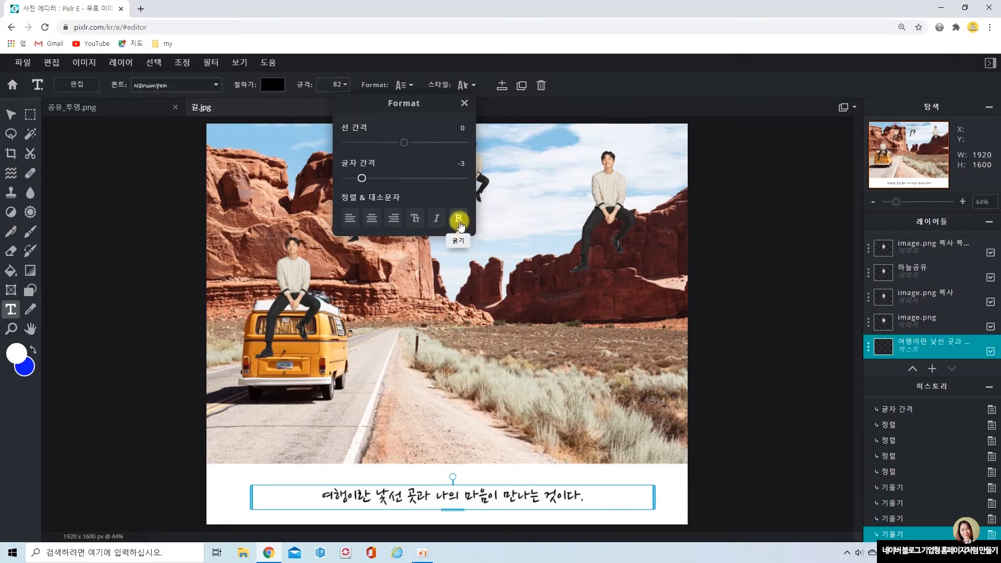
{"action": "left_click", "coordinate": [458, 219]}
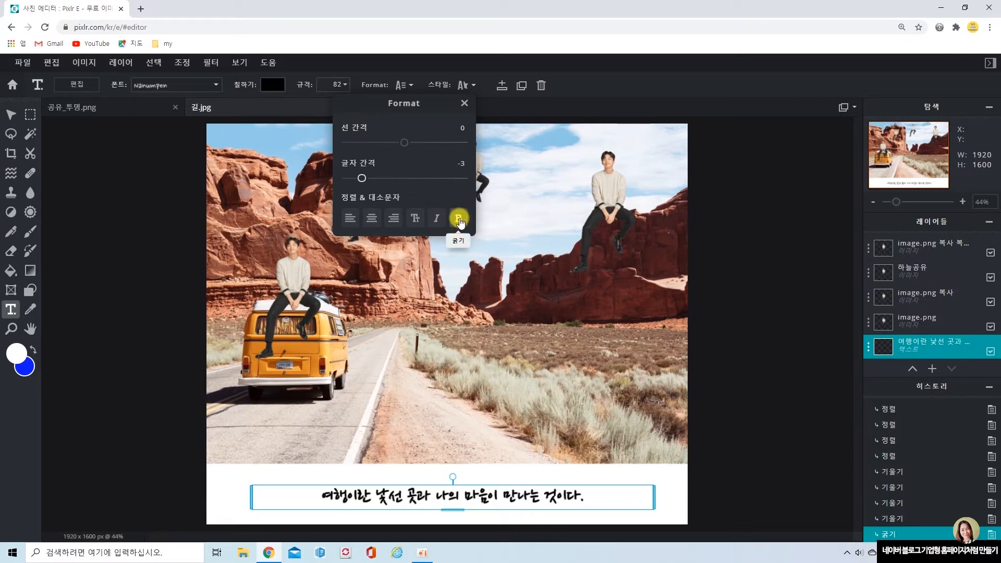
{"action": "left_click", "coordinate": [459, 219]}
{"action": "left_click", "coordinate": [459, 219]}
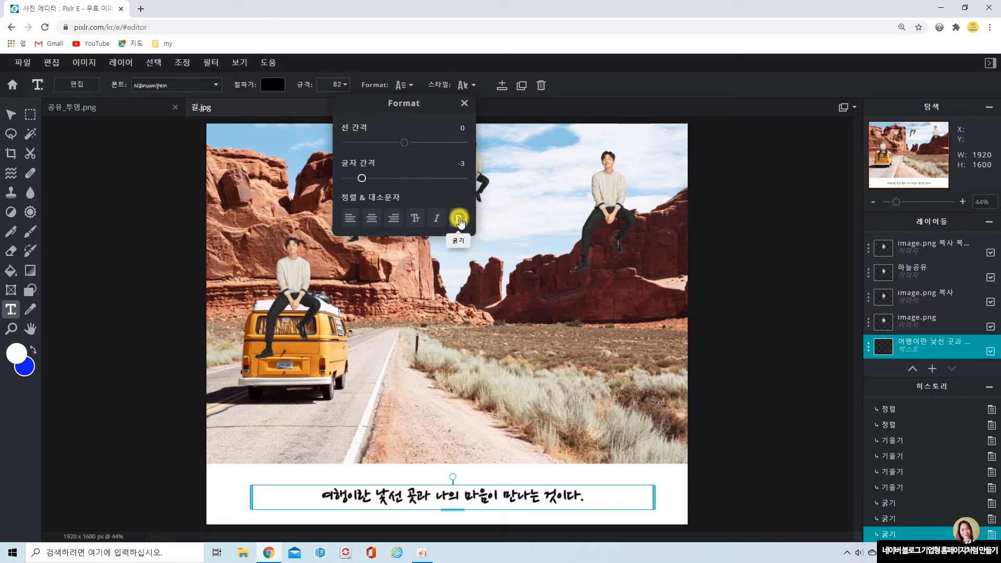
{"action": "left_click", "coordinate": [459, 219]}
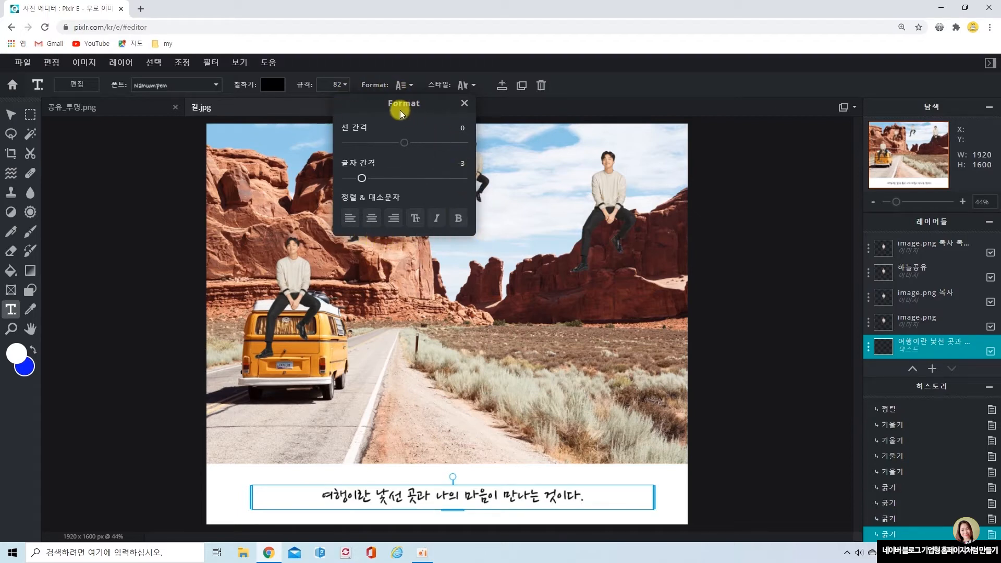
{"action": "left_click", "coordinate": [464, 103]}
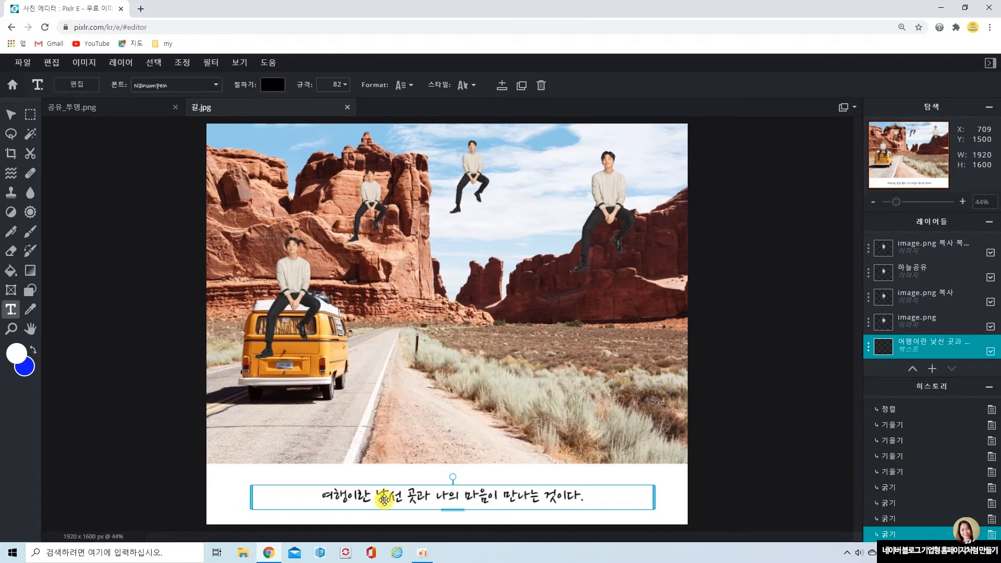
Try the Georgia font on the caption
{"action": "left_click", "coordinate": [216, 86]}
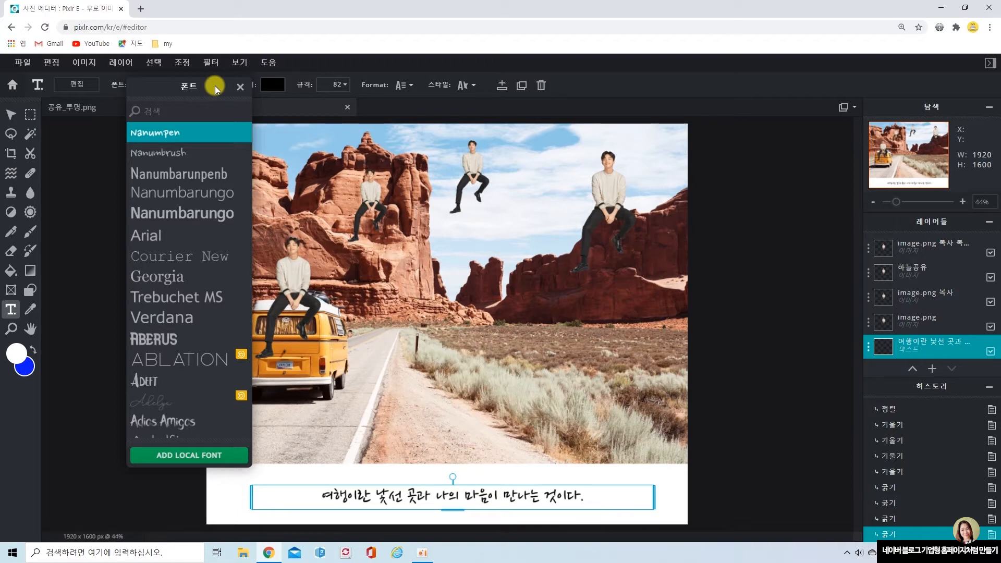
{"action": "left_click", "coordinate": [179, 277]}
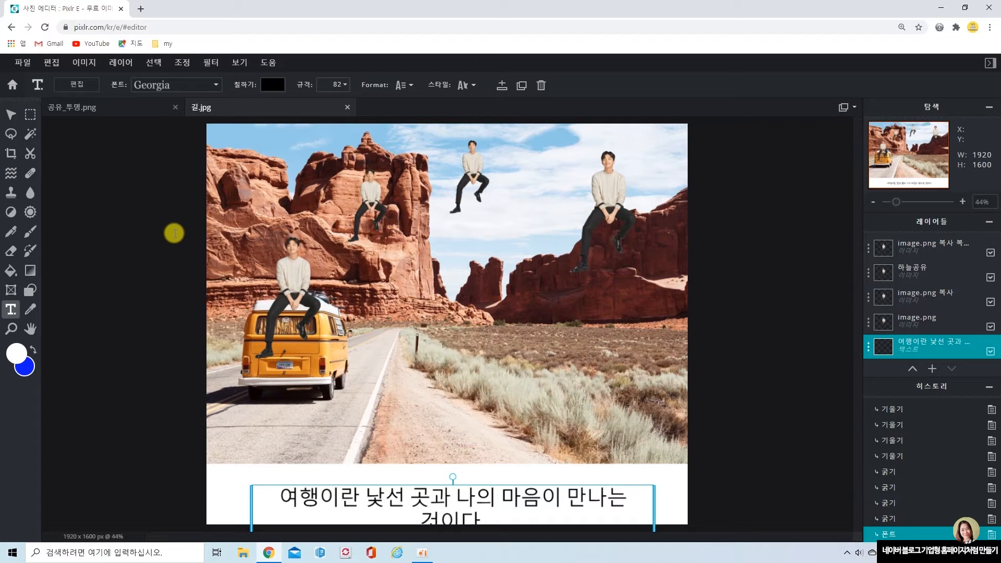
Add the four local Nanum font files from the 네이버나눔글꼴 folder and set the caption's font to Nanumpen
{"action": "left_click", "coordinate": [215, 85]}
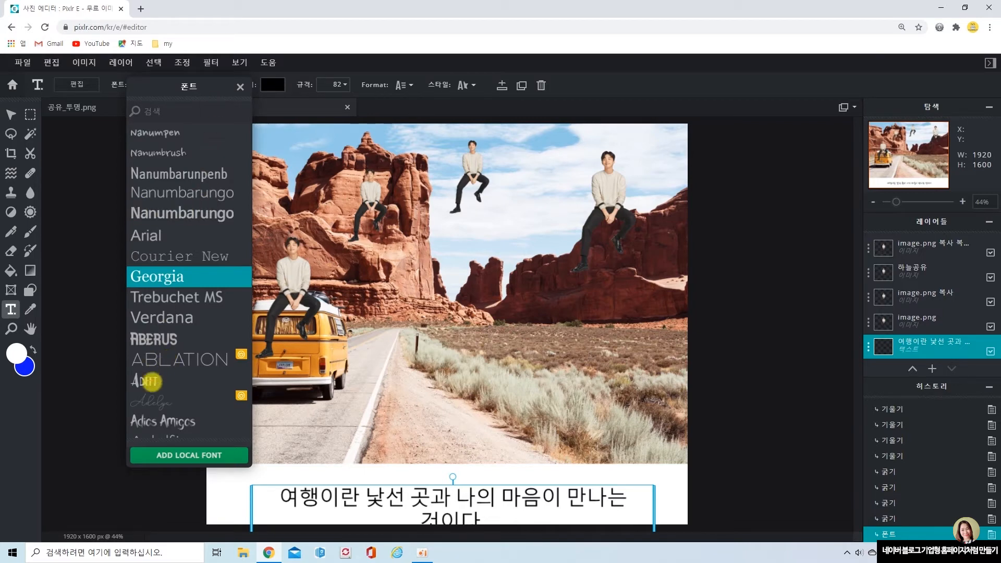
{"action": "left_click_drag", "start_coordinate": [150, 438], "coordinate": [234, 474]}
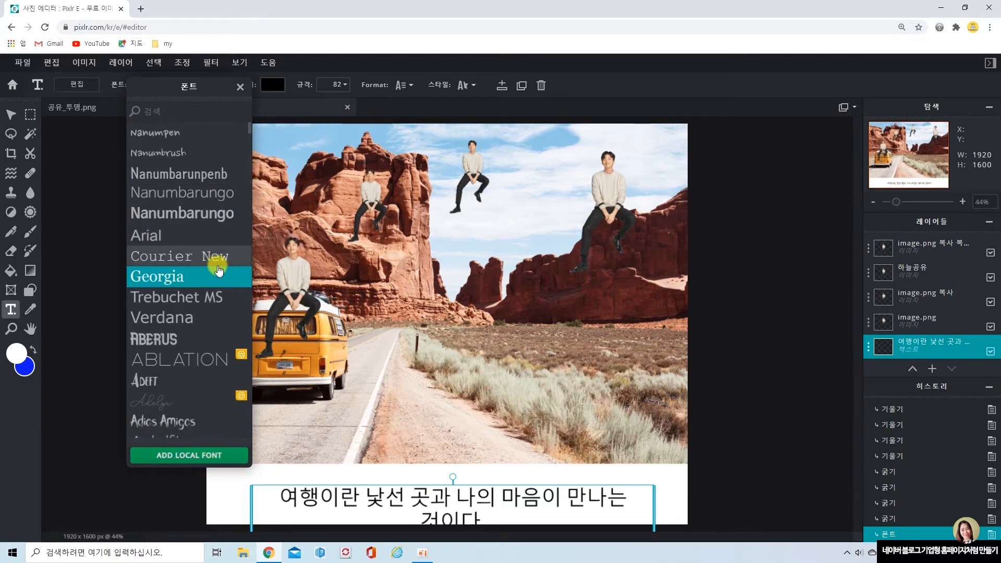
{"action": "left_click", "coordinate": [180, 458]}
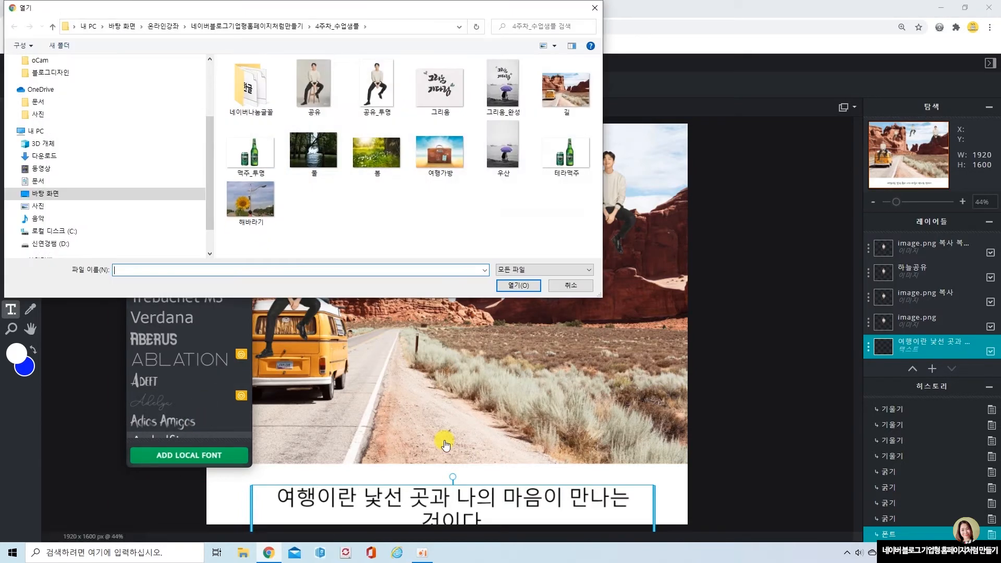
{"action": "double_click", "coordinate": [252, 96]}
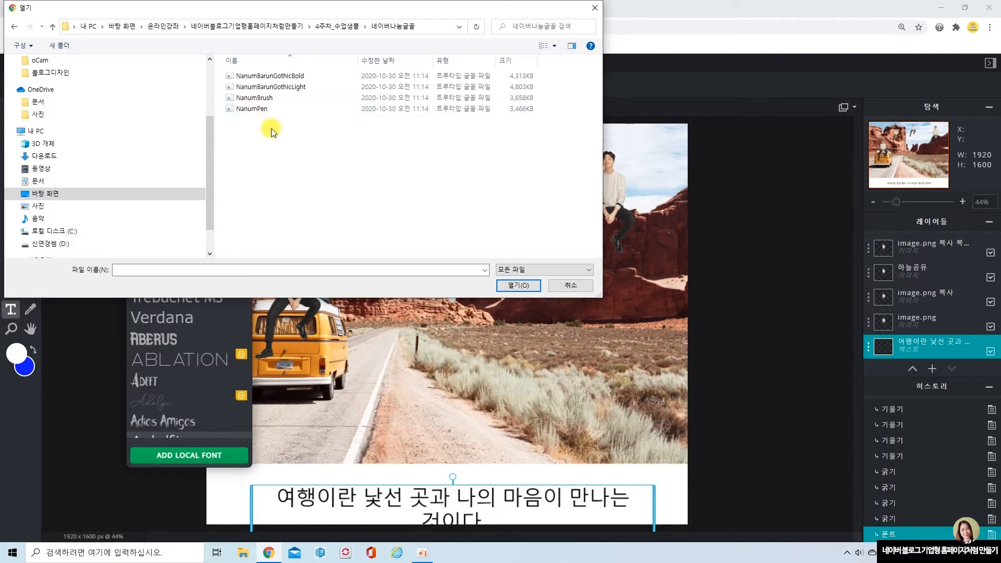
{"action": "left_click_drag", "start_coordinate": [273, 135], "coordinate": [235, 74]}
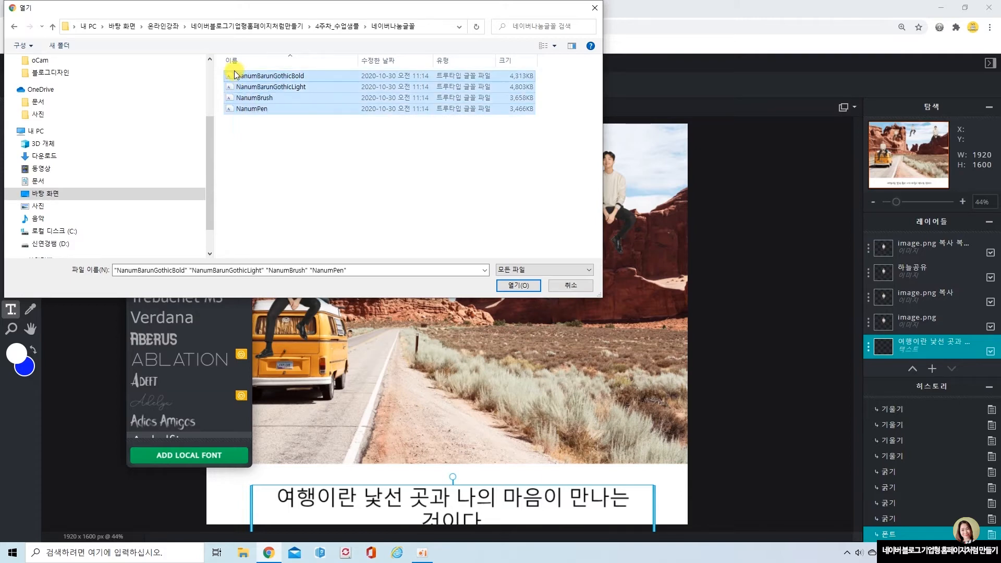
{"action": "left_click", "coordinate": [508, 286]}
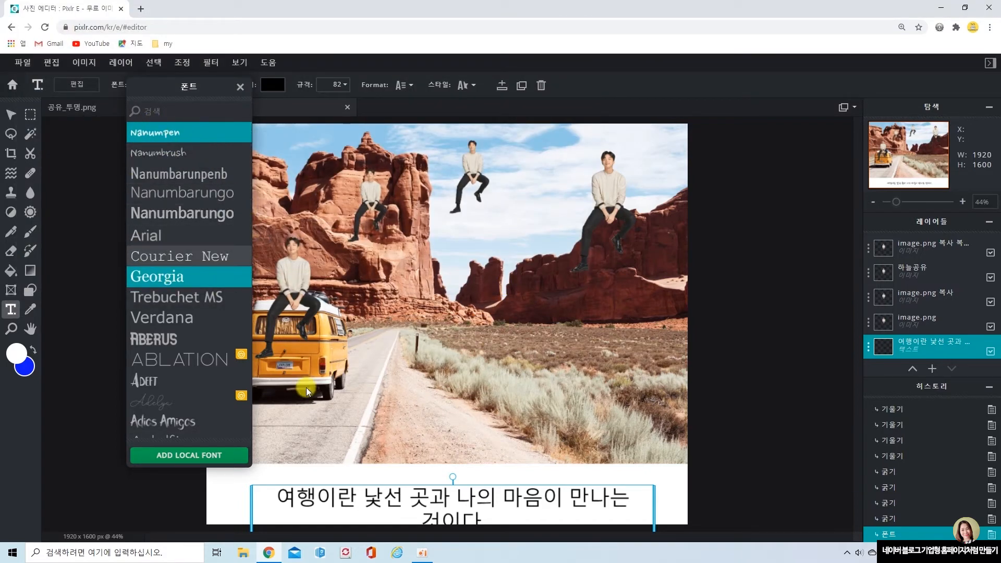
{"action": "left_click", "coordinate": [189, 137]}
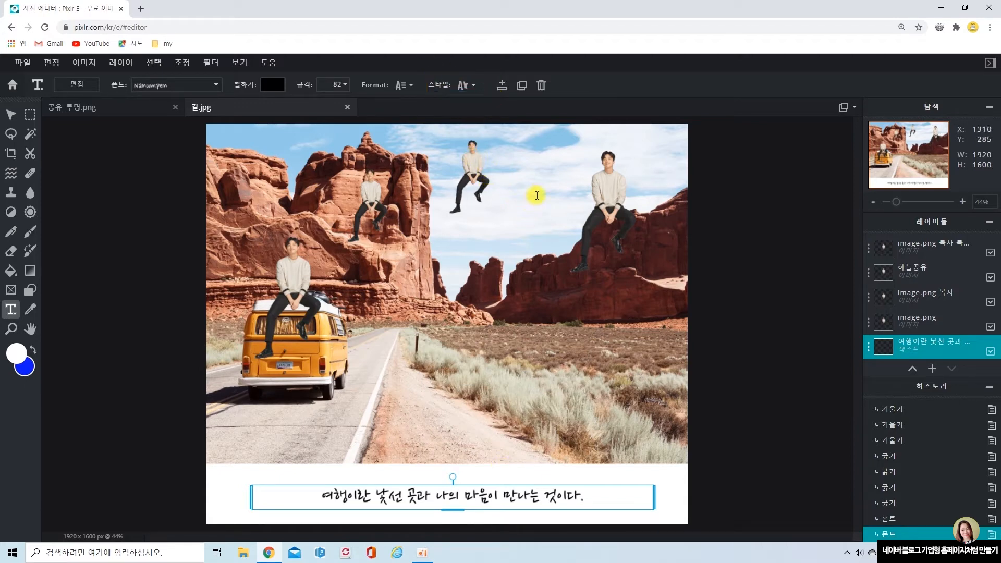
Try the Curve and background text styles on the caption, switching each one off again
{"action": "left_click", "coordinate": [474, 86]}
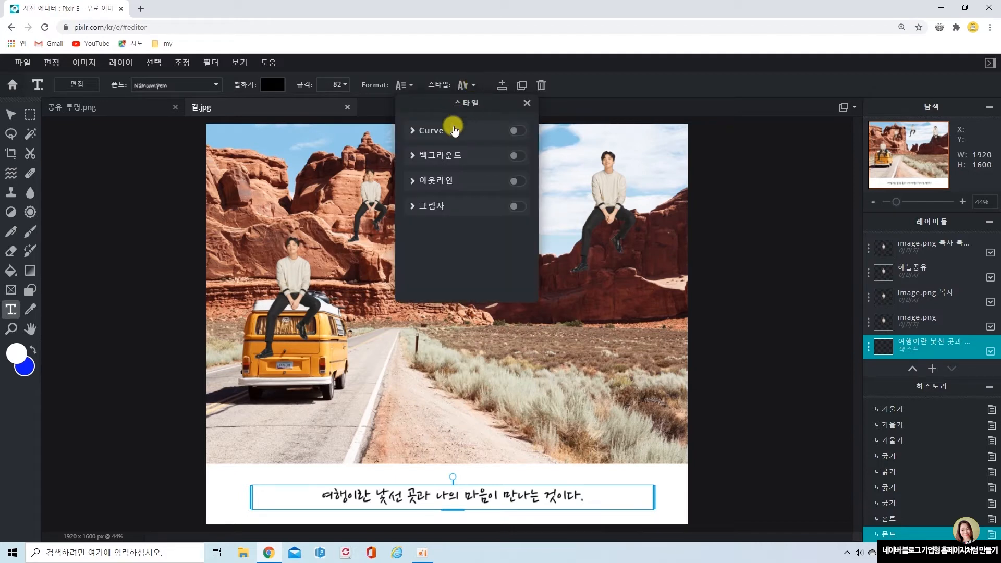
{"action": "left_click", "coordinate": [518, 130]}
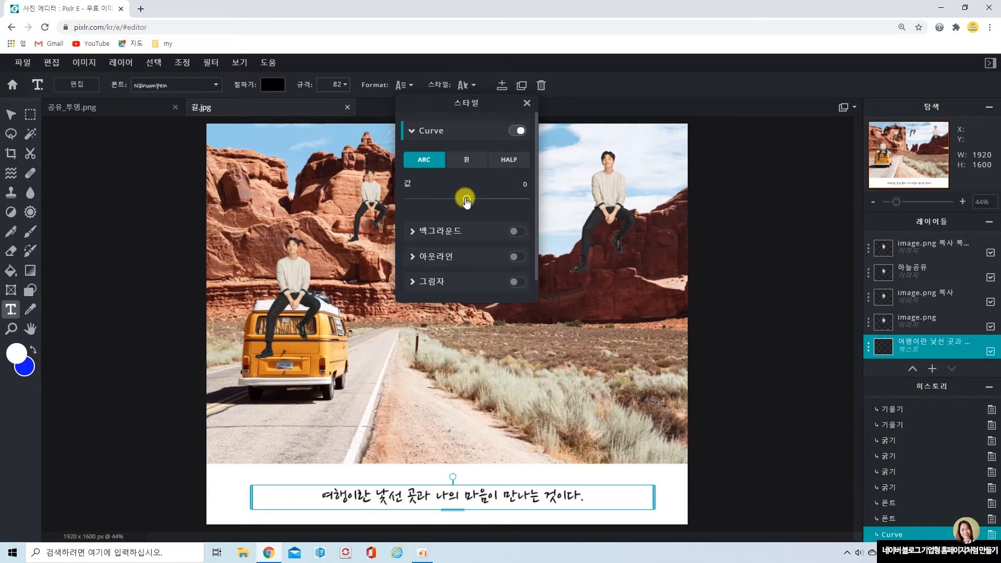
{"action": "mouse_move", "coordinate": [467, 199]}
{"action": "left_mouse_down"}
{"action": "mouse_move", "coordinate": [514, 205]}
{"action": "mouse_move", "coordinate": [468, 204]}
{"action": "left_mouse_up"}
{"action": "left_click", "coordinate": [516, 131]}
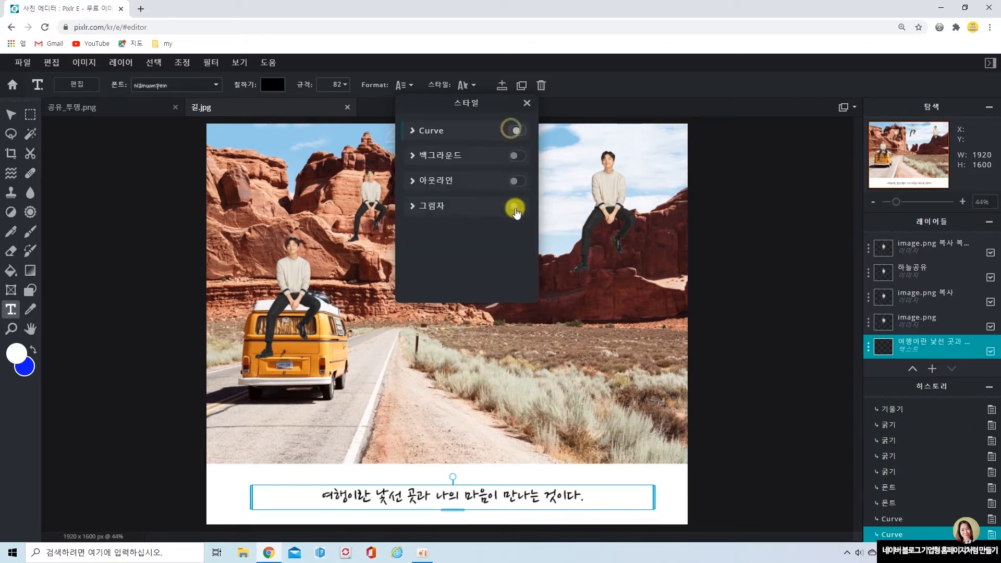
{"action": "left_click", "coordinate": [520, 157]}
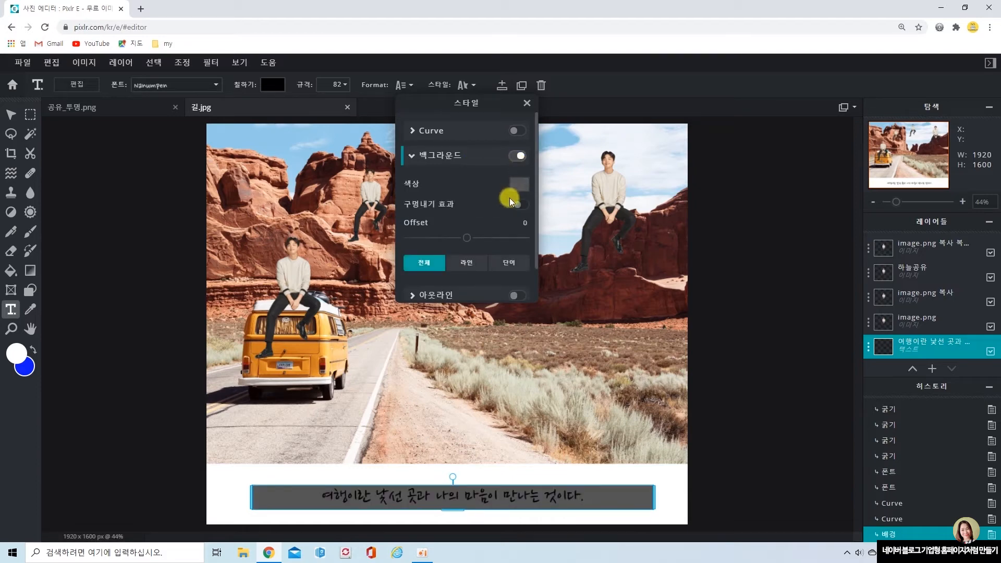
{"action": "left_click", "coordinate": [516, 157]}
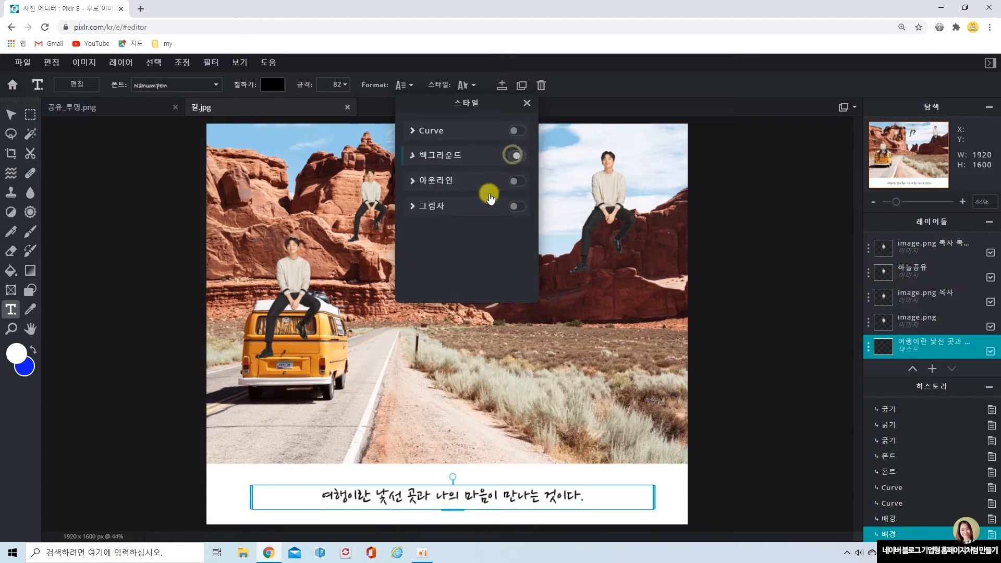
Turn on the caption's outline style and set the outline color to bright red
{"action": "left_click", "coordinate": [519, 183]}
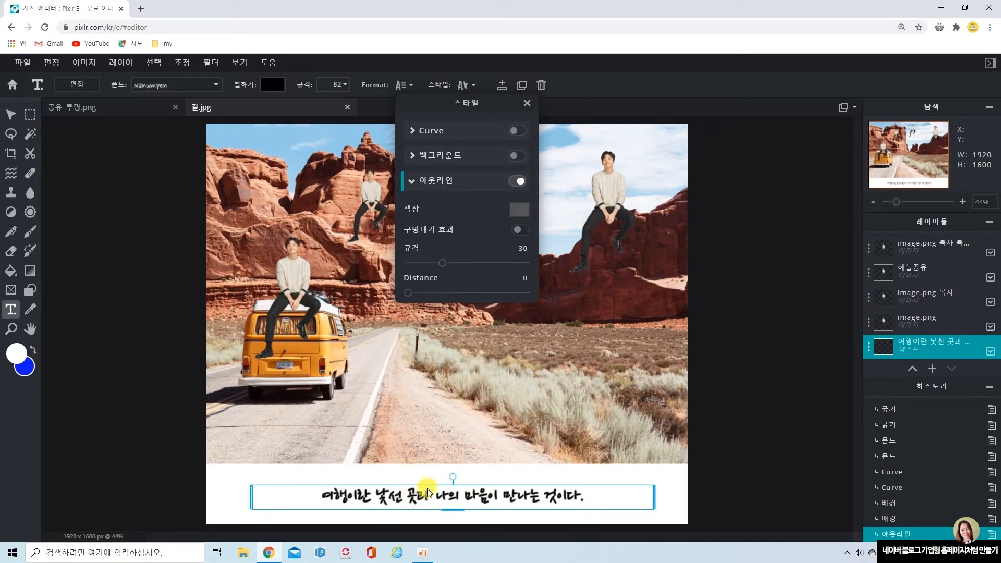
{"action": "left_click", "coordinate": [517, 211]}
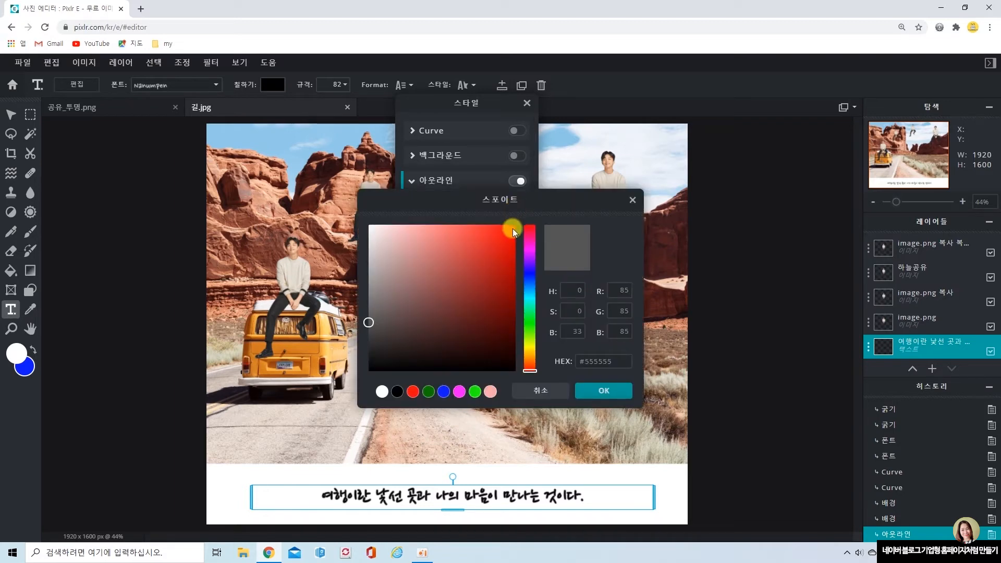
{"action": "left_click", "coordinate": [512, 229]}
{"action": "left_click", "coordinate": [613, 397]}
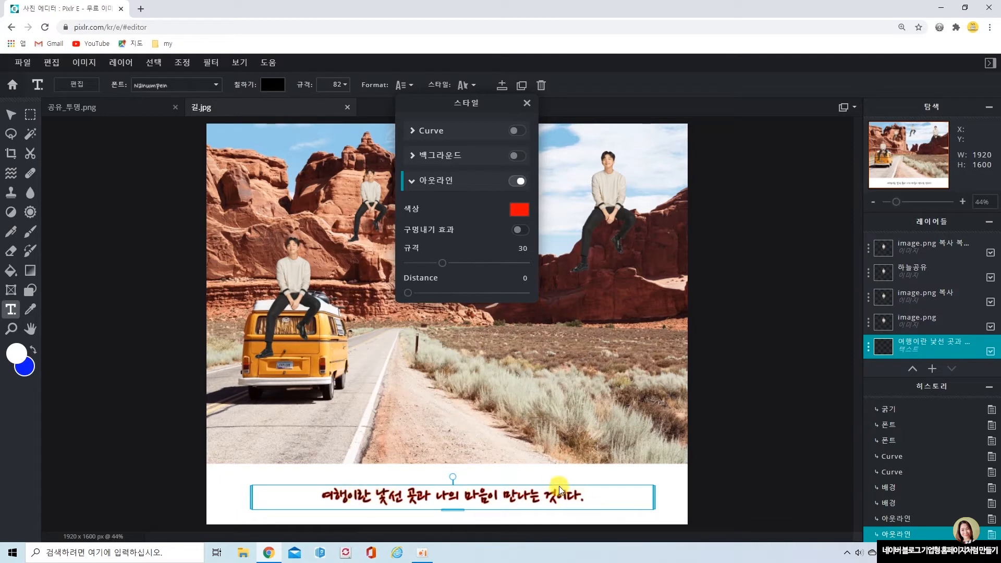
Change the outline color to the orange of the van, #D37E23, sampled directly from the photo
{"action": "left_click", "coordinate": [518, 209]}
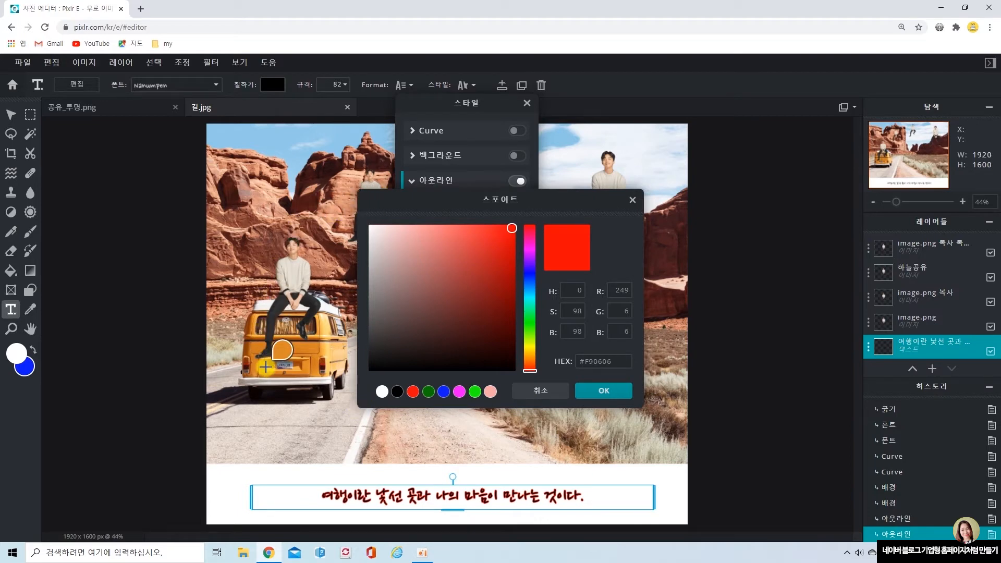
{"action": "left_click", "coordinate": [284, 348]}
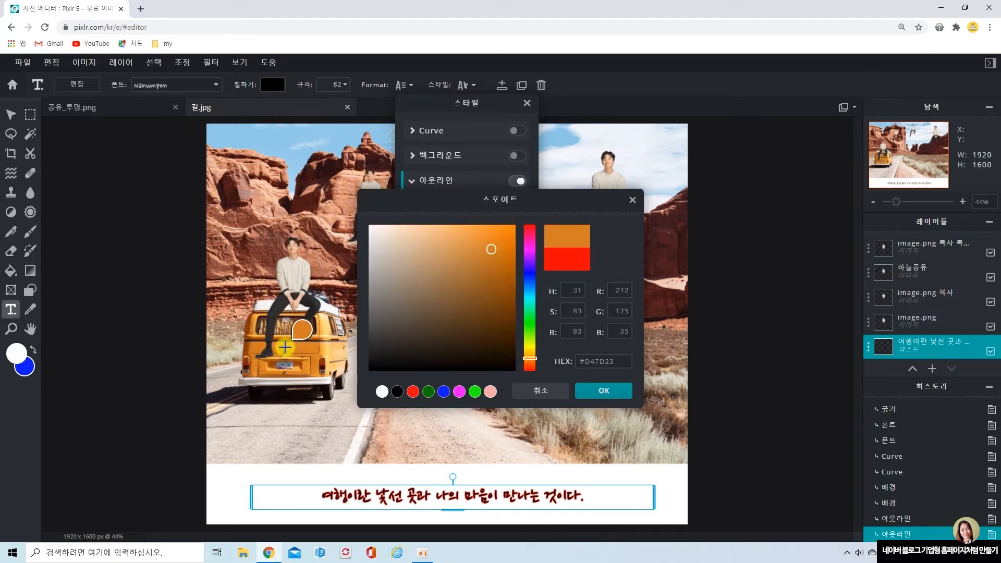
{"action": "left_click", "coordinate": [266, 243]}
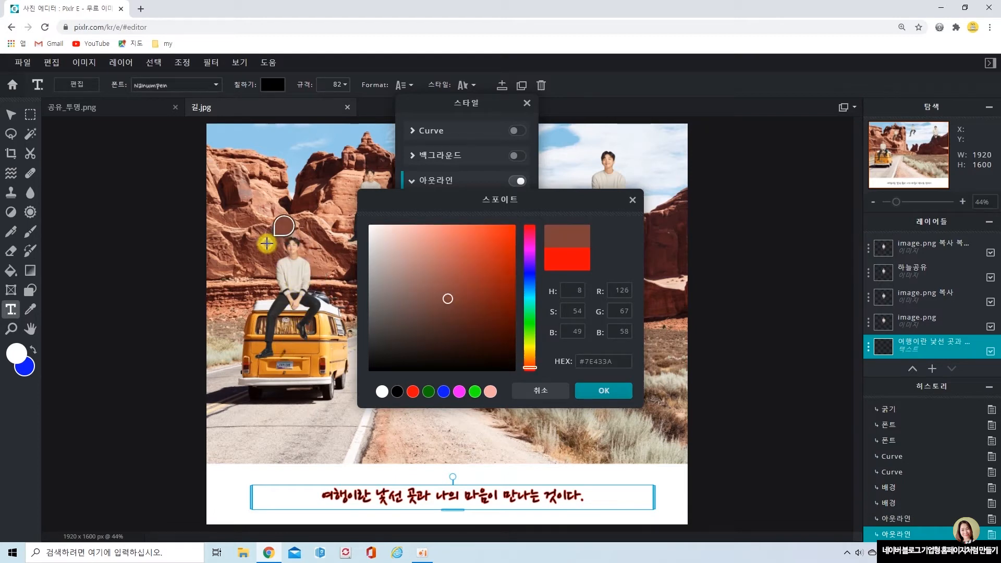
{"action": "left_click", "coordinate": [305, 352]}
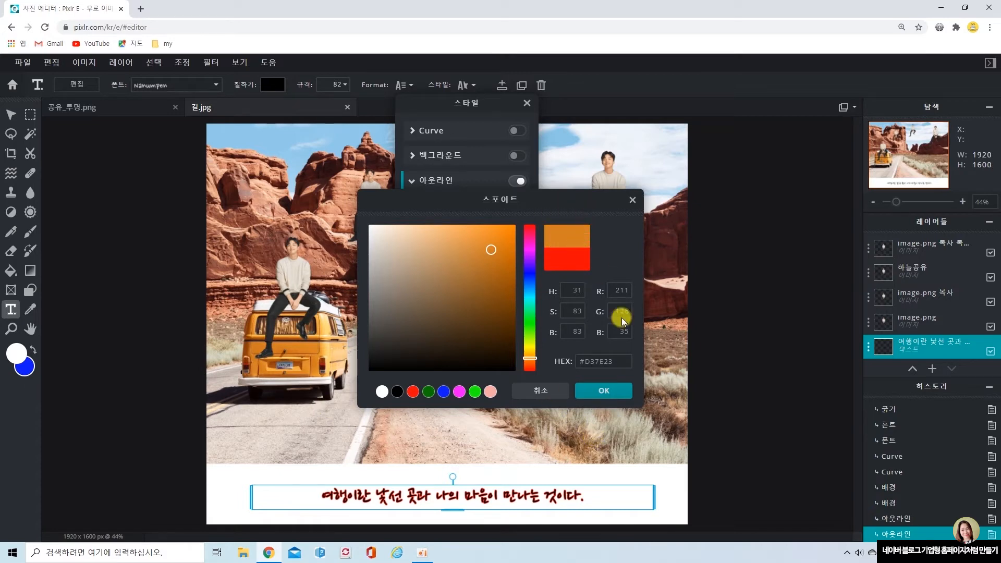
{"action": "left_click", "coordinate": [605, 391]}
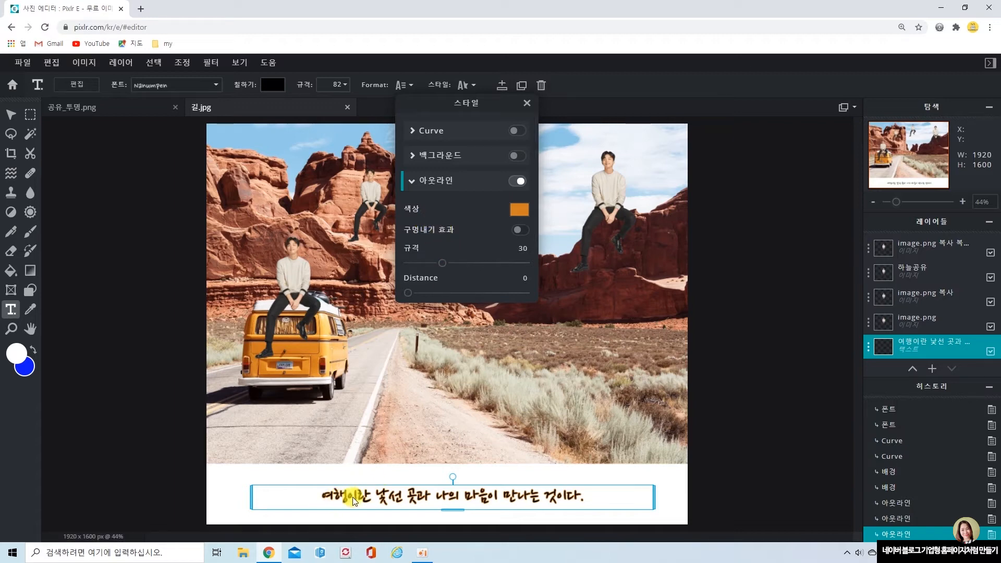
Enable the knockout effect (구멍내기 효과) for the caption's outline, set the outline size to 50 and close the style settings
{"action": "left_click", "coordinate": [525, 231]}
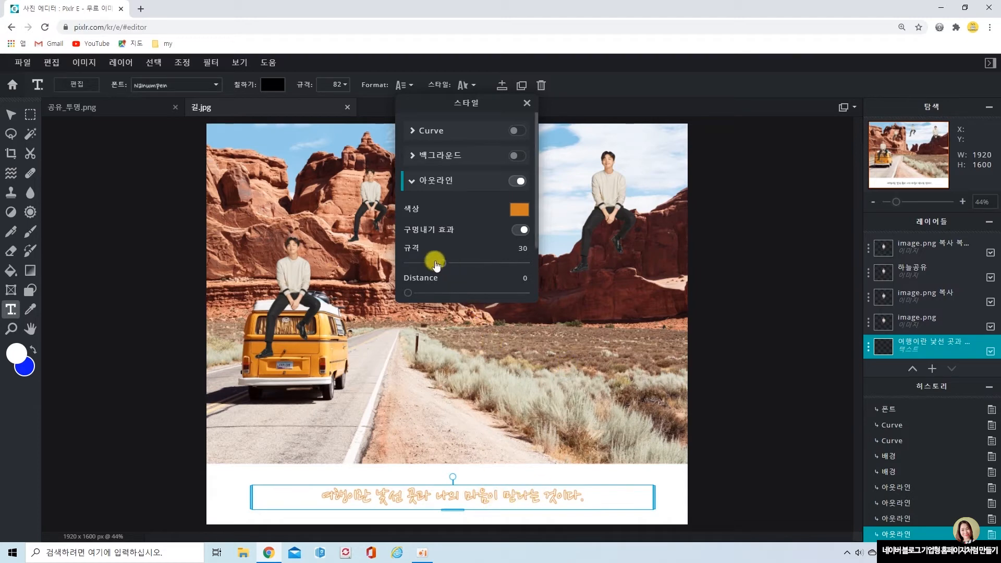
{"action": "left_click_drag", "start_coordinate": [444, 264], "coordinate": [468, 268]}
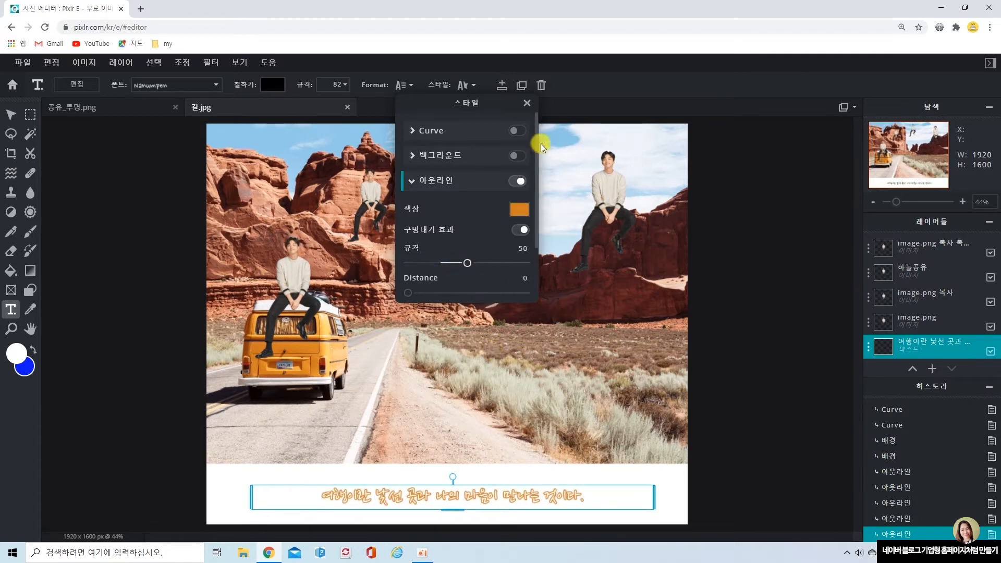
{"action": "left_click", "coordinate": [530, 104]}
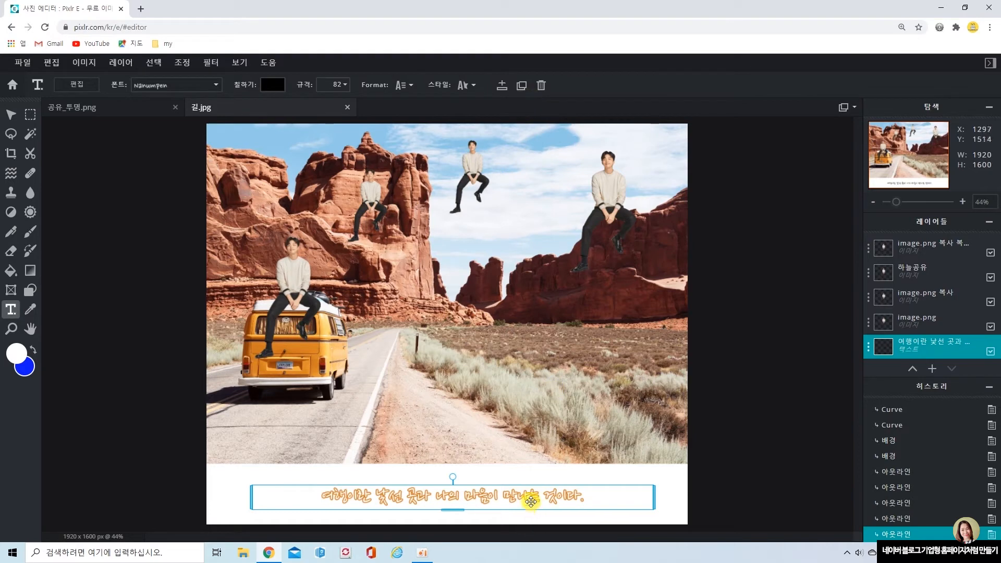
Try the caption over the desert and the sky, return it to the middle of the white strip and deselect it
{"action": "left_click_drag", "start_coordinate": [531, 496], "coordinate": [611, 382]}
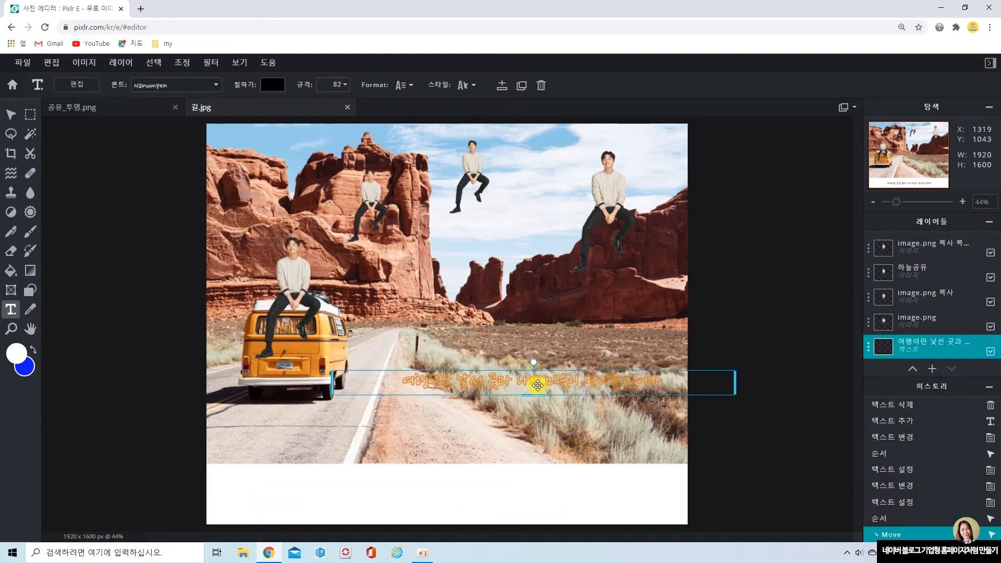
{"action": "left_click_drag", "start_coordinate": [537, 386], "coordinate": [587, 149]}
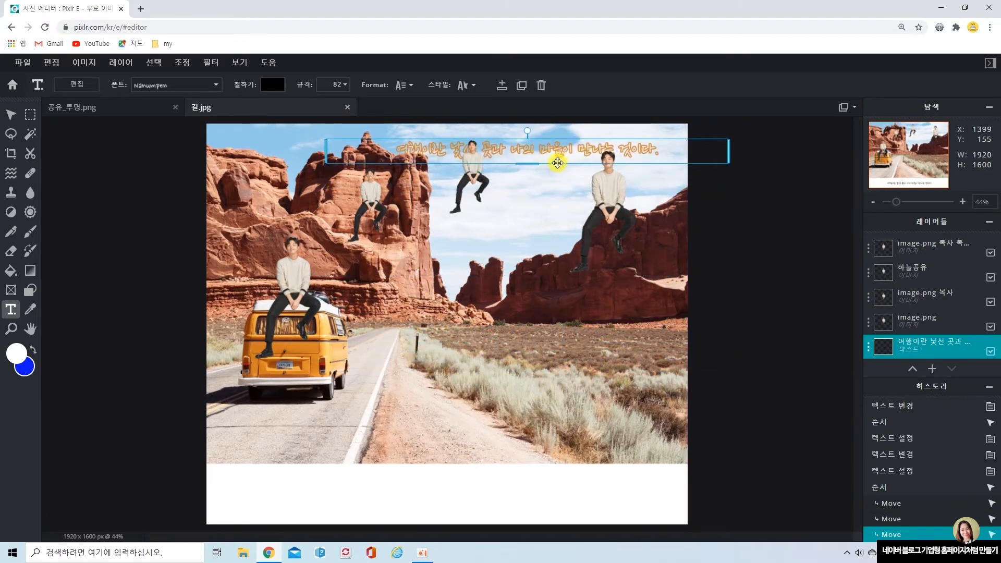
{"action": "left_click_drag", "start_coordinate": [552, 152], "coordinate": [477, 497]}
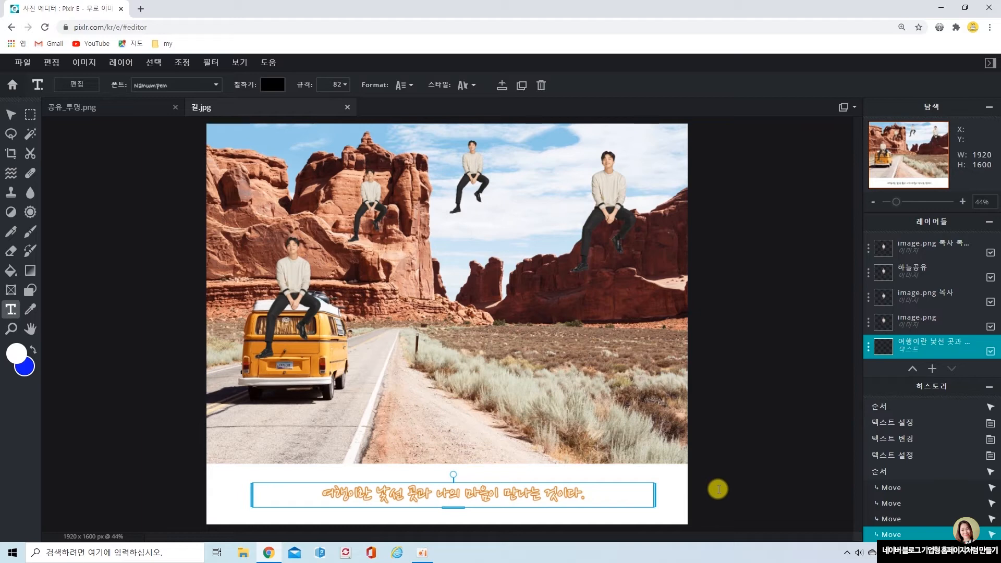
{"action": "left_click", "coordinate": [718, 489]}
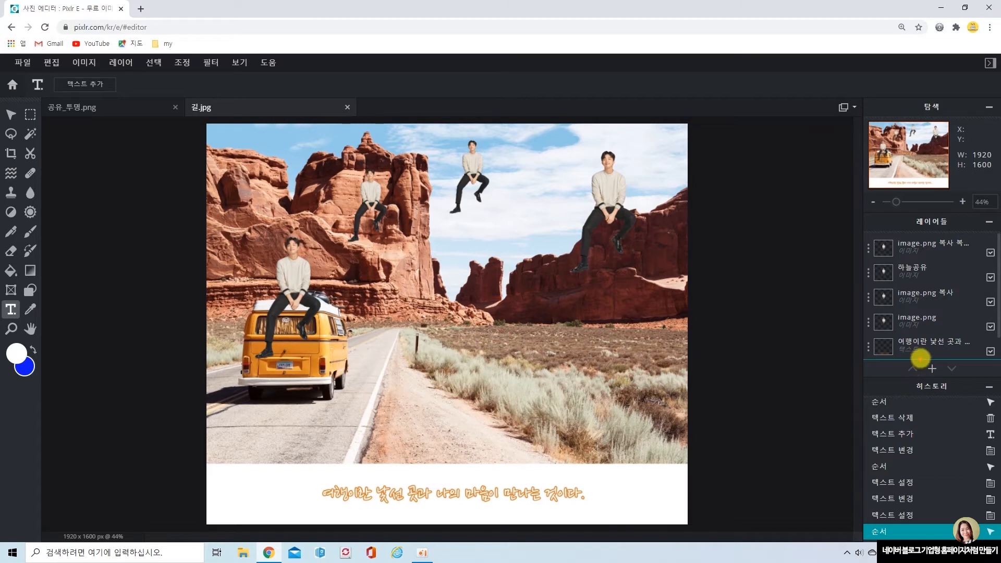
Add a new text layer to the composition and set its font size to 200
{"action": "left_click", "coordinate": [932, 368]}
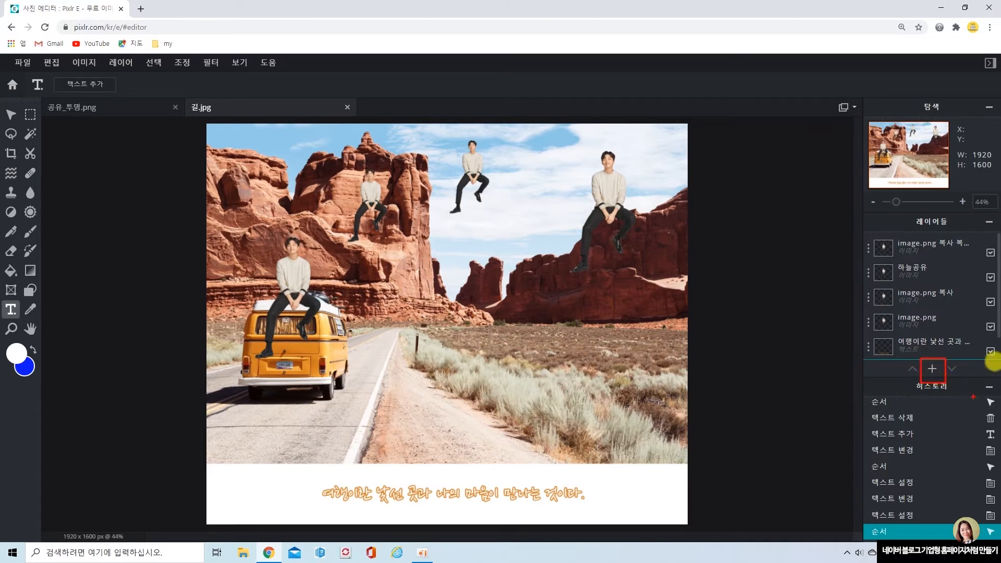
{"action": "left_click", "coordinate": [932, 368]}
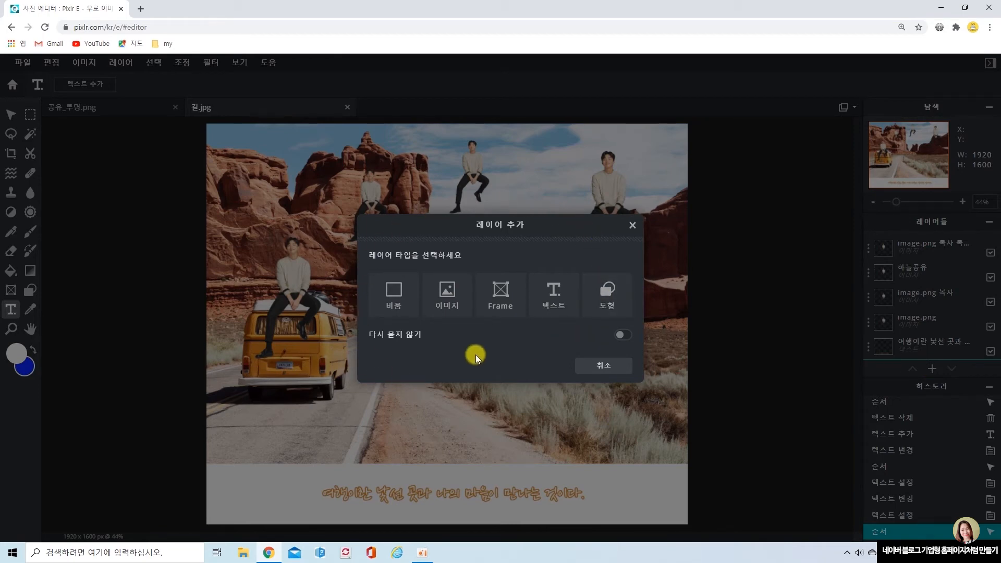
{"action": "left_click", "coordinate": [558, 297]}
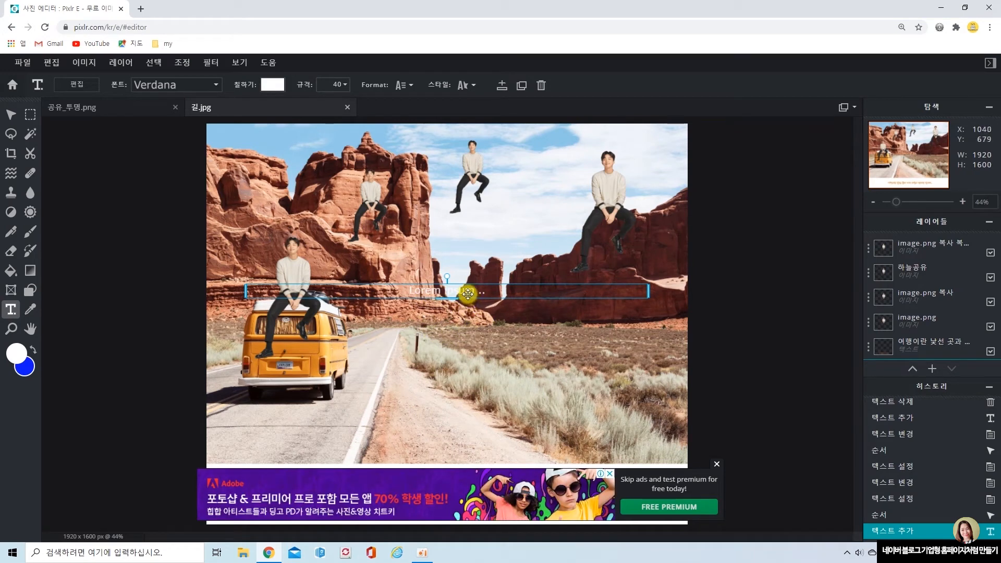
{"action": "left_click", "coordinate": [339, 84]}
{"action": "left_click_drag", "start_coordinate": [256, 107], "coordinate": [344, 82]}
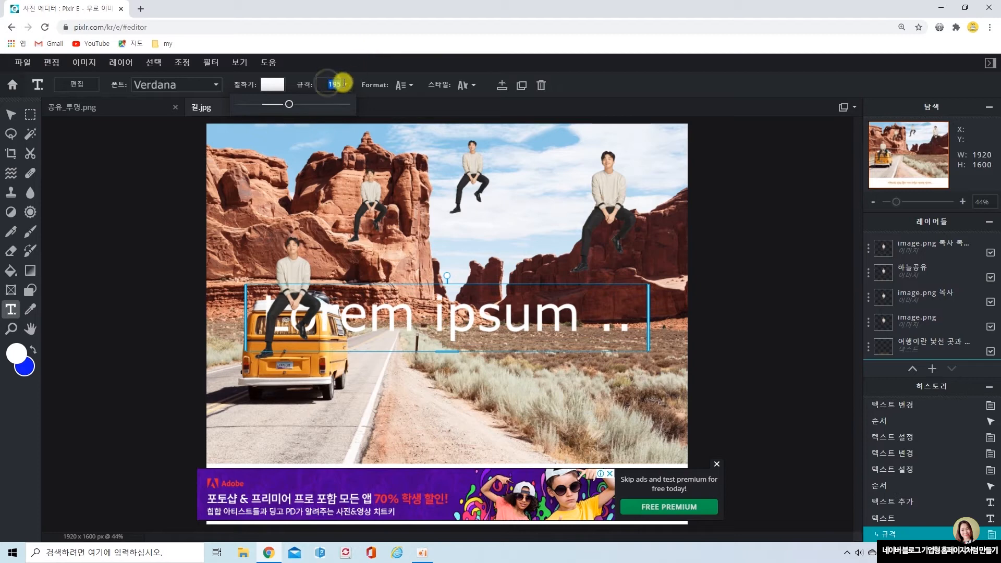
{"action": "type", "text": "200"}
{"action": "key", "text": "Return"}
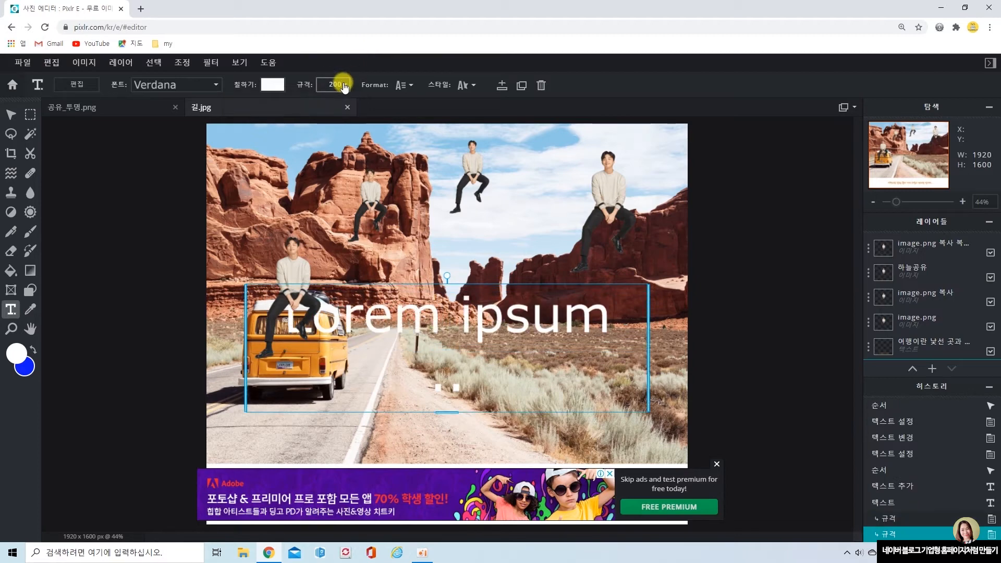
Replace the placeholder text with the ♬ special character, picked from the symbols offered for the consonant ㅁ
{"action": "double_click", "coordinate": [473, 328]}
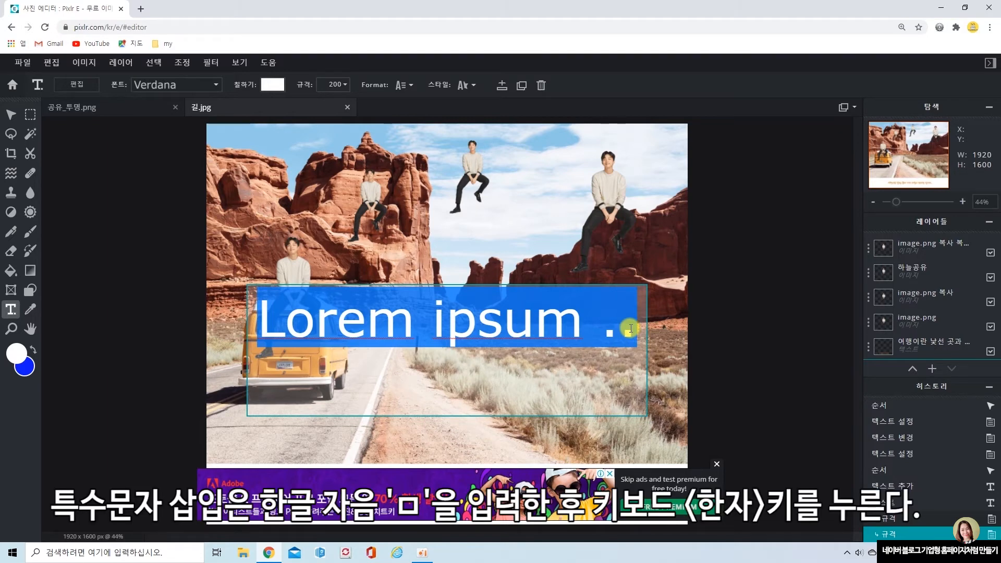
{"action": "type", "text": "ㅁ"}
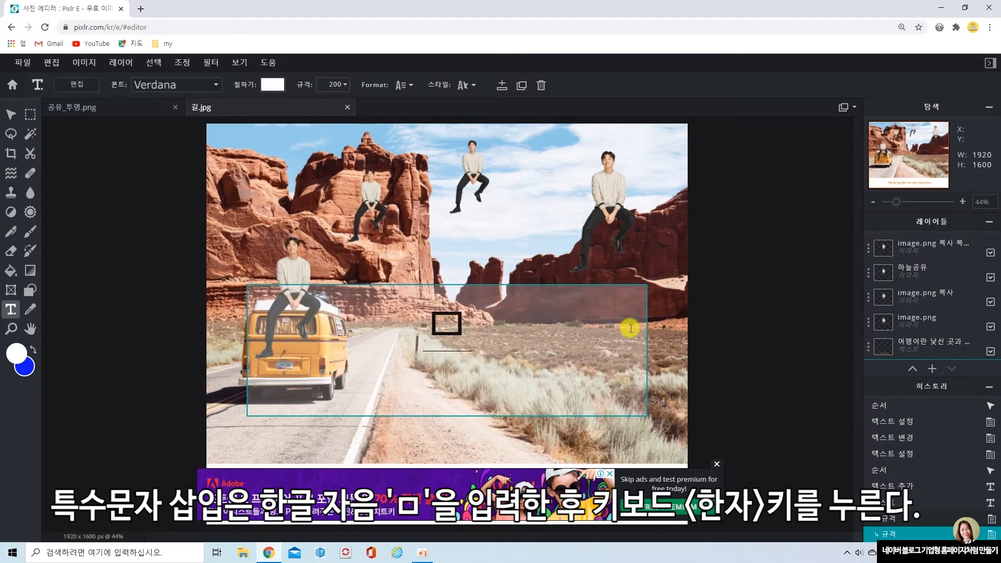
{"action": "key", "text": "Hangul_Hanja"}
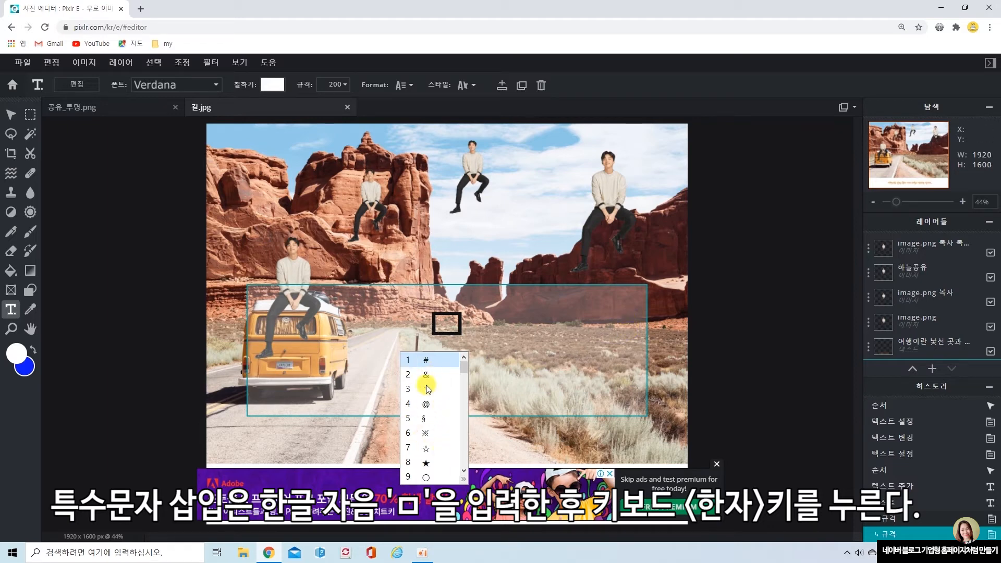
{"action": "left_click", "coordinate": [464, 479]}
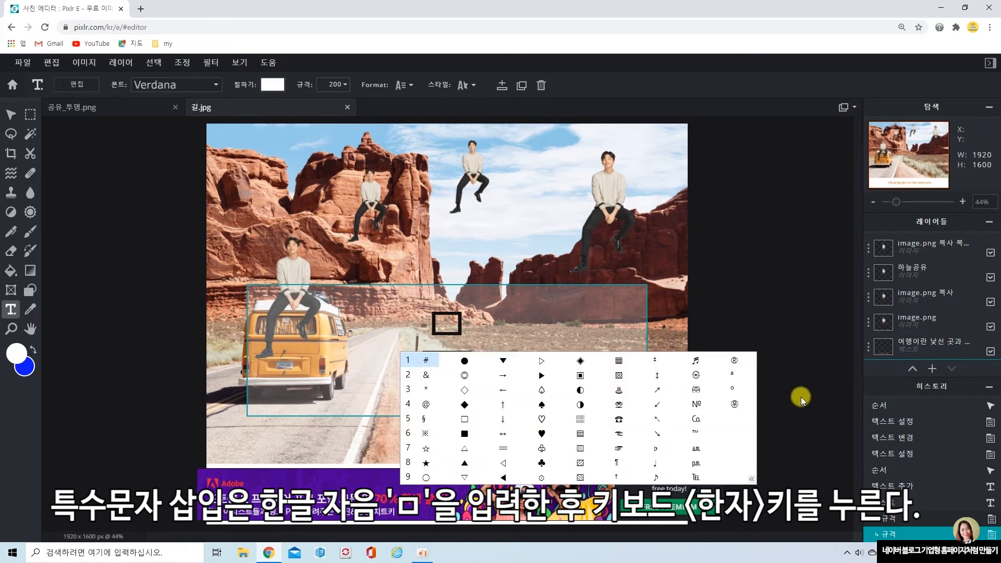
{"action": "left_click", "coordinate": [696, 365]}
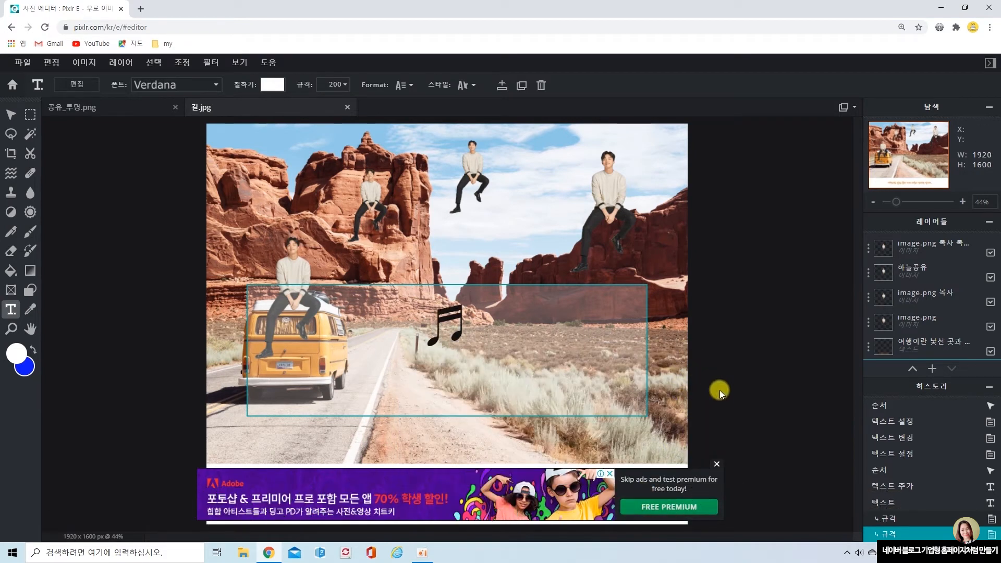
Set the music note's fill to the magenta swatch #FA0FFE
{"action": "left_click_drag", "start_coordinate": [468, 319], "coordinate": [425, 319]}
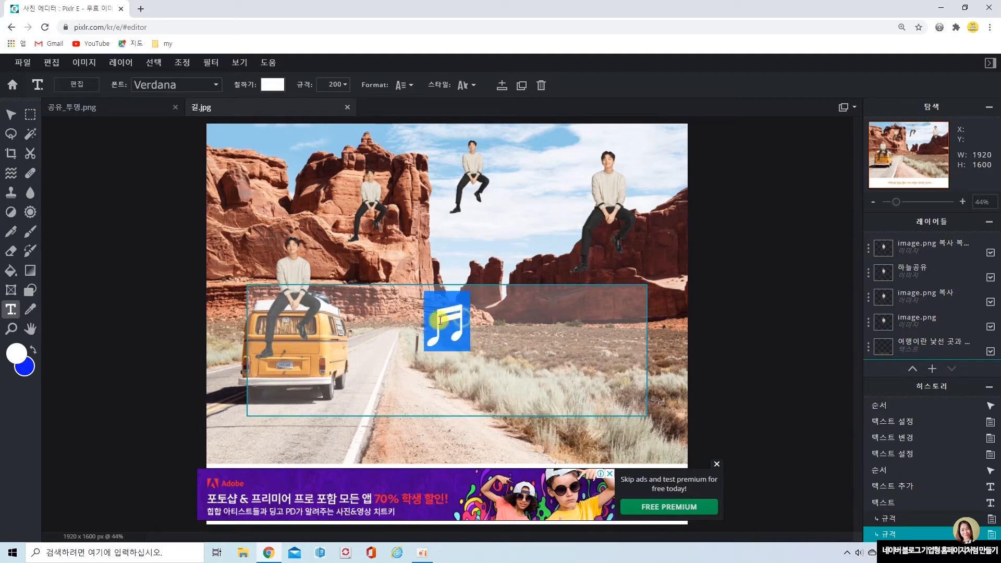
{"action": "left_click", "coordinate": [272, 84]}
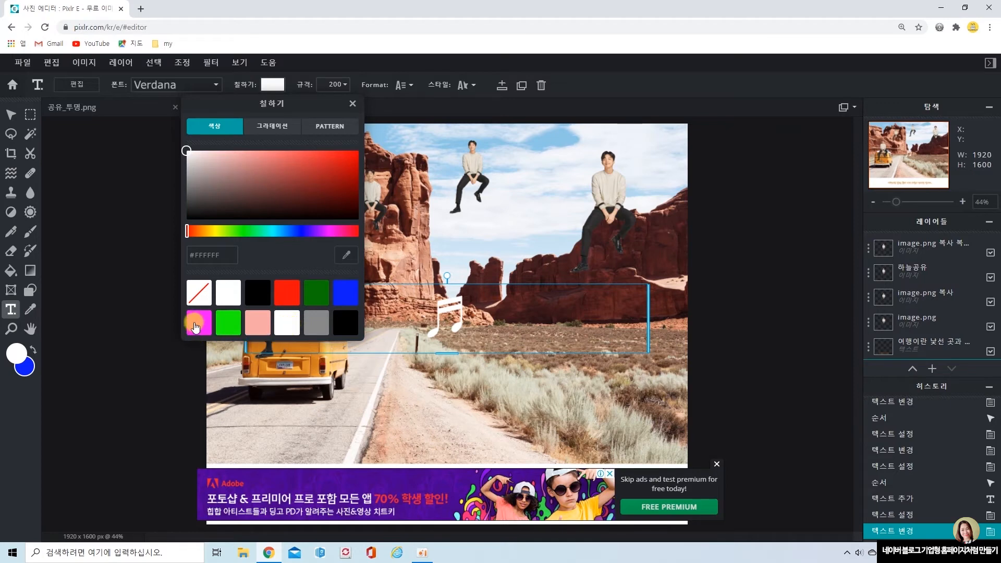
{"action": "left_click", "coordinate": [198, 322]}
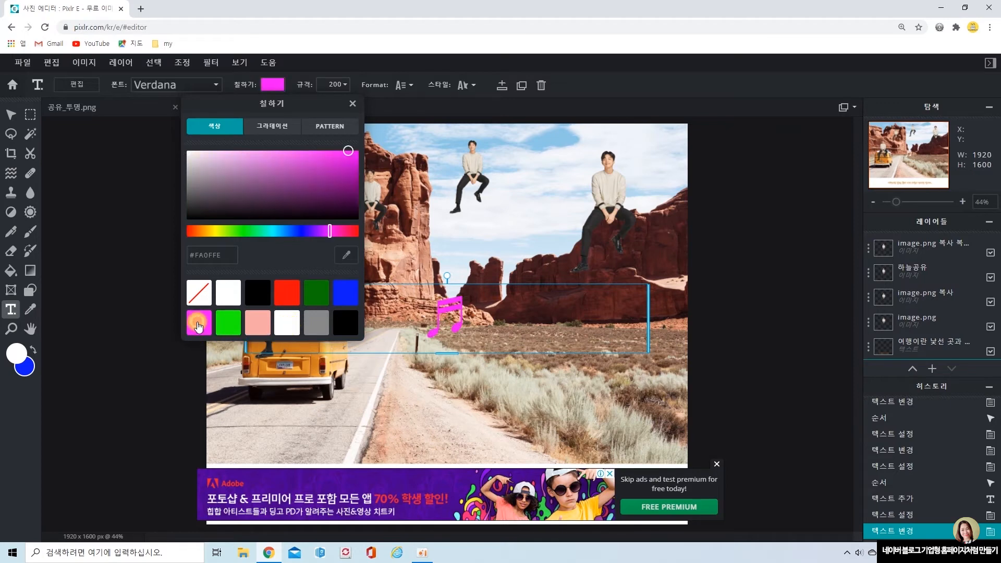
{"action": "left_click", "coordinate": [764, 299]}
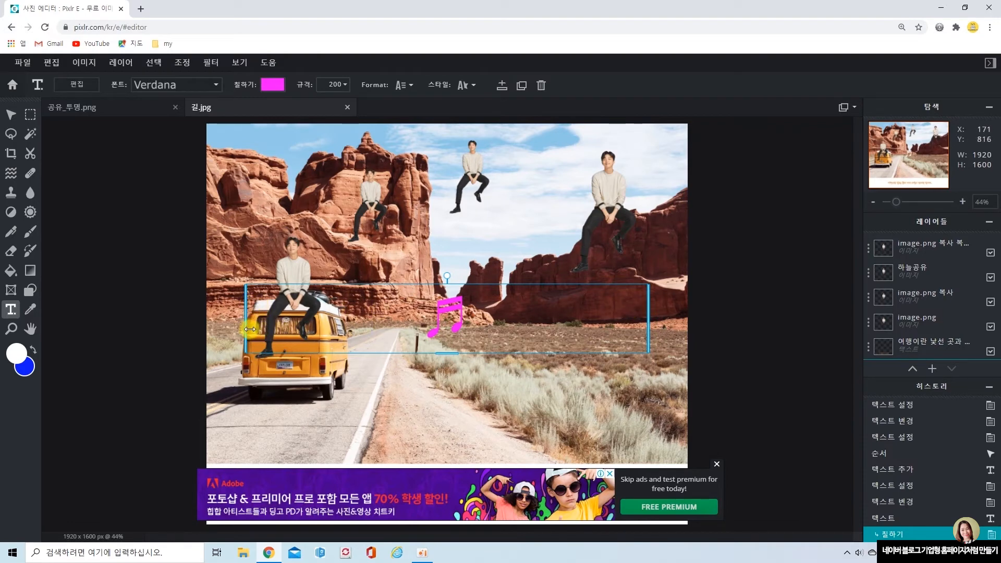
Narrow and rotate the music note's text box, and place it just before the start of the caption
{"action": "left_click_drag", "start_coordinate": [247, 328], "coordinate": [601, 325]}
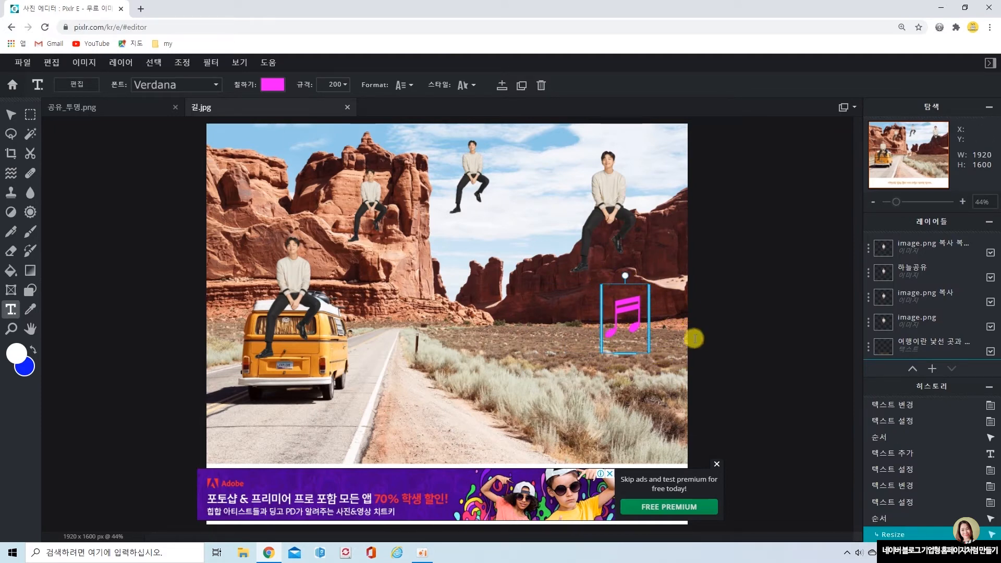
{"action": "left_click_drag", "start_coordinate": [625, 278], "coordinate": [651, 349]}
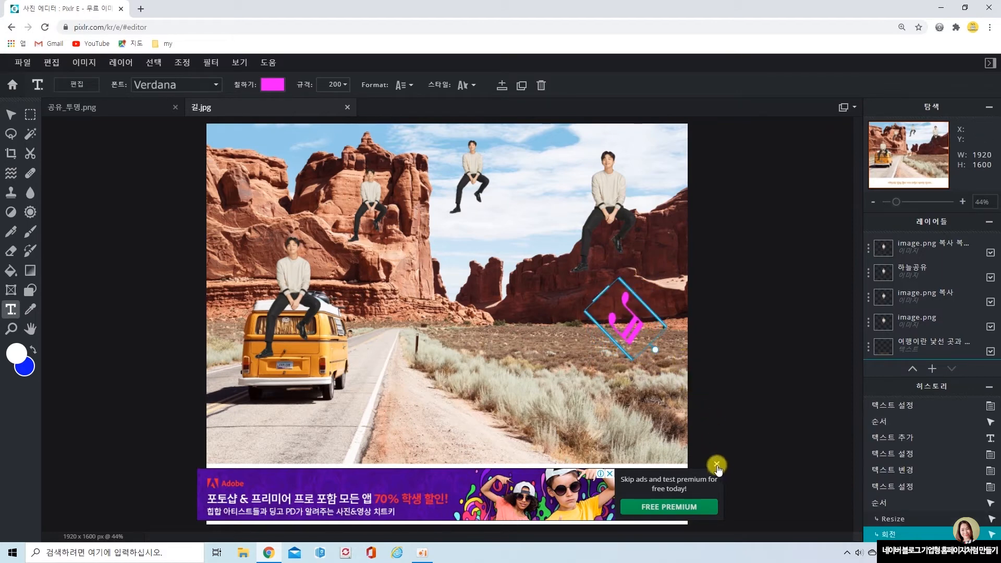
{"action": "left_click", "coordinate": [719, 465]}
{"action": "left_click_drag", "start_coordinate": [637, 327], "coordinate": [309, 489]}
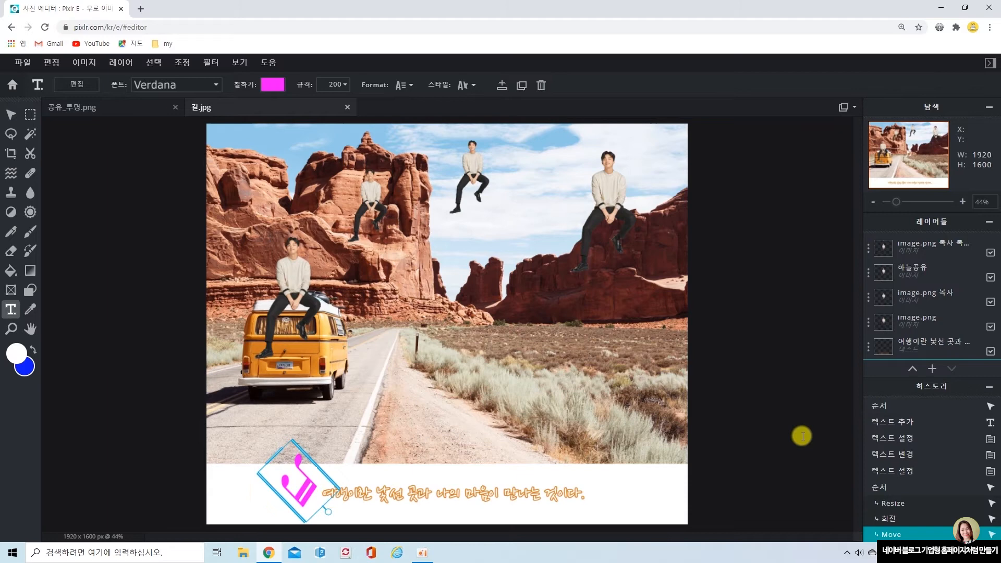
{"action": "left_click", "coordinate": [771, 427]}
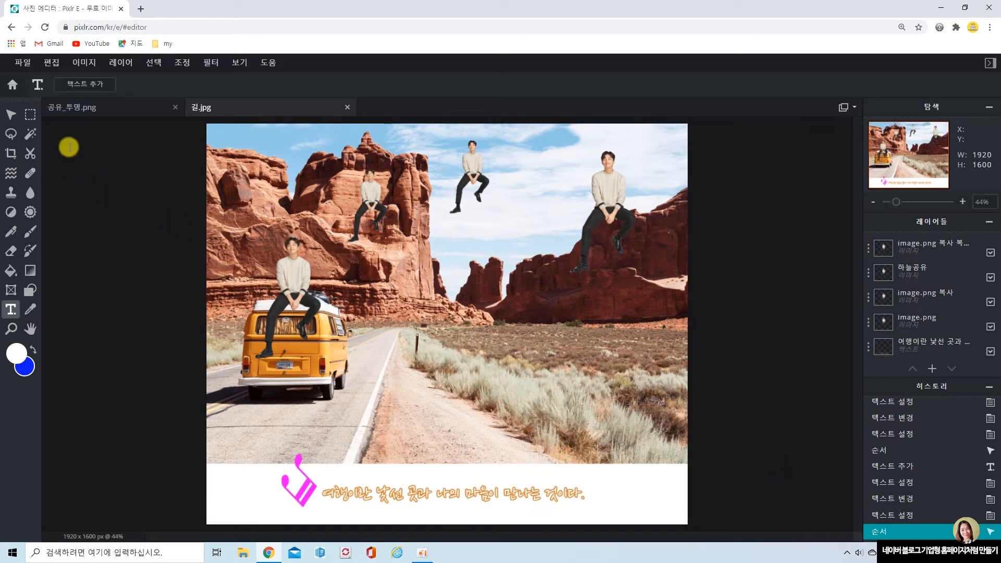
{"action": "left_click", "coordinate": [73, 108]}
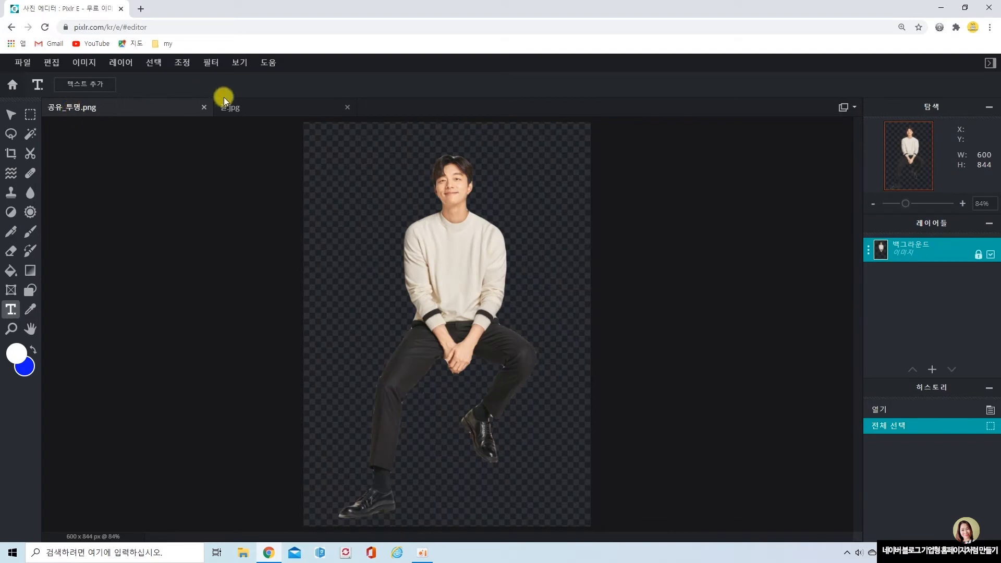
{"action": "left_click", "coordinate": [232, 108]}
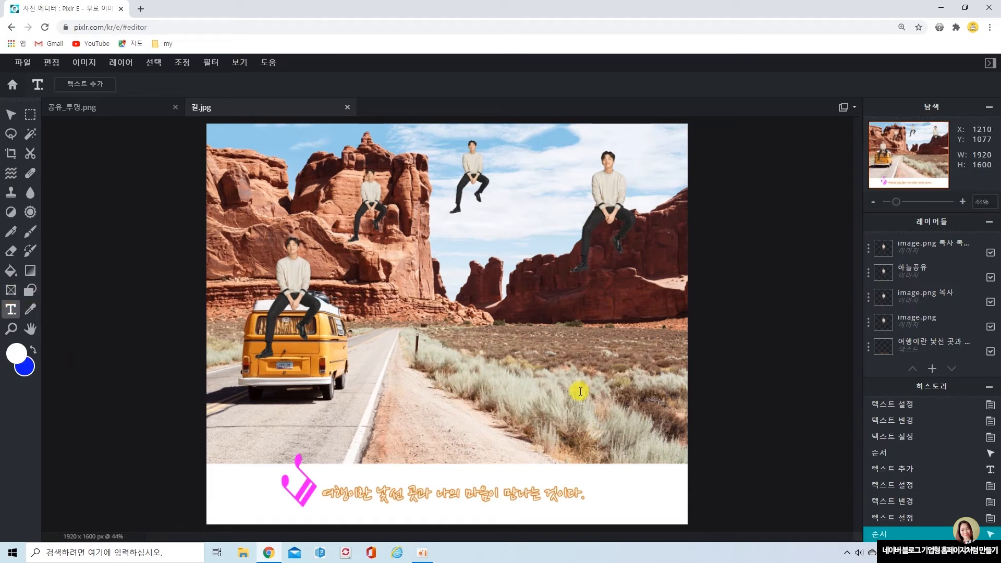
Add a frame layer and resize it to about 344 × 416, overlapping the photo and white strip just past the caption's end
{"action": "left_click", "coordinate": [932, 369]}
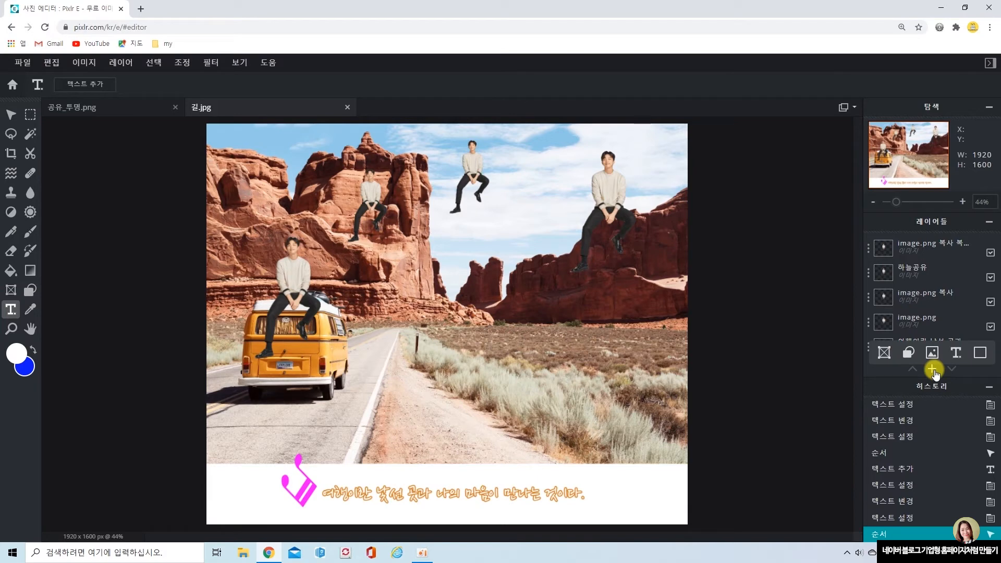
{"action": "left_click", "coordinate": [932, 370]}
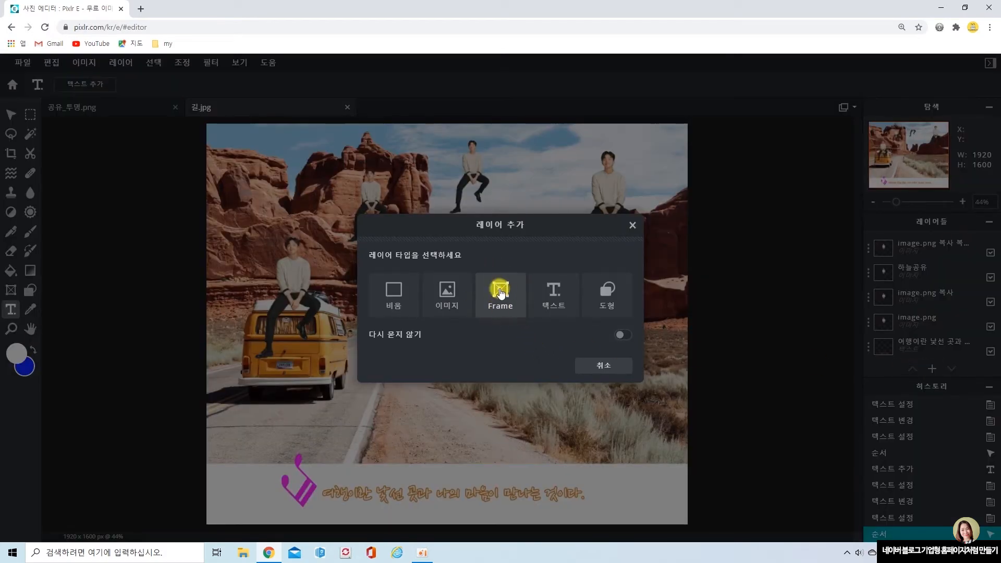
{"action": "left_click", "coordinate": [506, 297]}
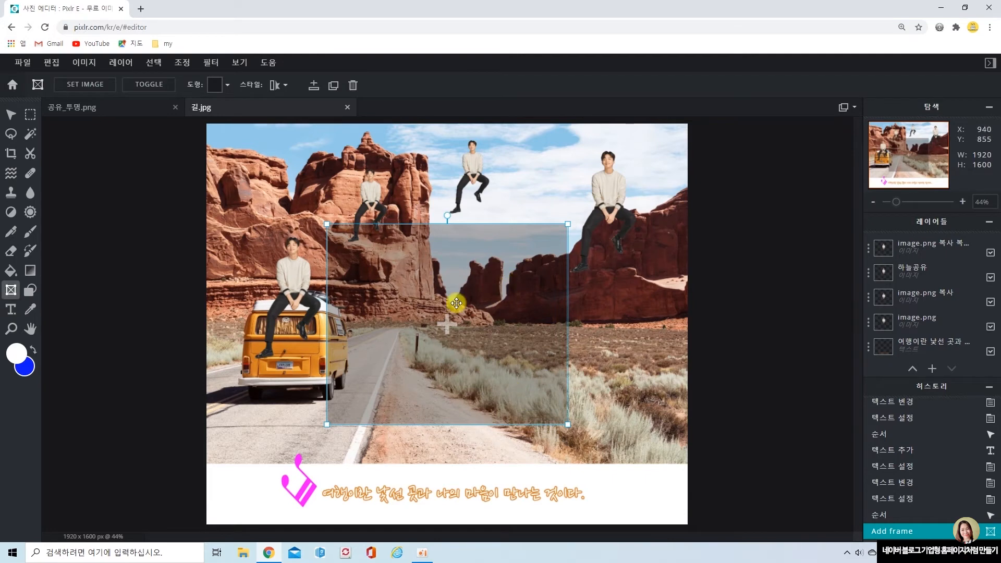
{"action": "left_click_drag", "start_coordinate": [571, 425], "coordinate": [648, 421]}
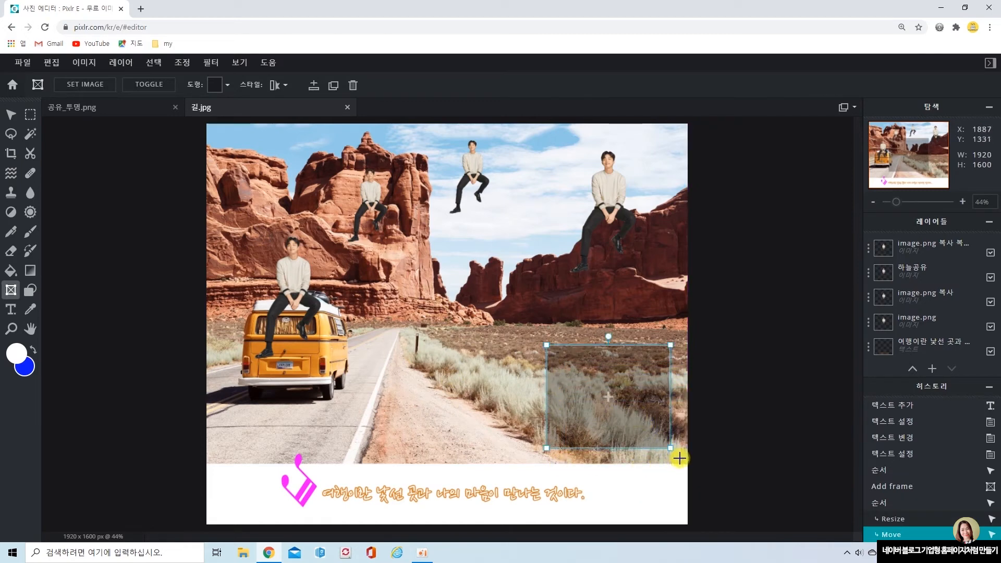
{"action": "left_click_drag", "start_coordinate": [668, 450], "coordinate": [662, 480]}
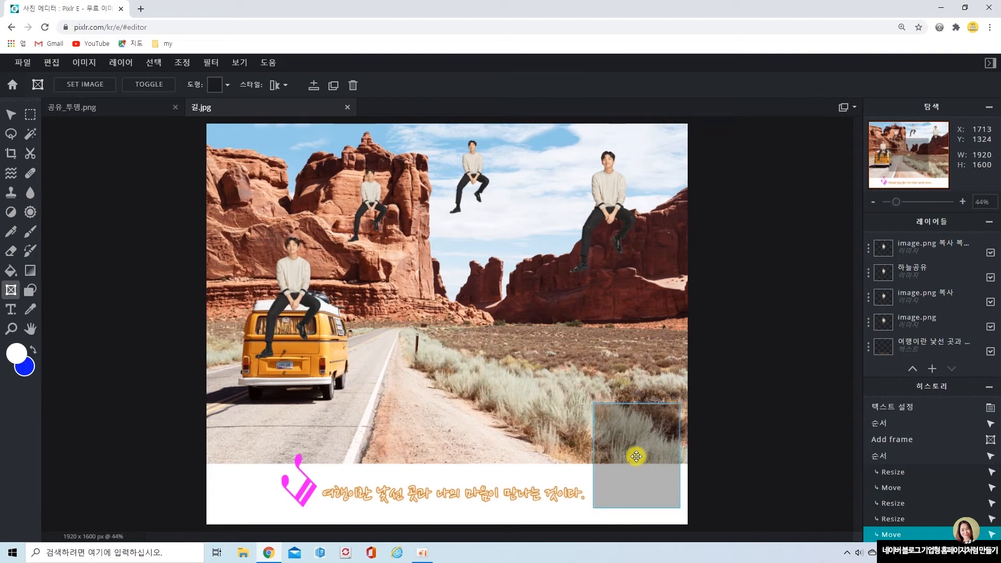
Fill the new frame with the 맥주_투명 image from the 4주차_수업샘플 folder
{"action": "double_click", "coordinate": [636, 456]}
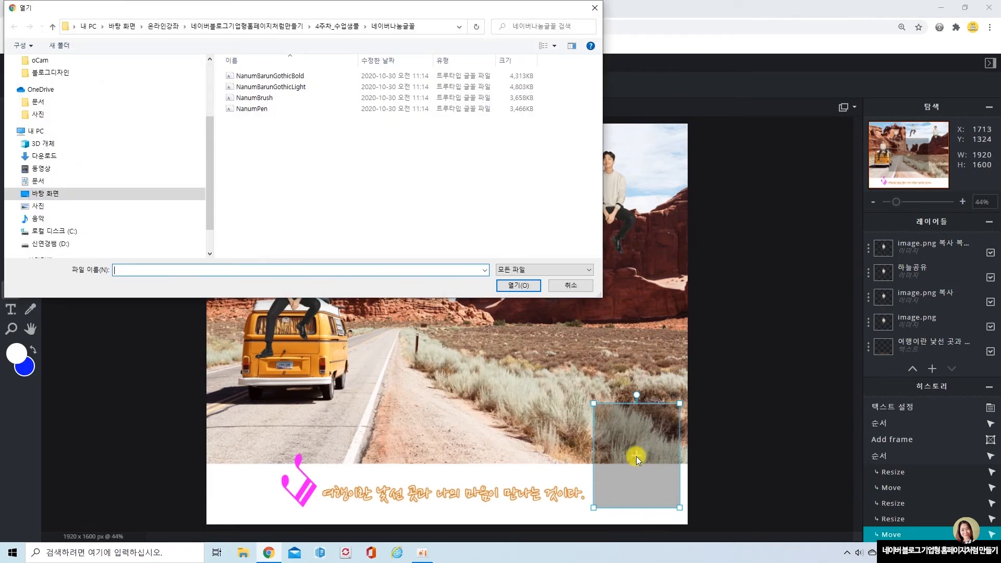
{"action": "left_click", "coordinate": [332, 31]}
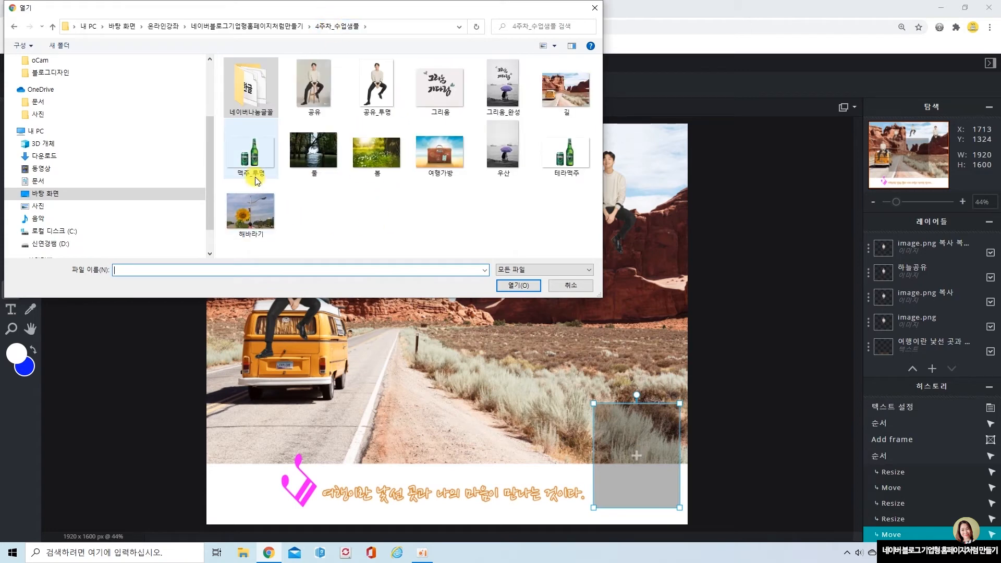
{"action": "left_click", "coordinate": [226, 161]}
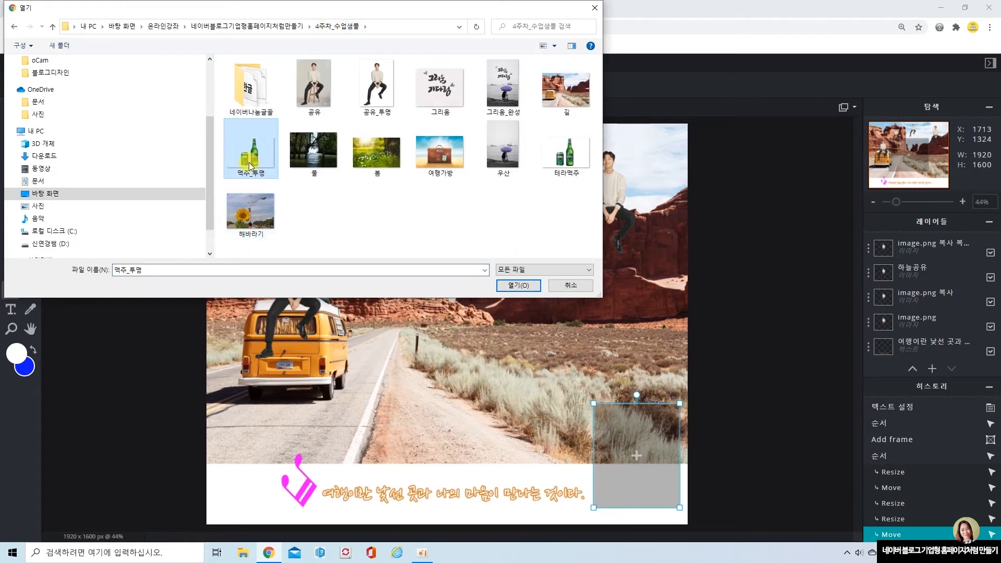
{"action": "left_click", "coordinate": [516, 287]}
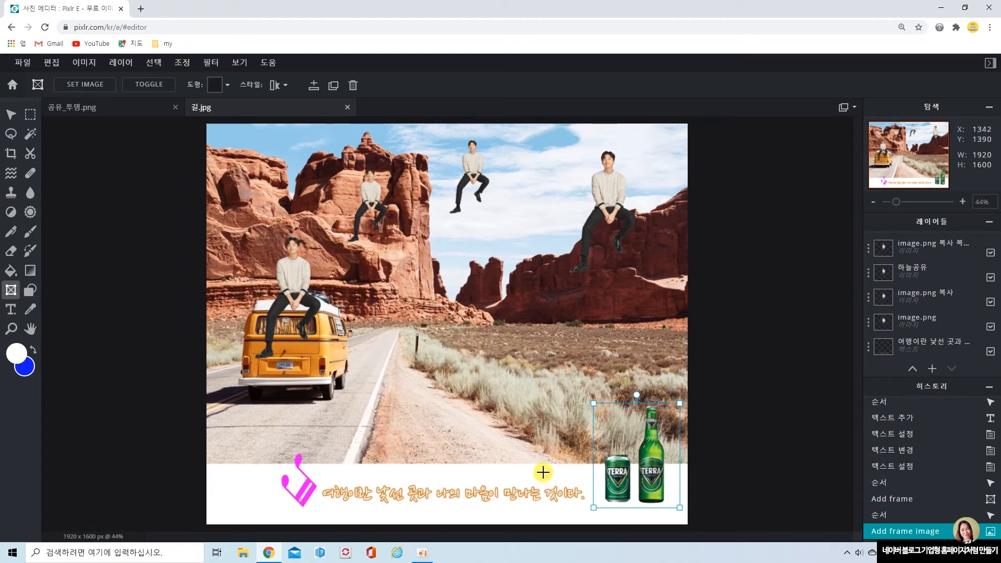
Erase the dangling lower legs of the man floating in the sky on the 하늘공유 layer, using a size 40 brush
{"action": "left_click", "coordinate": [107, 112]}
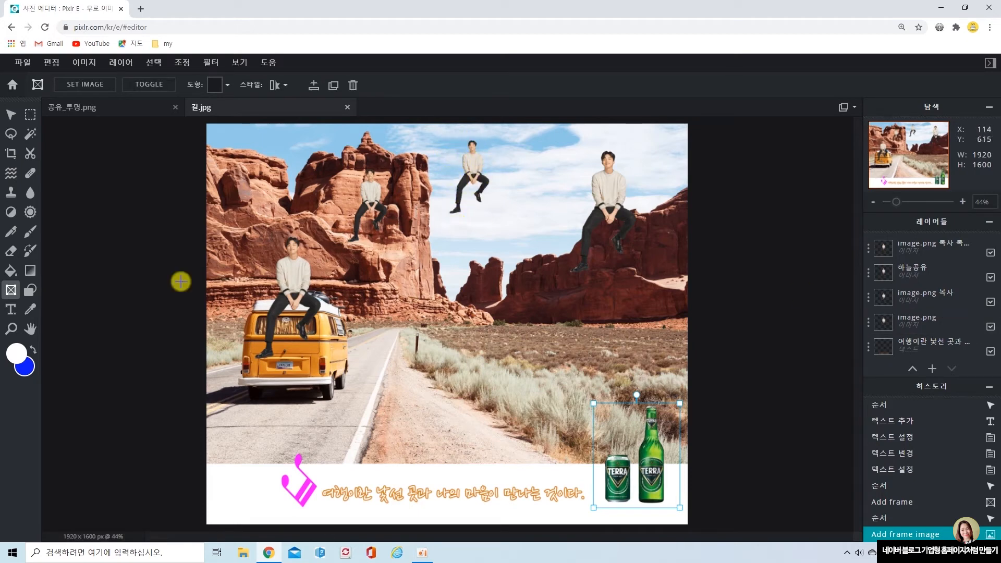
{"action": "left_click", "coordinate": [12, 113]}
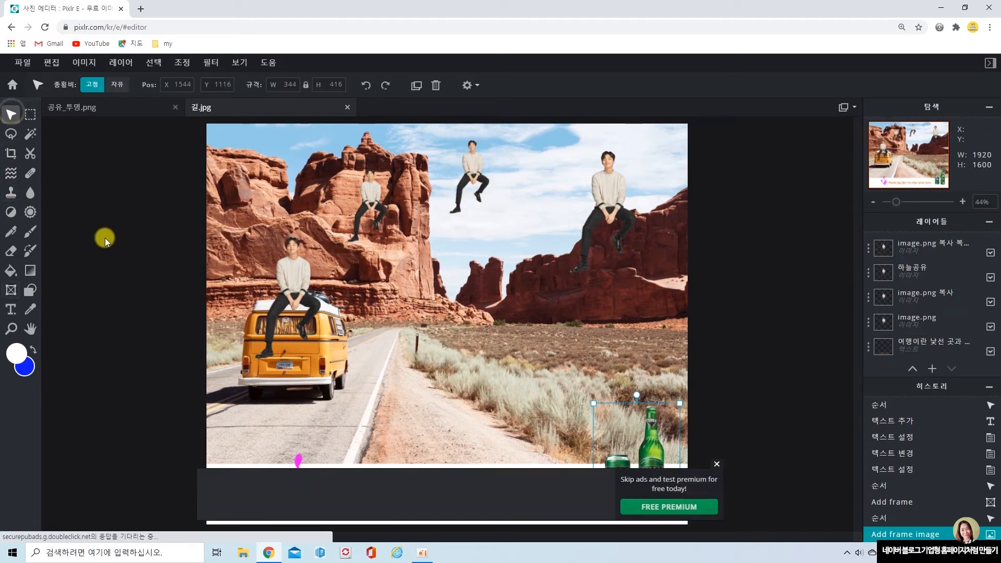
{"action": "left_click", "coordinate": [476, 167]}
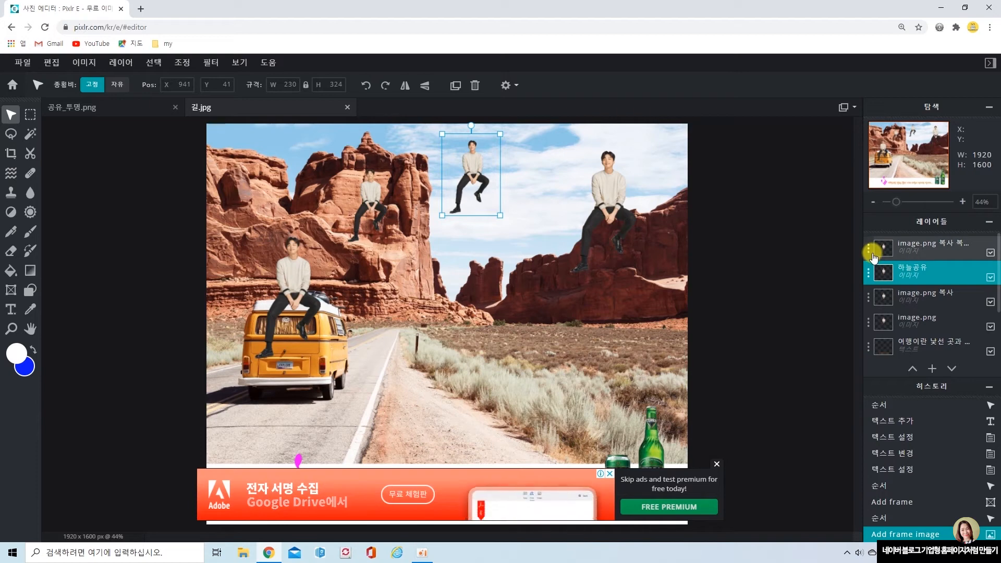
{"action": "mouse_move", "coordinate": [850, 252]}
{"action": "left_mouse_down"}
{"action": "mouse_move", "coordinate": [993, 290]}
{"action": "mouse_move", "coordinate": [996, 276]}
{"action": "mouse_move", "coordinate": [959, 249]}
{"action": "mouse_move", "coordinate": [874, 250]}
{"action": "left_mouse_up"}
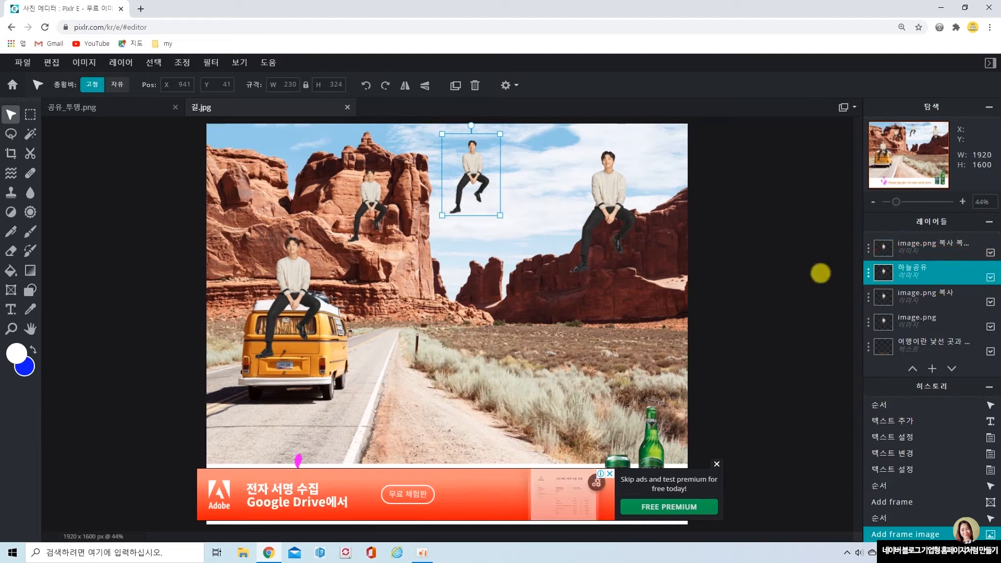
{"action": "left_click", "coordinate": [10, 251]}
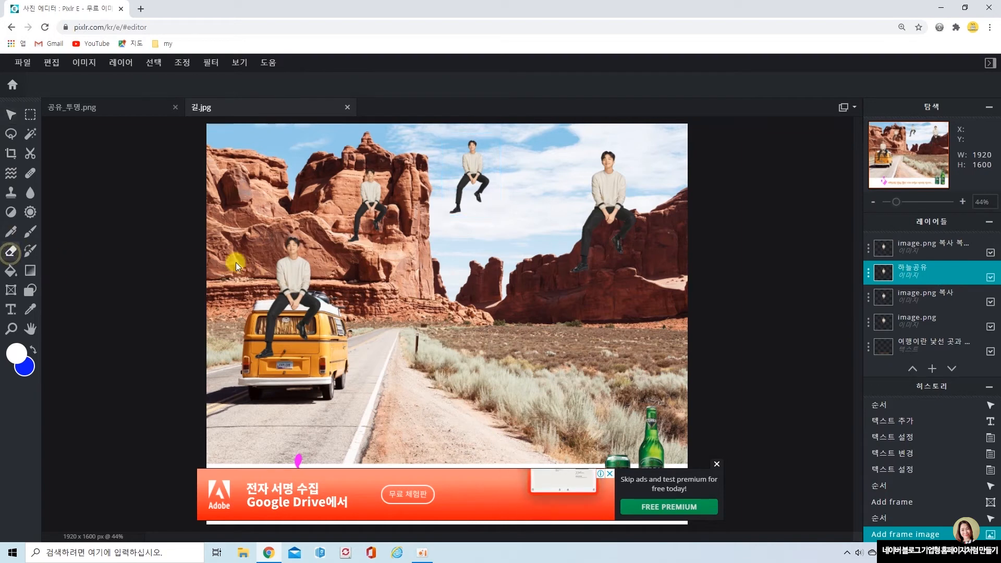
{"action": "mouse_move", "coordinate": [450, 213]}
{"action": "left_mouse_down"}
{"action": "mouse_move", "coordinate": [475, 211]}
{"action": "mouse_move", "coordinate": [451, 204]}
{"action": "mouse_move", "coordinate": [468, 206]}
{"action": "mouse_move", "coordinate": [444, 214]}
{"action": "mouse_move", "coordinate": [486, 209]}
{"action": "mouse_move", "coordinate": [459, 200]}
{"action": "left_mouse_up"}
{"action": "mouse_move", "coordinate": [477, 199]}
{"action": "left_mouse_down"}
{"action": "mouse_move", "coordinate": [445, 190]}
{"action": "mouse_move", "coordinate": [479, 194]}
{"action": "mouse_move", "coordinate": [444, 219]}
{"action": "mouse_move", "coordinate": [489, 205]}
{"action": "mouse_move", "coordinate": [481, 193]}
{"action": "mouse_move", "coordinate": [447, 213]}
{"action": "mouse_move", "coordinate": [460, 203]}
{"action": "mouse_move", "coordinate": [457, 185]}
{"action": "mouse_move", "coordinate": [470, 197]}
{"action": "mouse_move", "coordinate": [485, 193]}
{"action": "mouse_move", "coordinate": [478, 207]}
{"action": "mouse_move", "coordinate": [454, 188]}
{"action": "mouse_move", "coordinate": [461, 212]}
{"action": "left_mouse_up"}
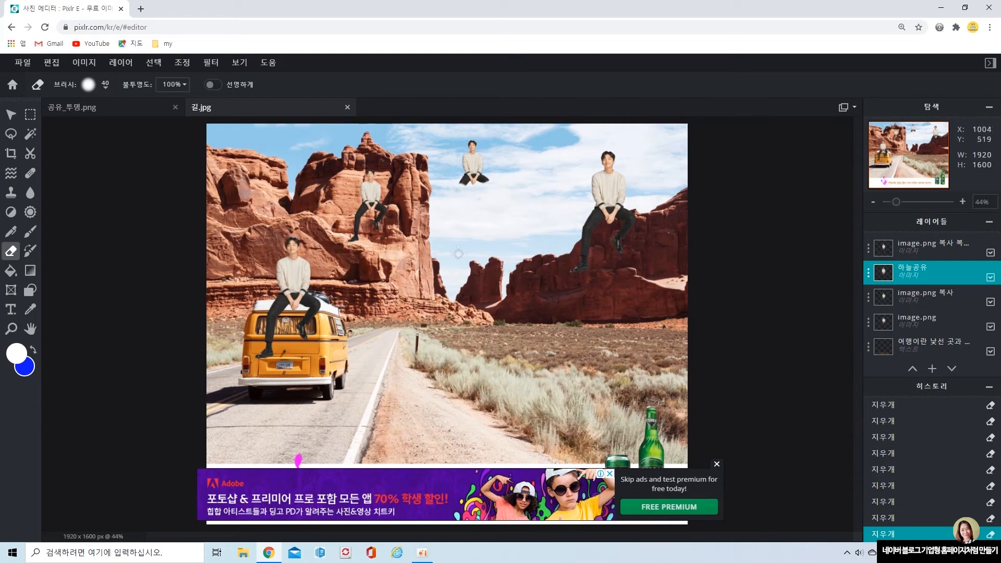
{"action": "left_click", "coordinate": [717, 463]}
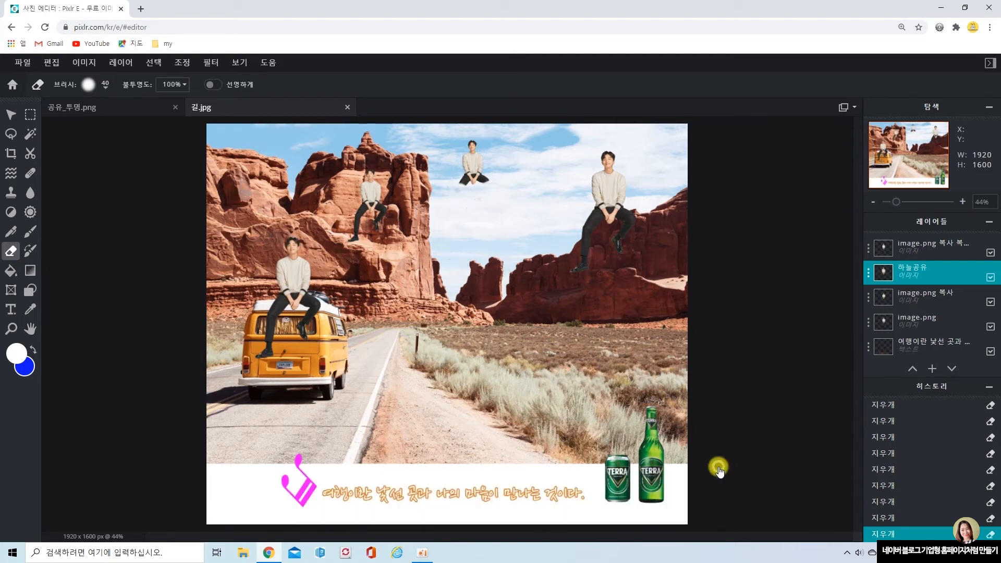
Select the beer frame, locate its layer in the stack, and try the Eraser on it
{"action": "left_click", "coordinate": [10, 114]}
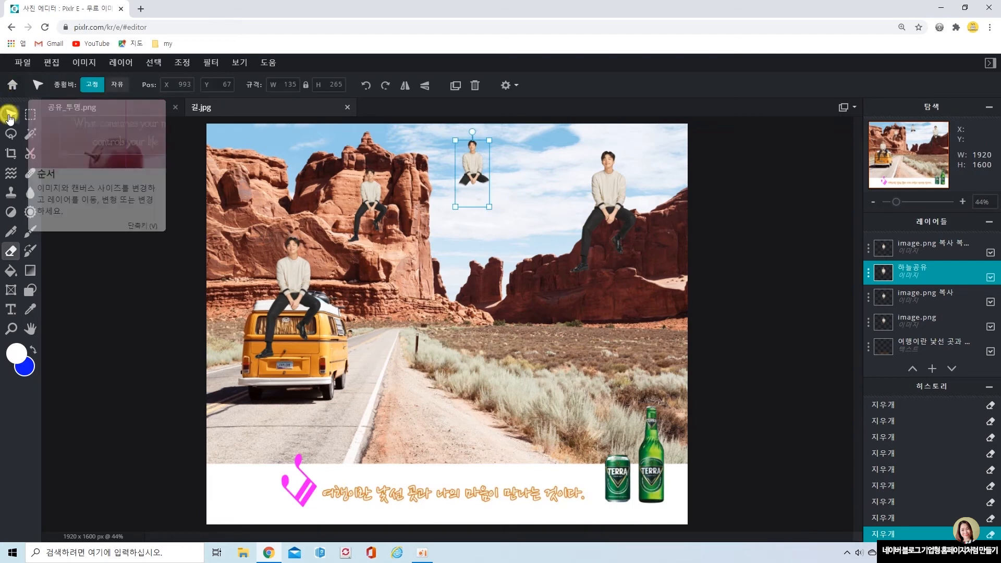
{"action": "left_click", "coordinate": [652, 472]}
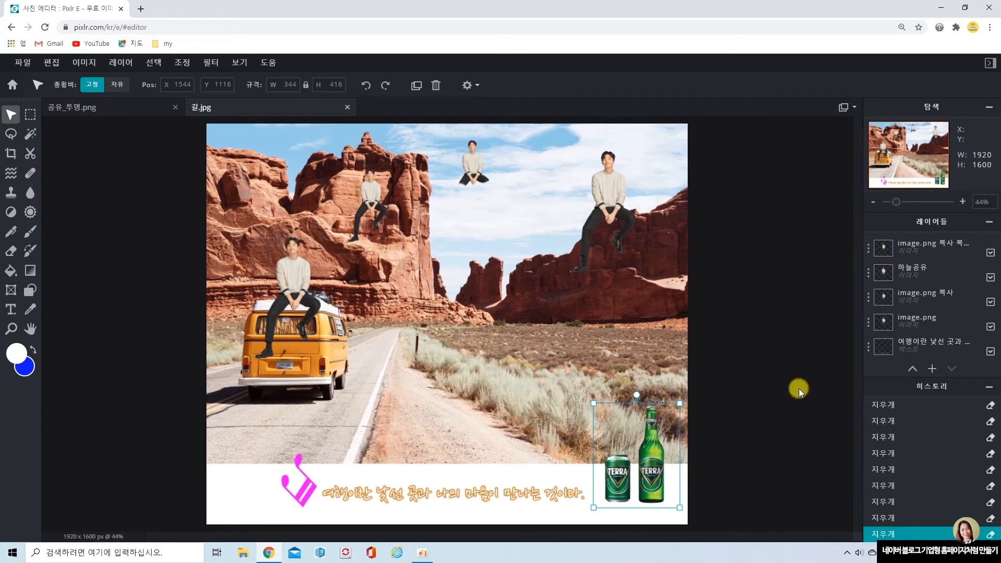
{"action": "scroll", "coordinate": [948, 310], "scroll_direction": "down", "scroll_amount": 3}
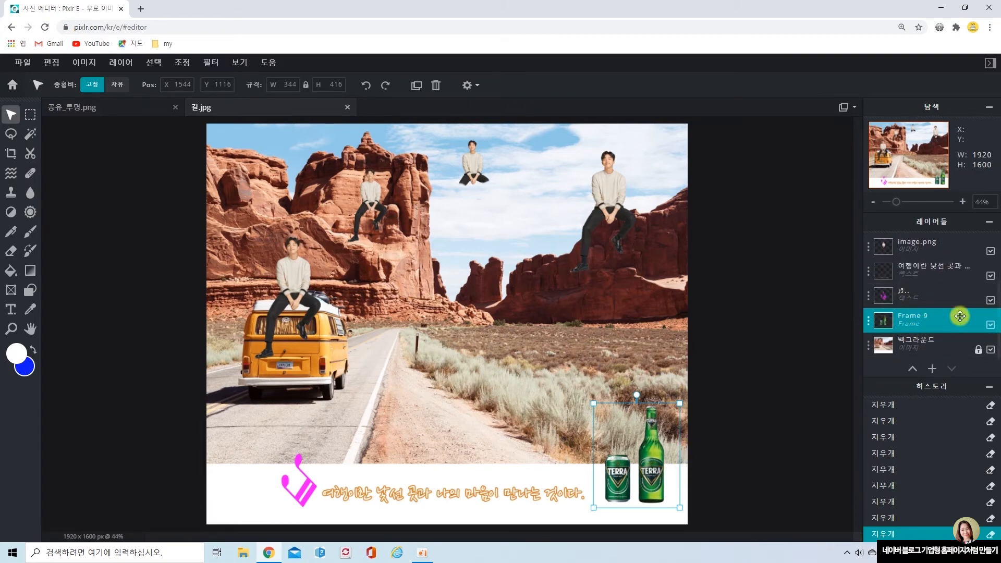
{"action": "scroll", "coordinate": [947, 294], "scroll_direction": "up", "scroll_amount": 2}
{"action": "scroll", "coordinate": [947, 294], "scroll_direction": "down", "scroll_amount": 2}
{"action": "left_click", "coordinate": [10, 251]}
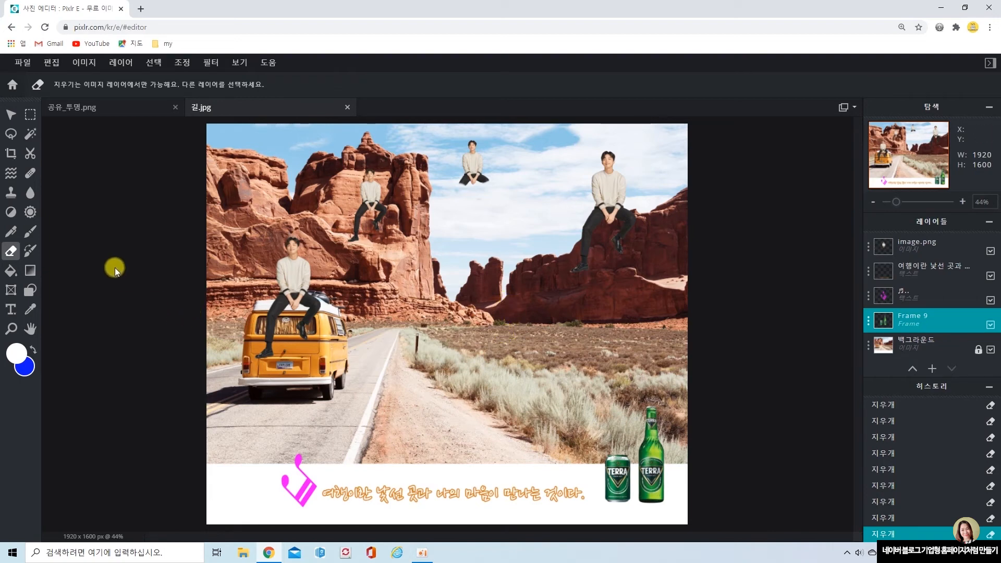
{"action": "left_click", "coordinate": [11, 115]}
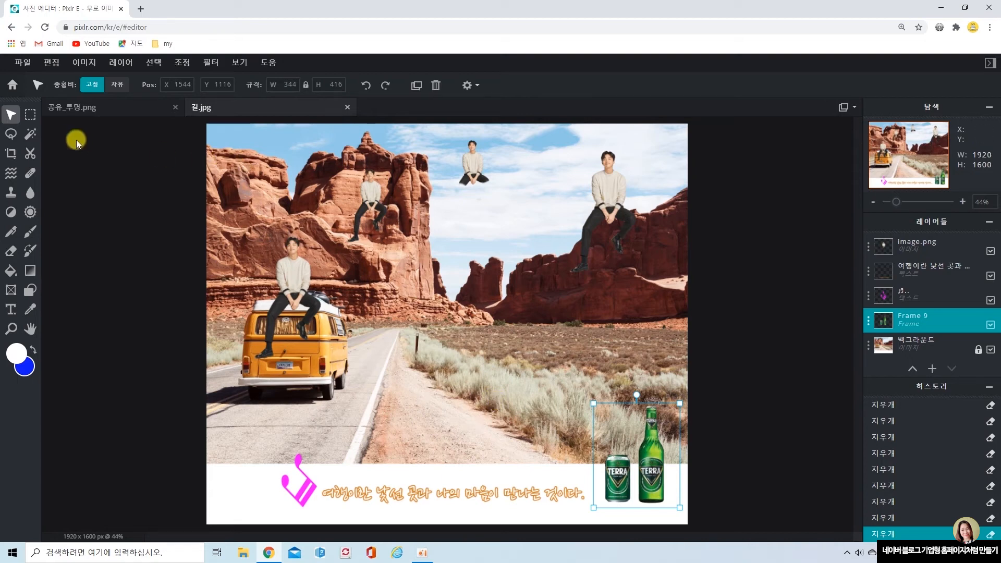
Browse the element library's stickers and open the alpaca adventure collection
{"action": "left_click", "coordinate": [22, 64]}
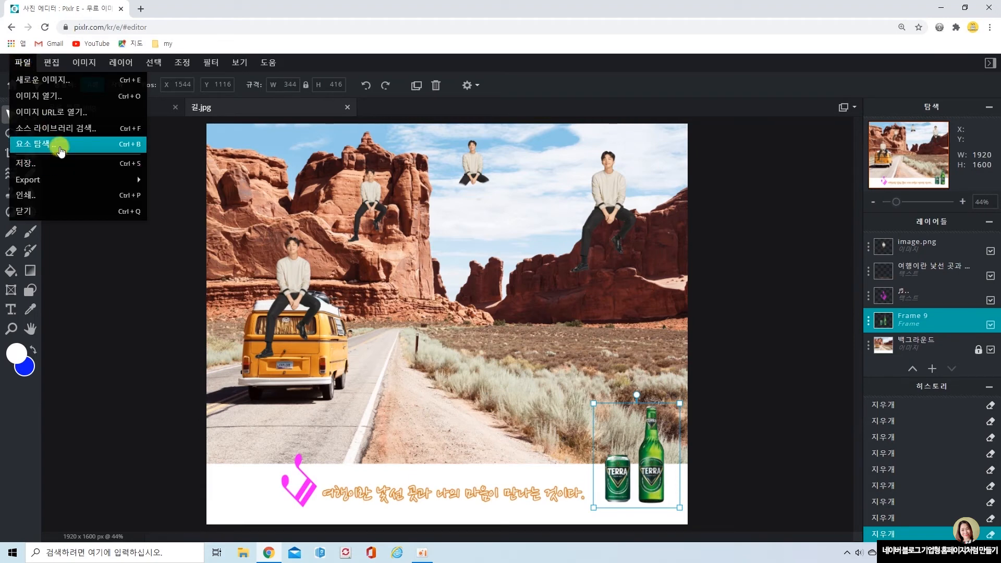
{"action": "left_click", "coordinate": [60, 150]}
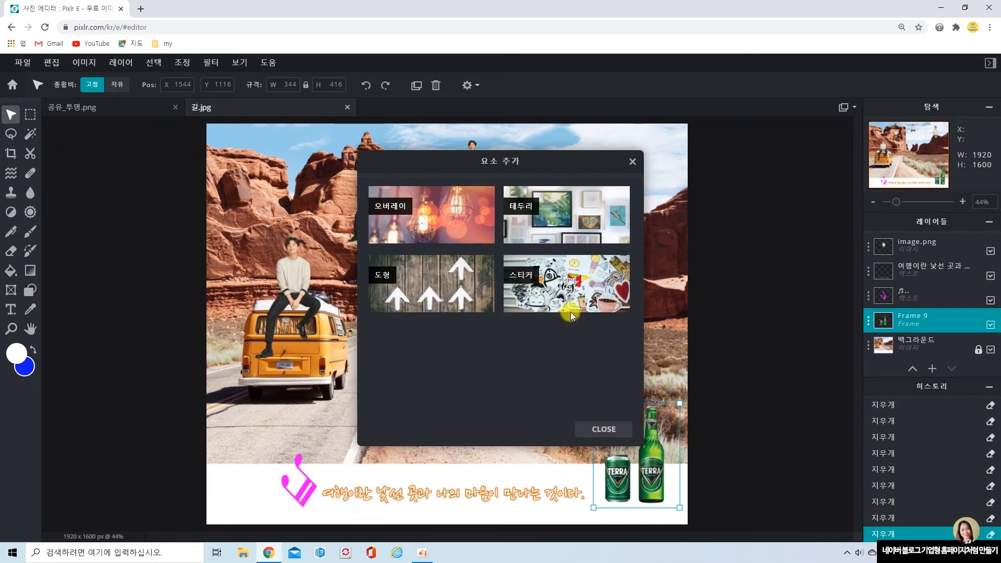
{"action": "left_click", "coordinate": [565, 282]}
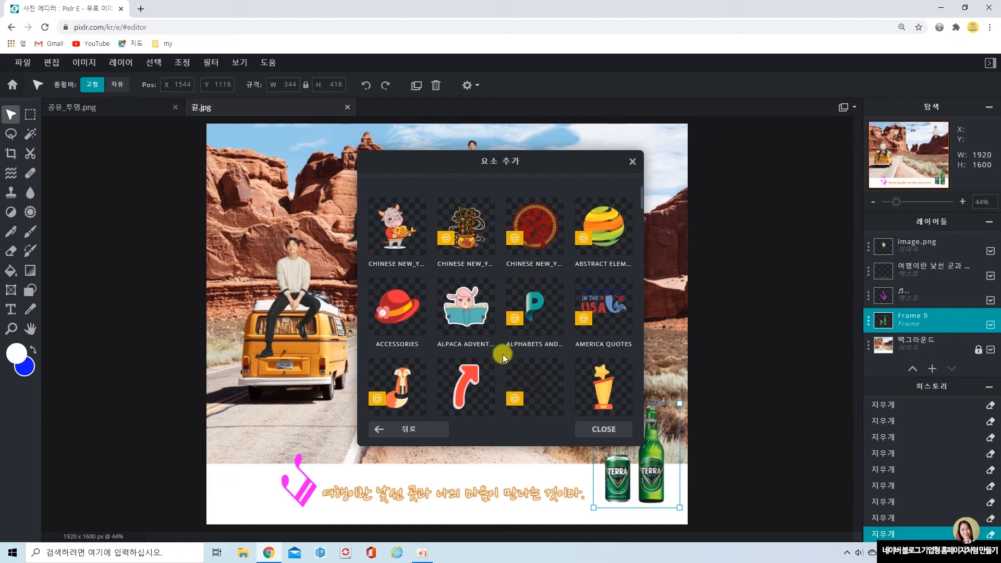
{"action": "left_click", "coordinate": [464, 312]}
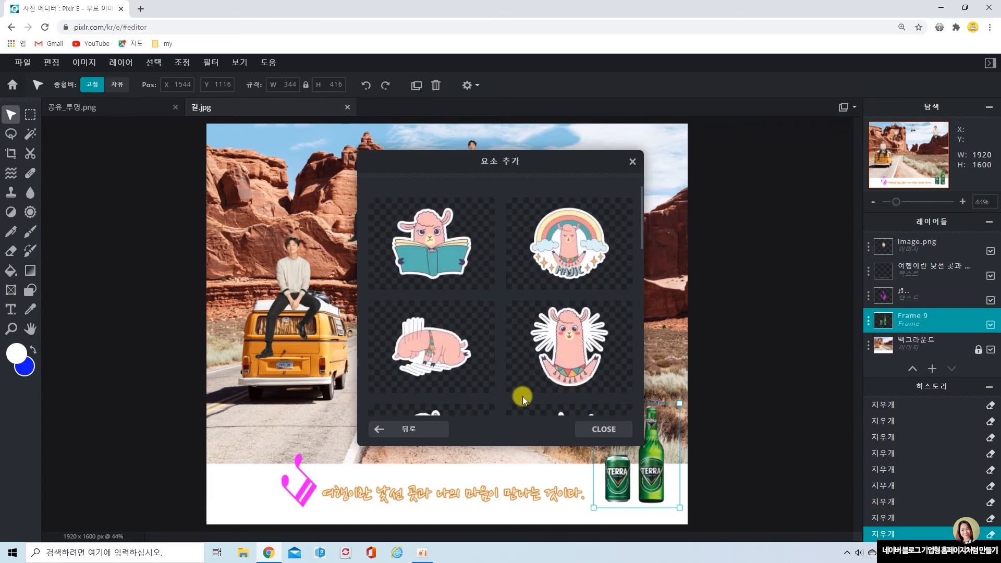
Add the alpaca with sunglasses and the sun with sunglasses stickers to the composition, and close the element library
{"action": "scroll", "coordinate": [523, 396], "scroll_direction": "down", "scroll_amount": 5}
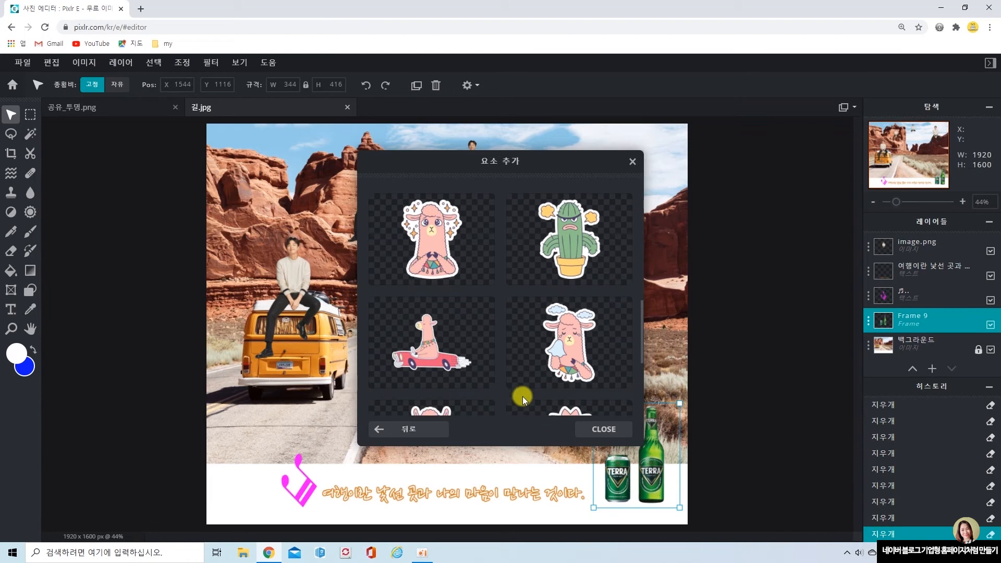
{"action": "scroll", "coordinate": [522, 396], "scroll_direction": "down", "scroll_amount": 5}
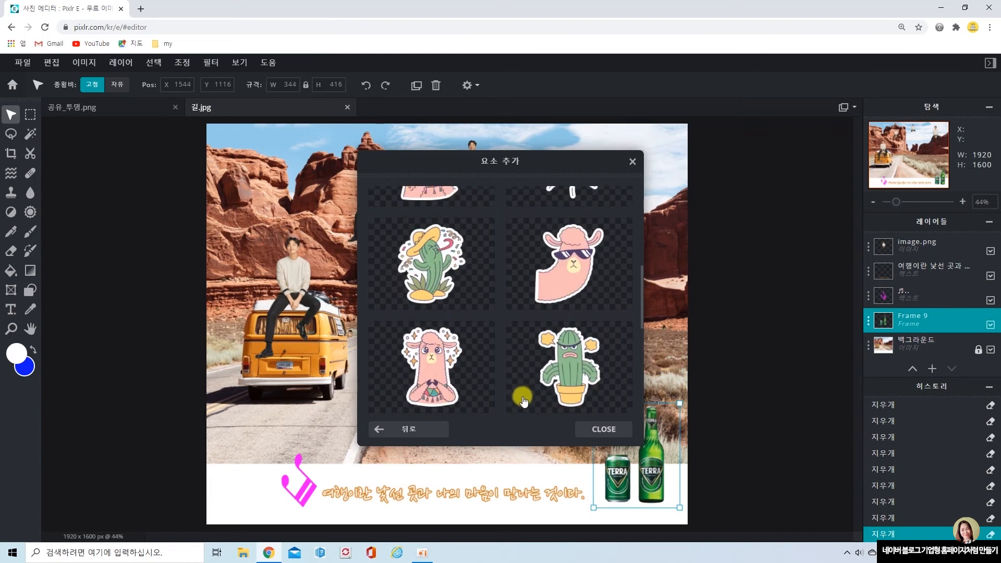
{"action": "scroll", "coordinate": [523, 400], "scroll_direction": "up", "scroll_amount": 1}
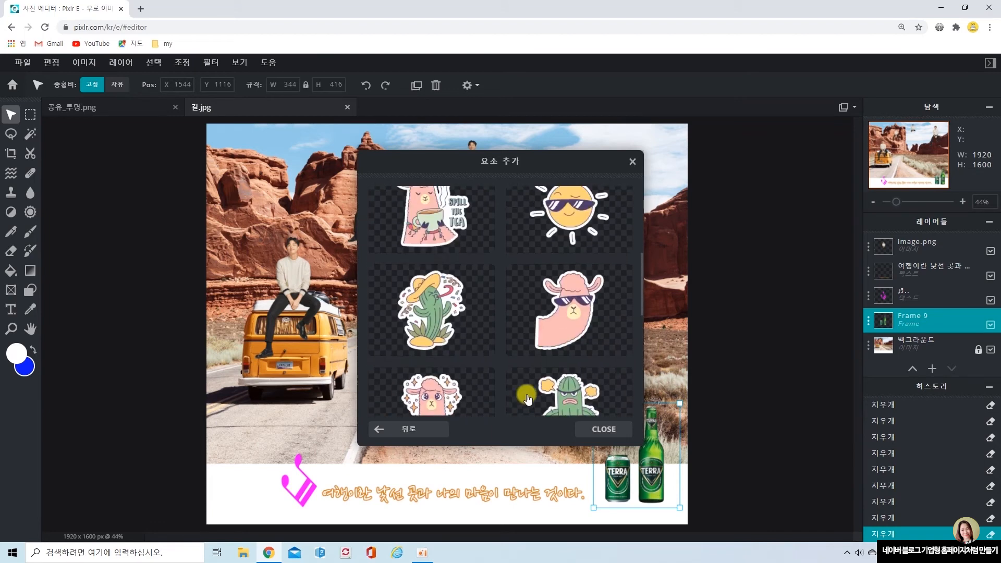
{"action": "left_click", "coordinate": [580, 316]}
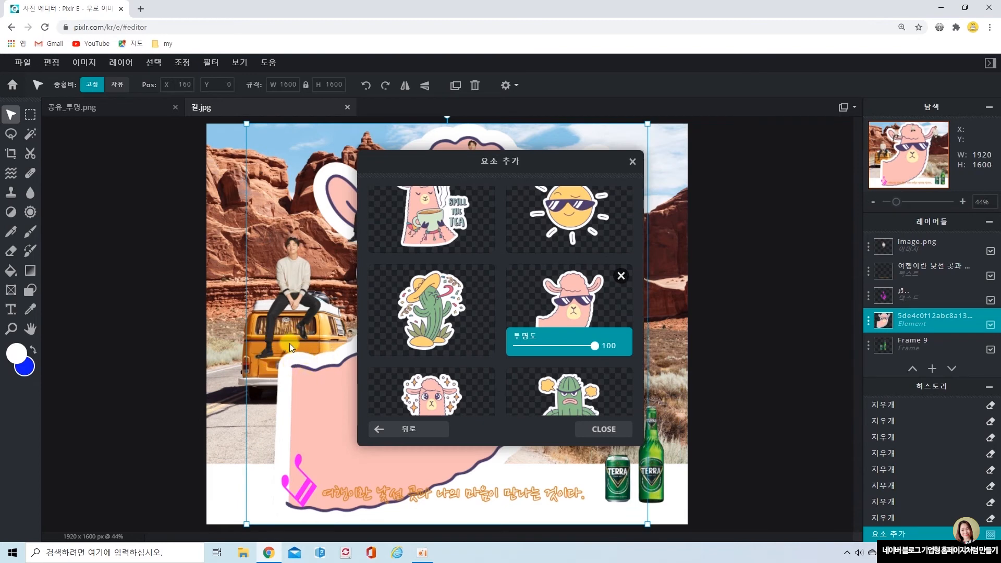
{"action": "left_click", "coordinate": [566, 215]}
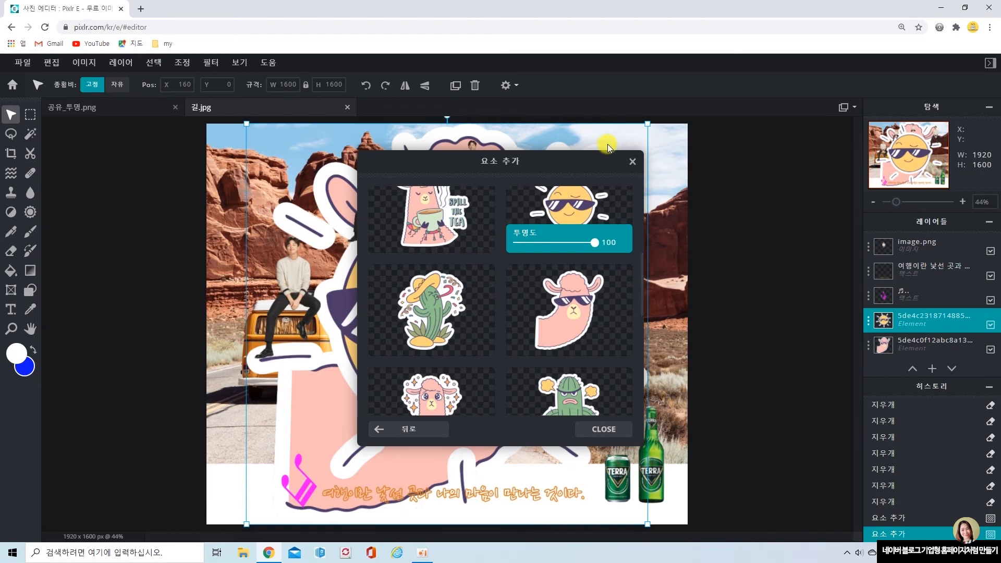
{"action": "left_click", "coordinate": [632, 161]}
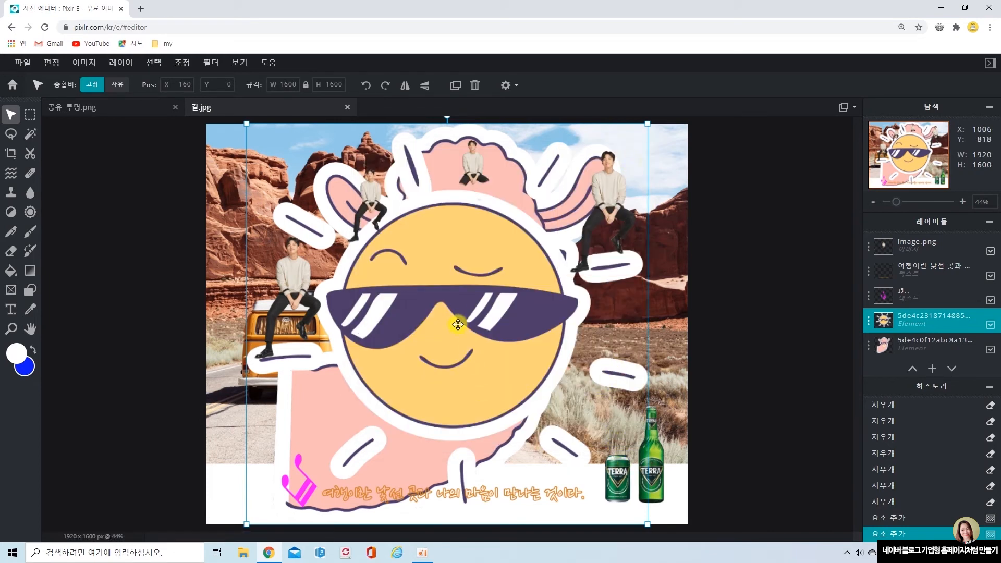
Shrink the sun sticker to about 475 × 475 and move it clear of the alpaca, below the man on the far rocks
{"action": "left_click_drag", "start_coordinate": [248, 125], "coordinate": [529, 405]}
{"action": "left_click_drag", "start_coordinate": [583, 473], "coordinate": [627, 308]}
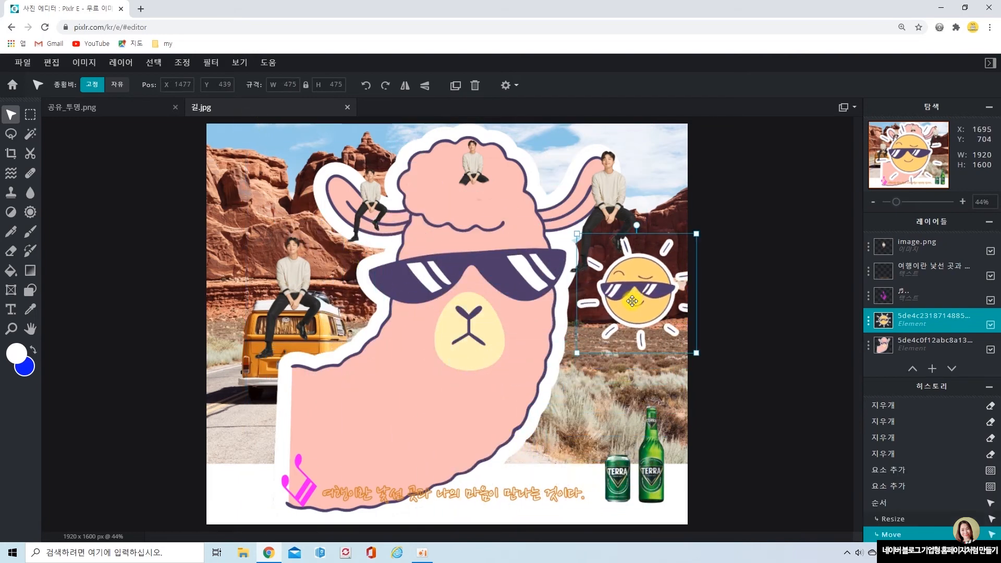
Shrink the alpaca sticker to about 317 × 317 and place it at the image's lower corner, before the music note
{"action": "left_click", "coordinate": [478, 220]}
{"action": "left_click_drag", "start_coordinate": [247, 124], "coordinate": [537, 414]}
{"action": "left_click_drag", "start_coordinate": [592, 485], "coordinate": [266, 471]}
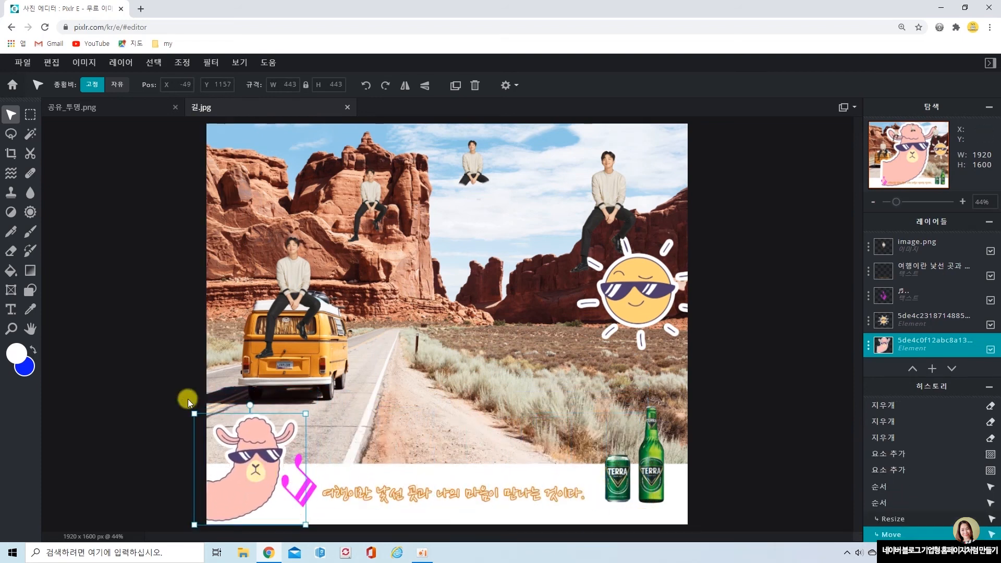
{"action": "left_click_drag", "start_coordinate": [191, 417], "coordinate": [239, 449]}
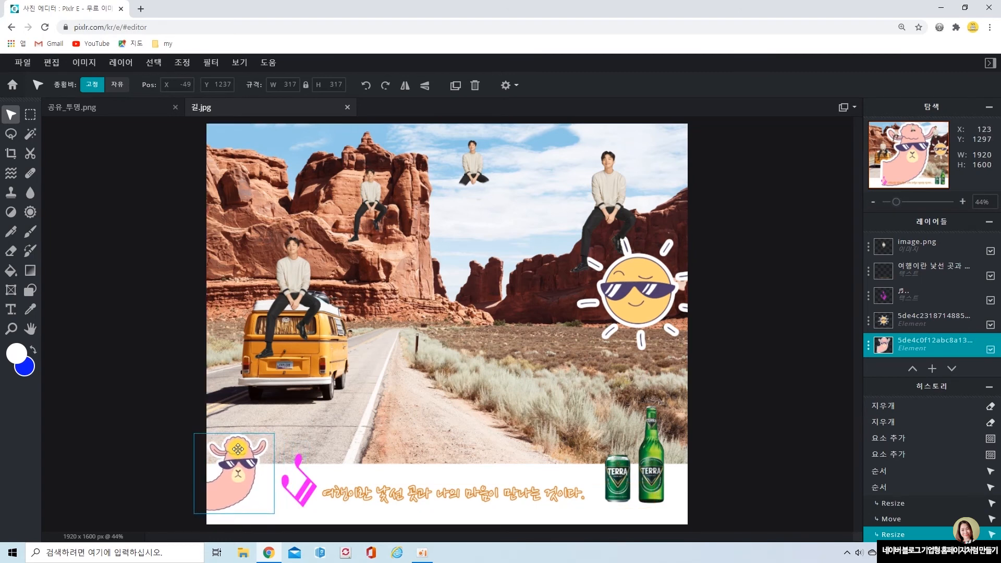
Shrink the sun sticker to 383 × 383 beside the man floating in the sky and layer it behind him
{"action": "left_click_drag", "start_coordinate": [660, 302], "coordinate": [543, 180]}
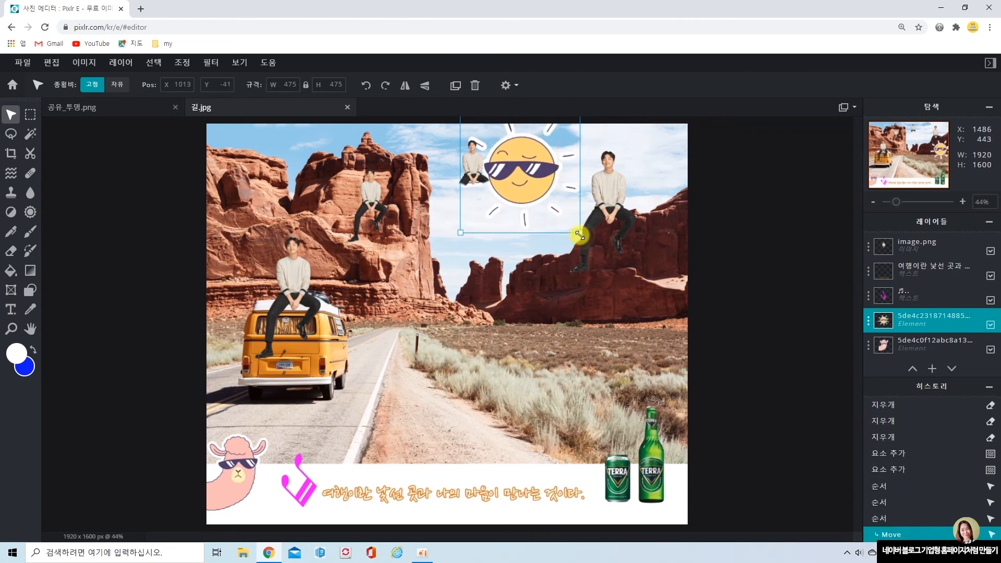
{"action": "left_click_drag", "start_coordinate": [579, 235], "coordinate": [556, 209]}
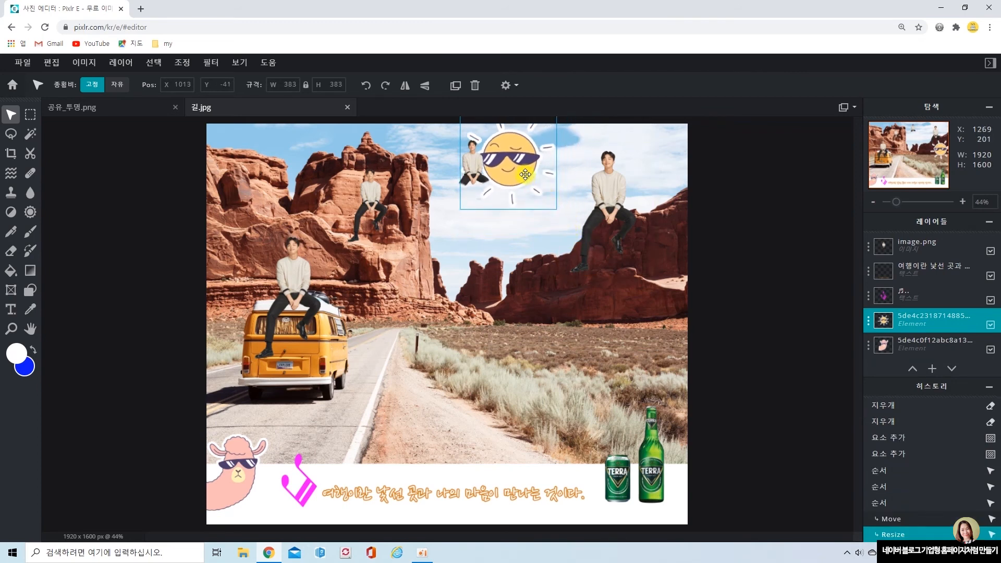
{"action": "mouse_move", "coordinate": [525, 175]}
{"action": "left_mouse_down"}
{"action": "mouse_move", "coordinate": [523, 166]}
{"action": "mouse_move", "coordinate": [522, 175]}
{"action": "left_mouse_up"}
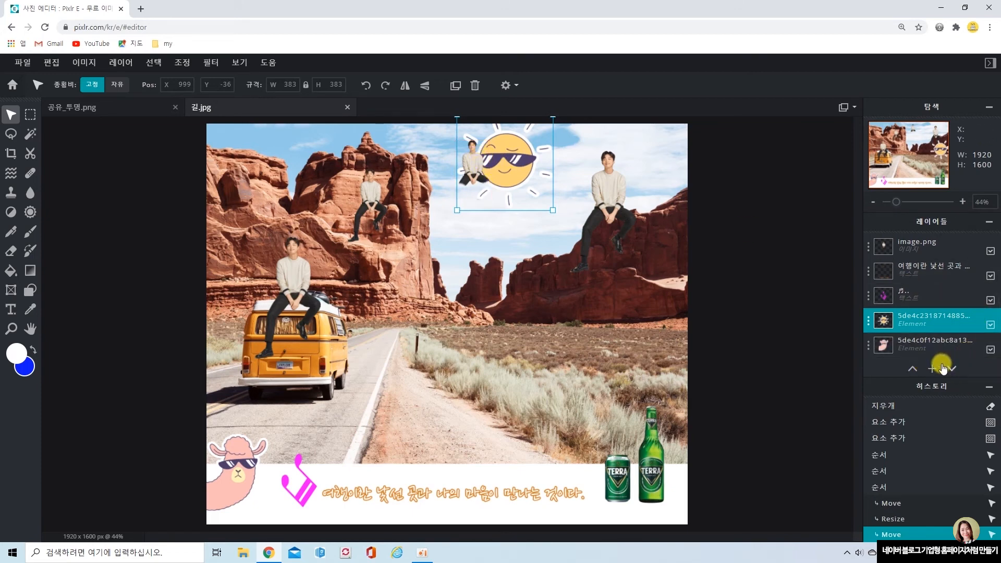
{"action": "left_click_drag", "start_coordinate": [933, 321], "coordinate": [930, 251]}
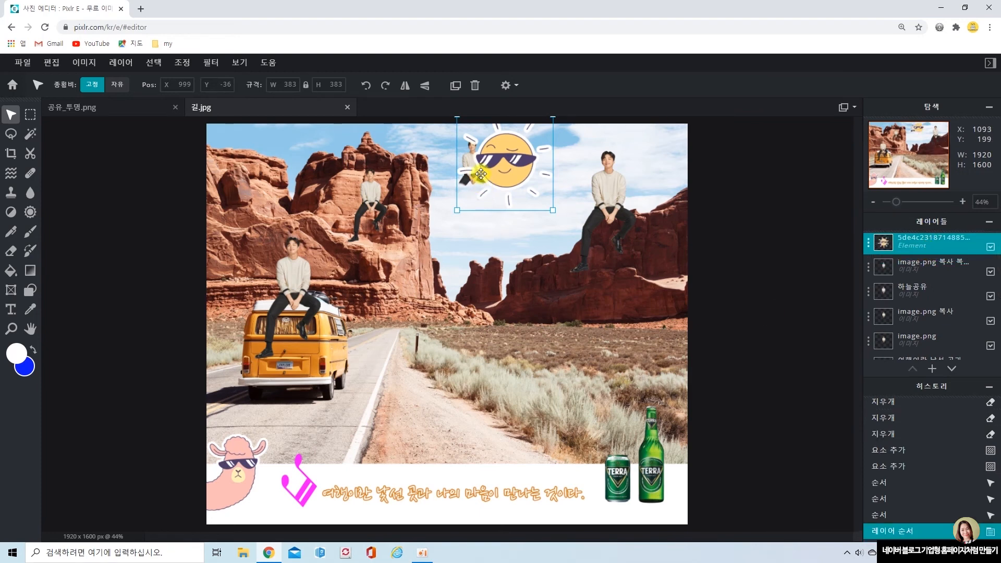
{"action": "left_click_drag", "start_coordinate": [939, 245], "coordinate": [934, 319]}
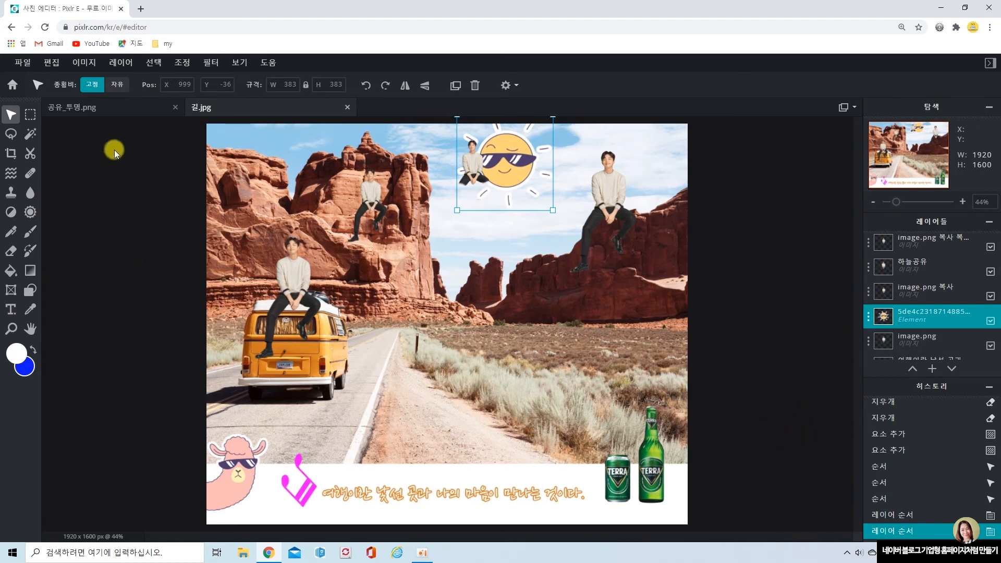
Browse the element library's borders and look through the floral frame collection
{"action": "left_click", "coordinate": [32, 71]}
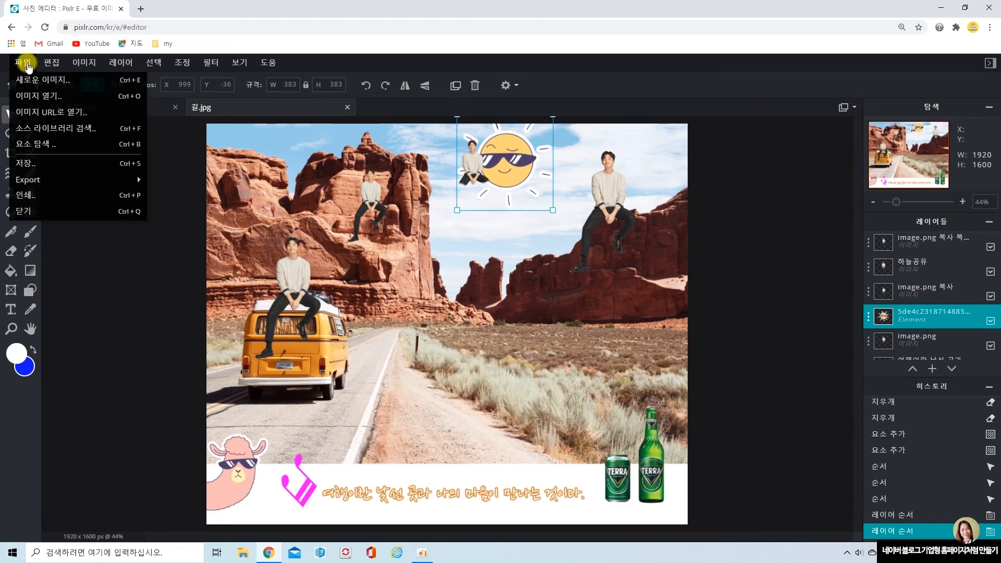
{"action": "left_click", "coordinate": [42, 148]}
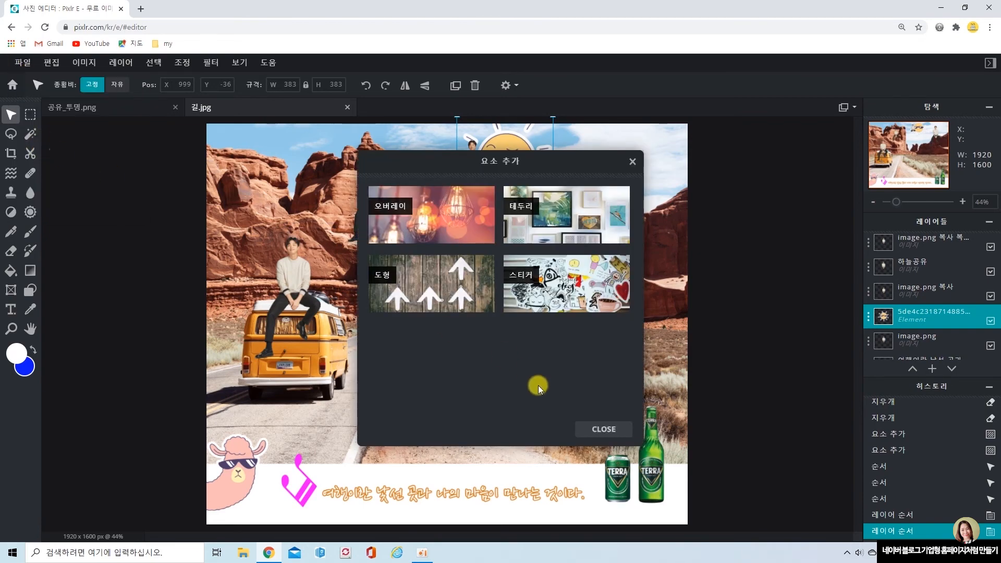
{"action": "left_click", "coordinate": [576, 204]}
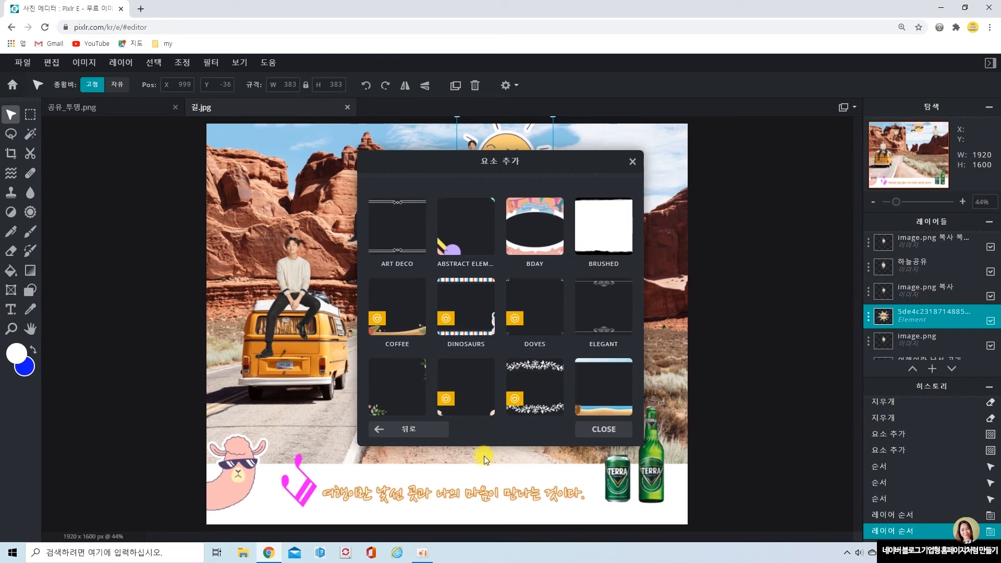
{"action": "left_click", "coordinate": [403, 398]}
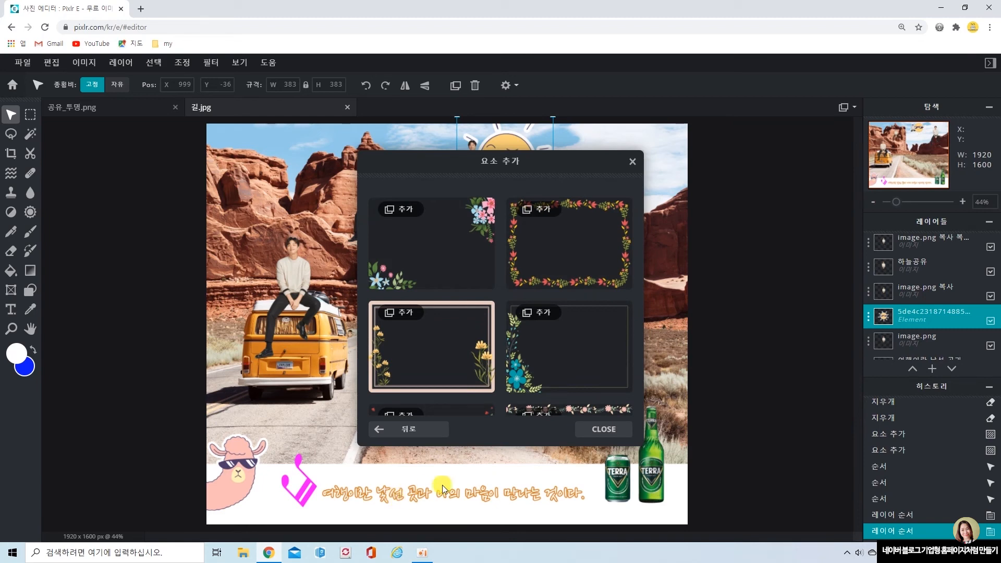
{"action": "scroll", "coordinate": [458, 358], "scroll_direction": "down", "scroll_amount": 2}
{"action": "scroll", "coordinate": [458, 358], "scroll_direction": "down", "scroll_amount": 2}
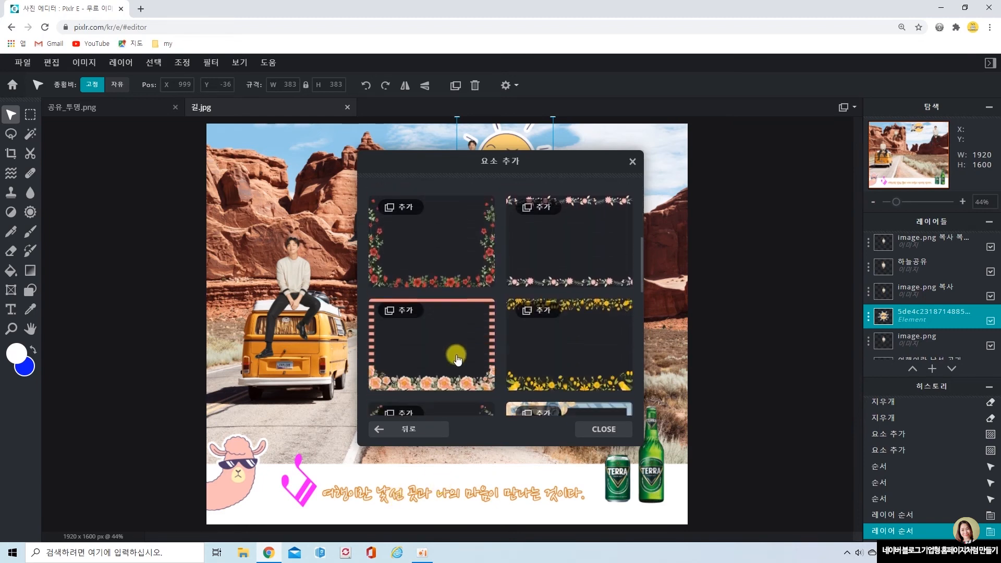
{"action": "scroll", "coordinate": [458, 359], "scroll_direction": "down", "scroll_amount": 2}
{"action": "scroll", "coordinate": [457, 359], "scroll_direction": "down", "scroll_amount": 2}
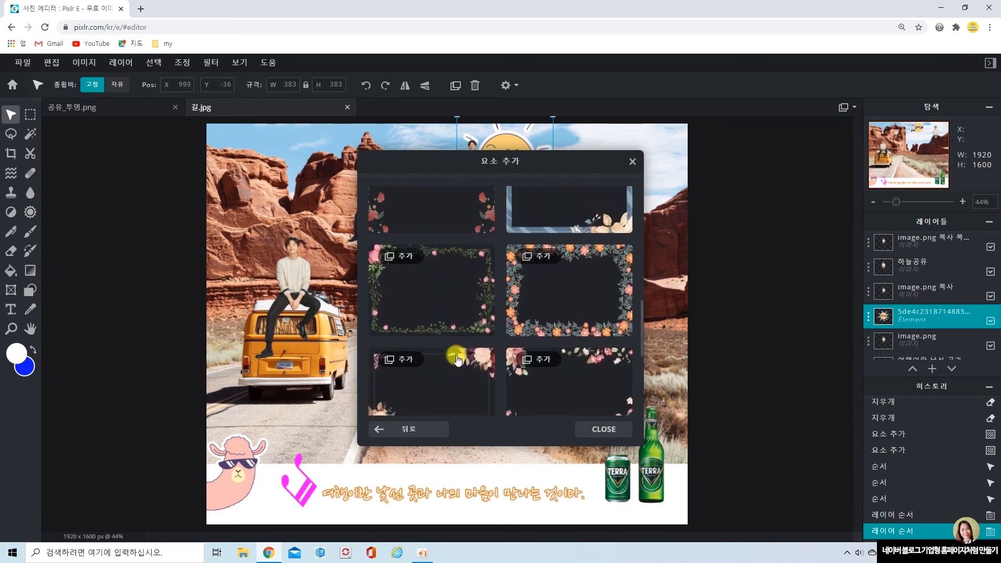
{"action": "scroll", "coordinate": [457, 359], "scroll_direction": "up", "scroll_amount": 8}
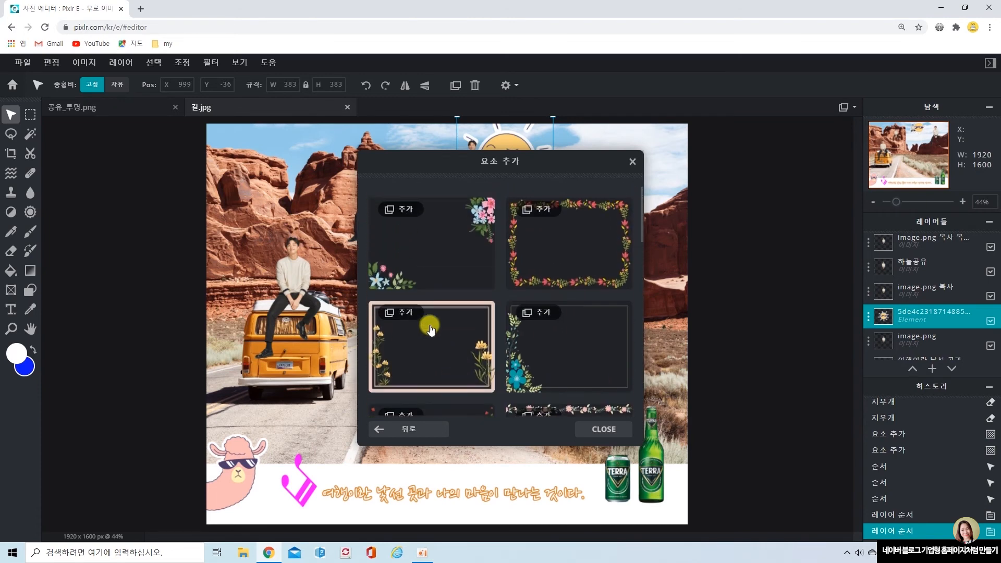
Try the pink and blue corner-flower border on the composition and delete it
{"action": "left_click", "coordinate": [452, 245]}
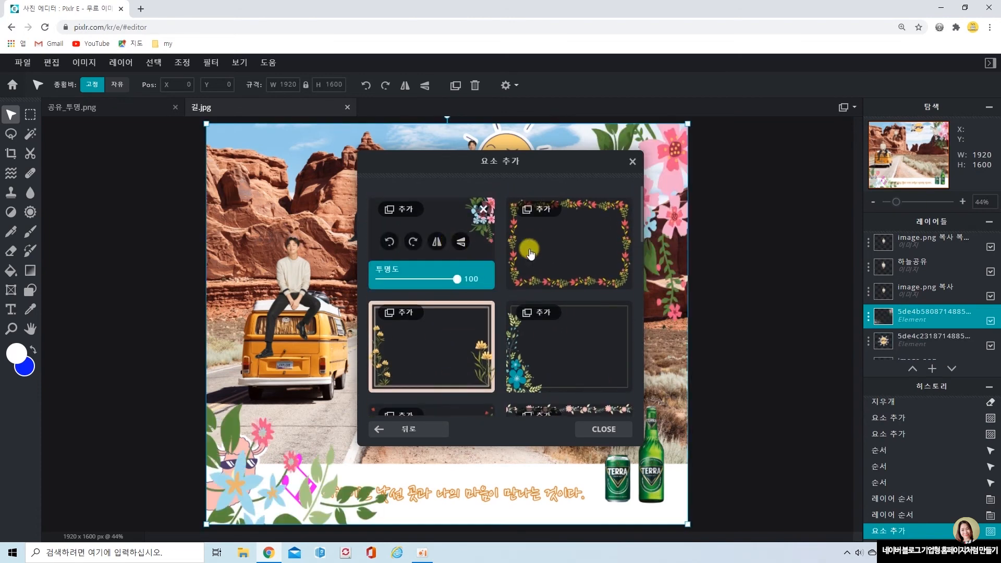
{"action": "left_click", "coordinate": [633, 161]}
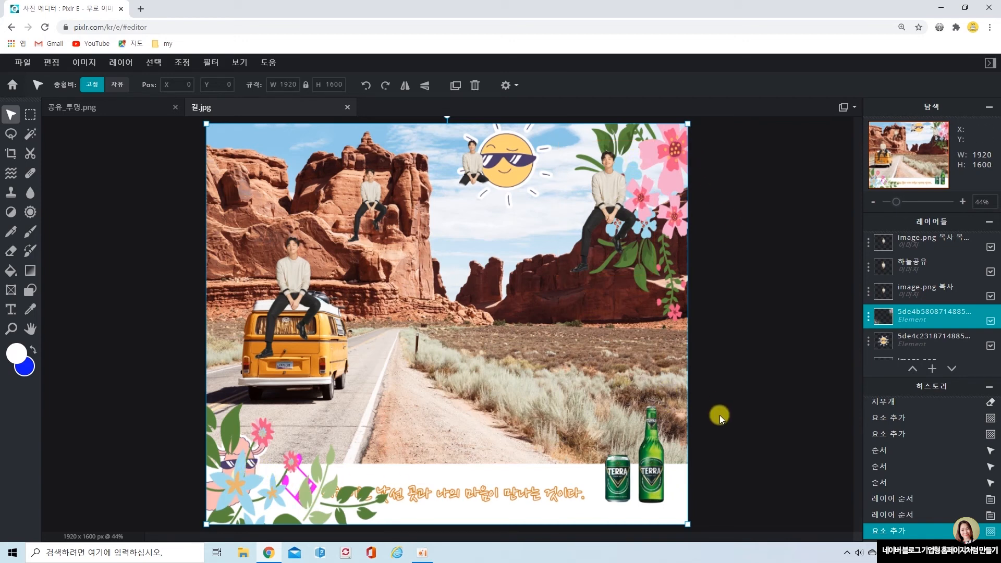
{"action": "key", "text": "Delete"}
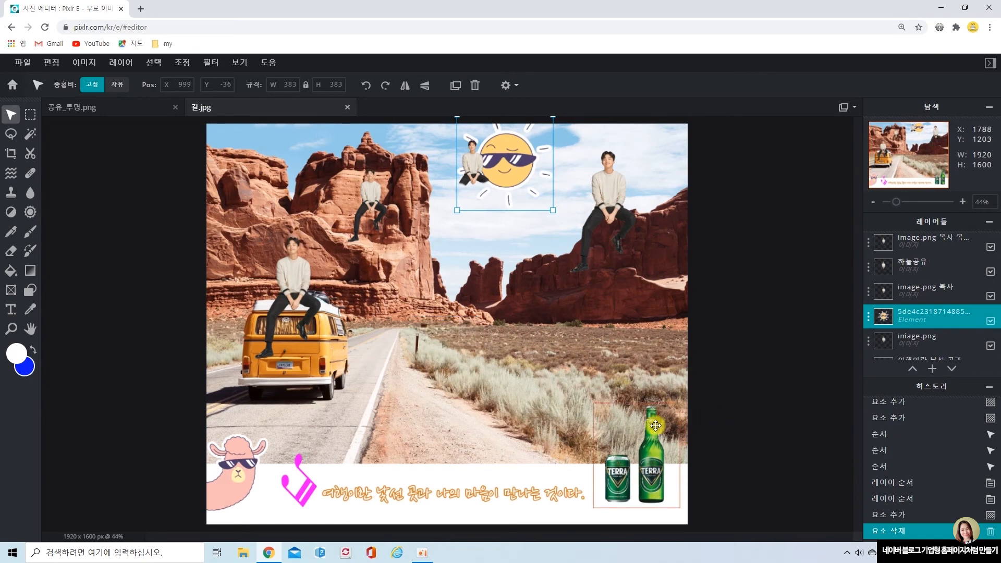
Add the first orange texture from the element library's Aurantiacus overlay collection to the composition
{"action": "left_click", "coordinate": [25, 67]}
{"action": "left_click", "coordinate": [24, 143]}
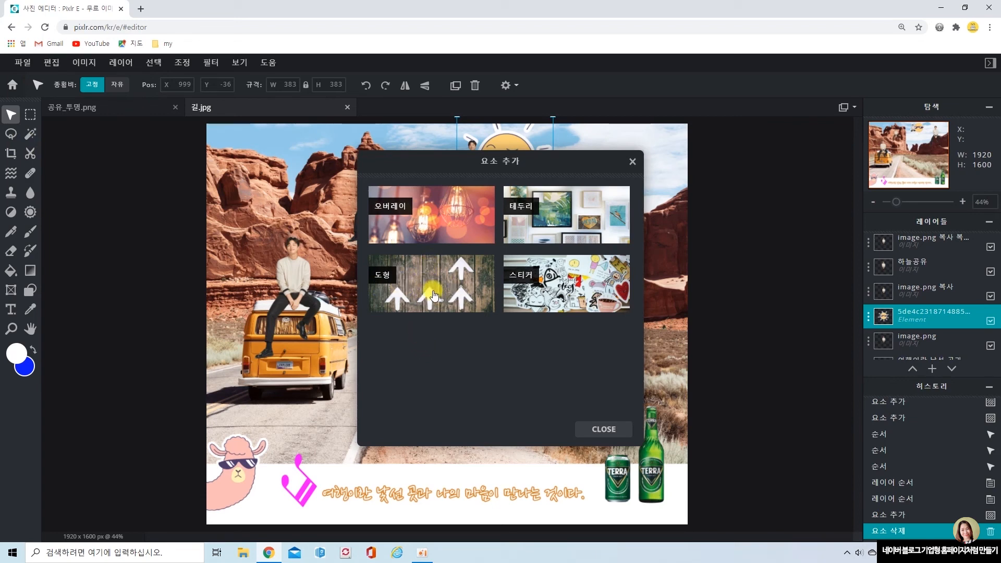
{"action": "left_click", "coordinate": [436, 208]}
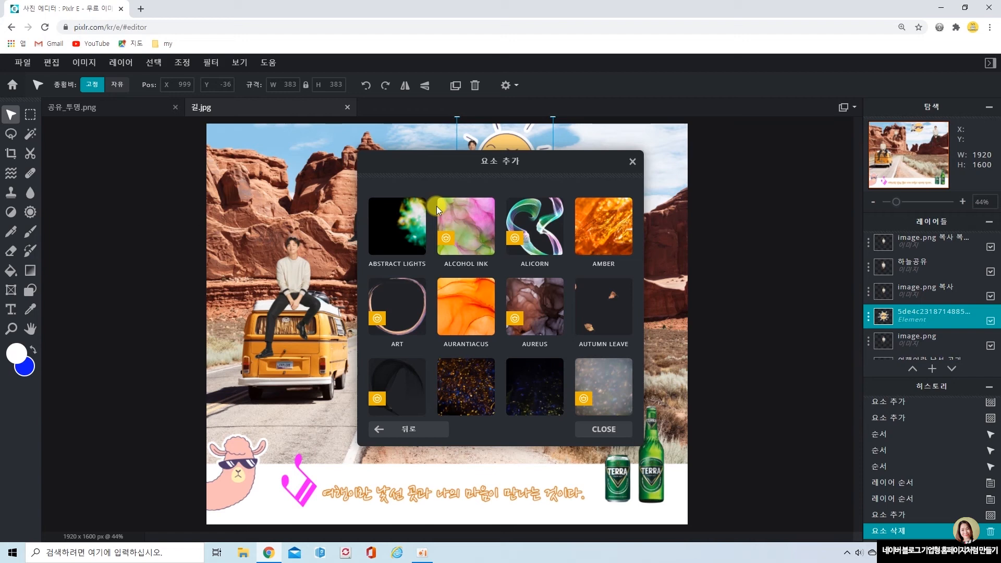
{"action": "left_click", "coordinate": [477, 302]}
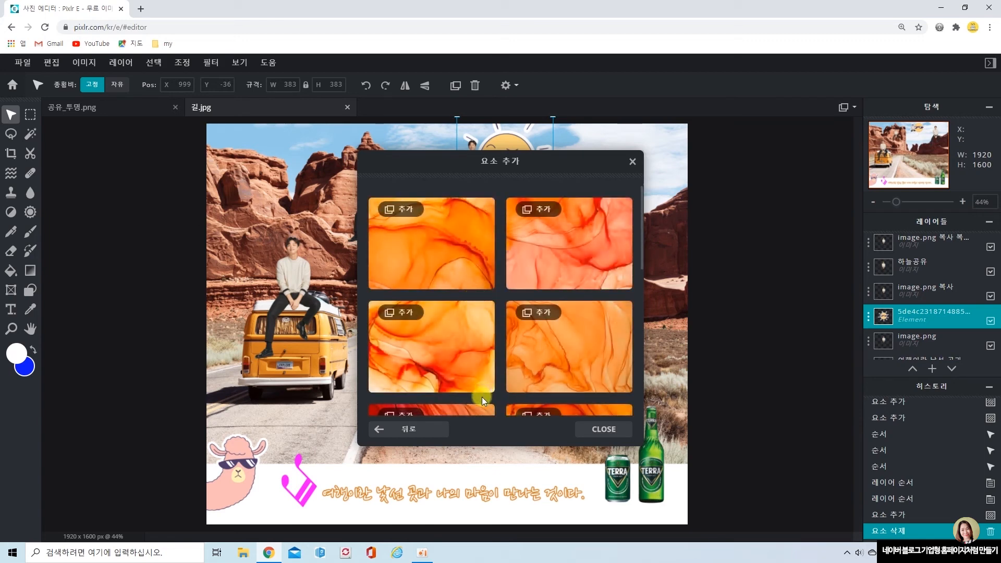
{"action": "left_click", "coordinate": [452, 266]}
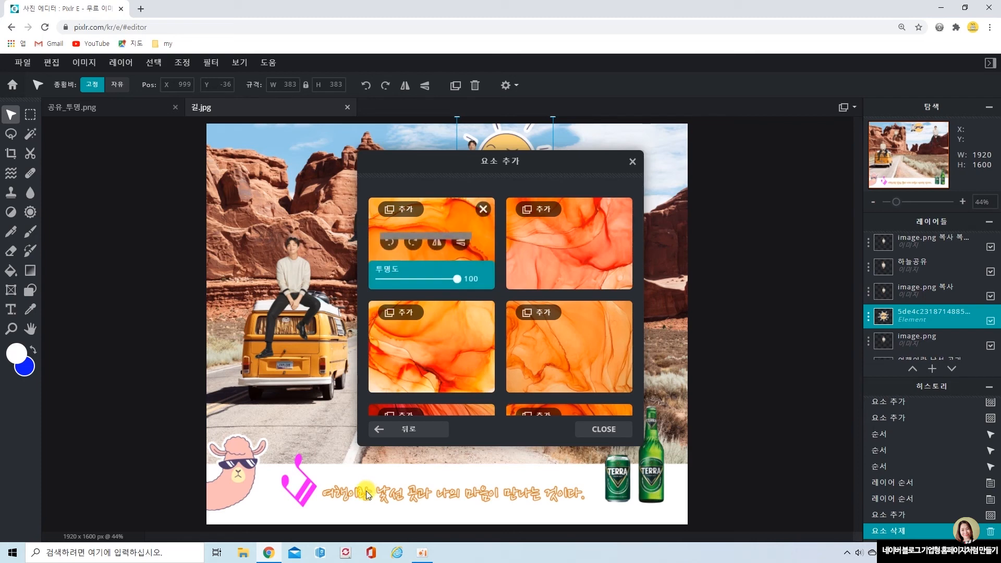
{"action": "left_click", "coordinate": [633, 162]}
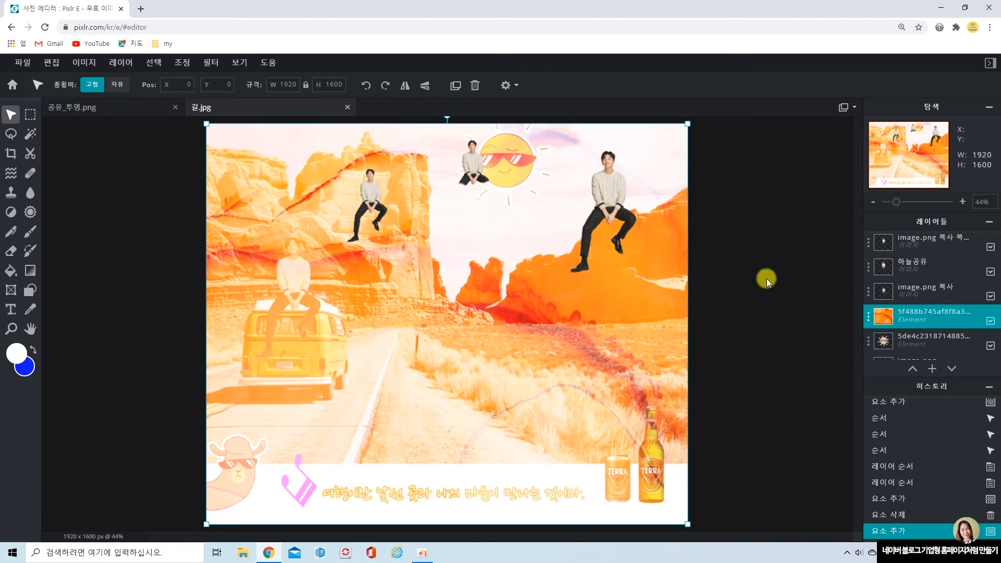
Move the orange overlay layer below the stickers, caption, men and beer frame, directly above the background
{"action": "left_click_drag", "start_coordinate": [952, 324], "coordinate": [950, 364]}
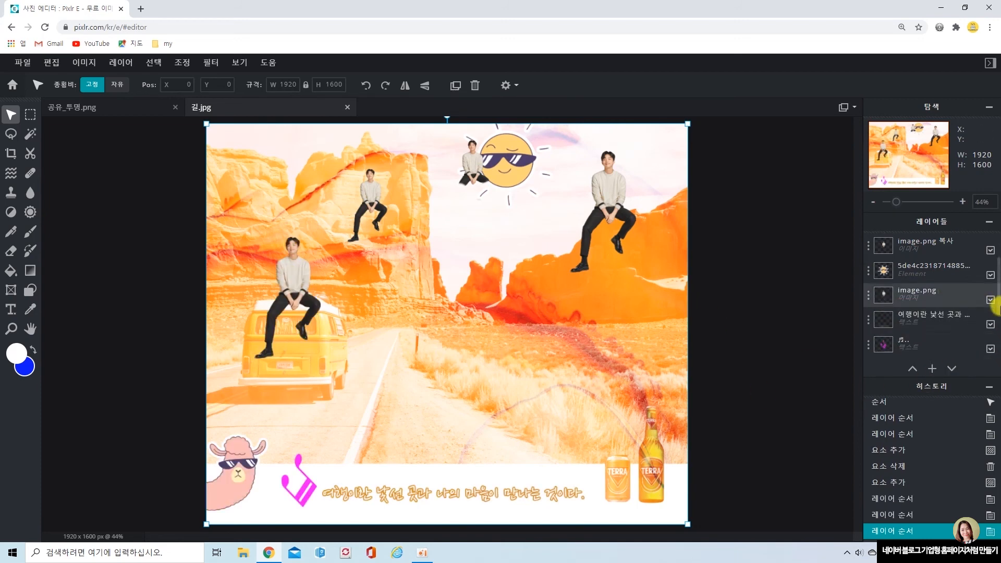
{"action": "left_click_drag", "start_coordinate": [952, 295], "coordinate": [954, 348]}
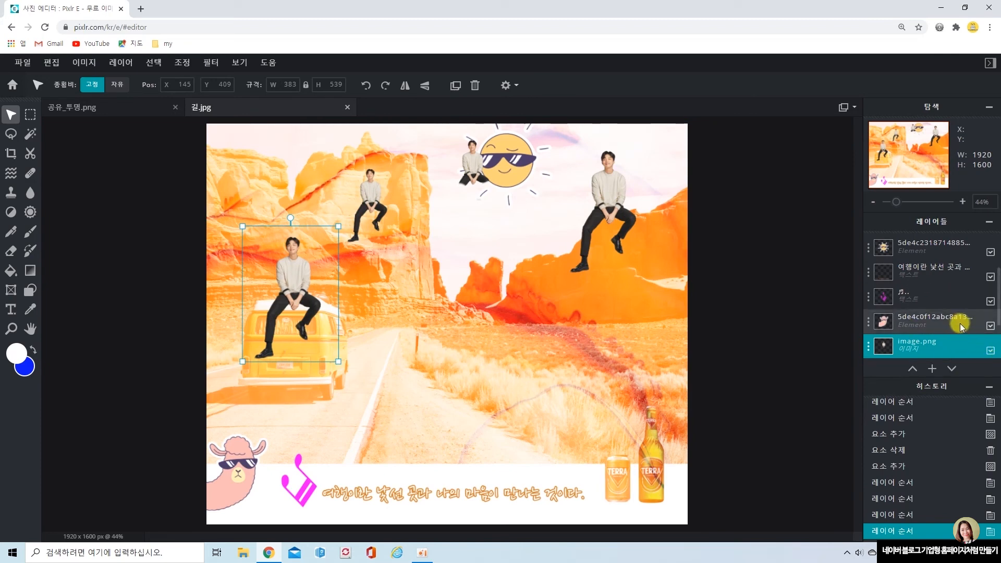
{"action": "scroll", "coordinate": [993, 319], "scroll_direction": "down", "scroll_amount": 2}
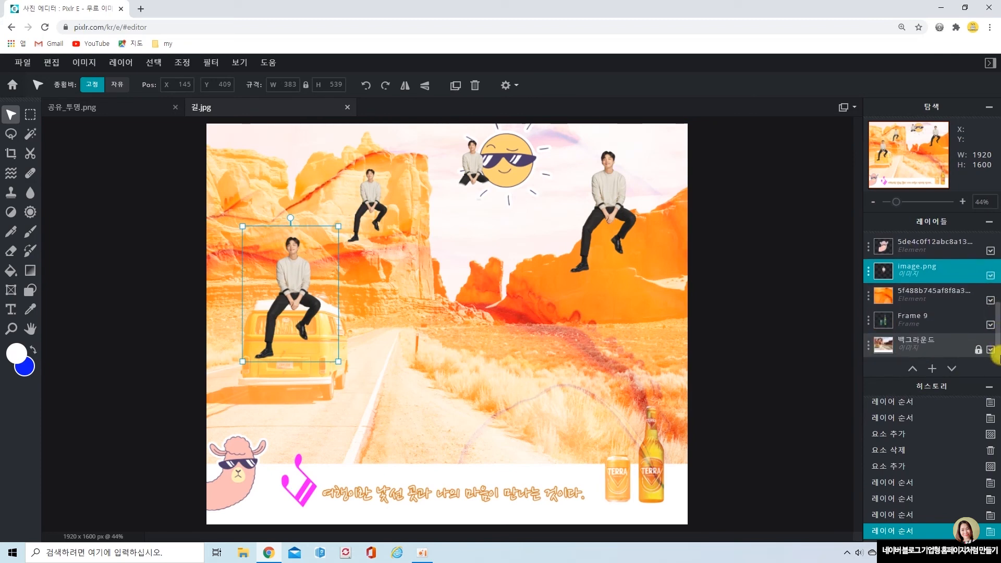
{"action": "left_click", "coordinate": [941, 300]}
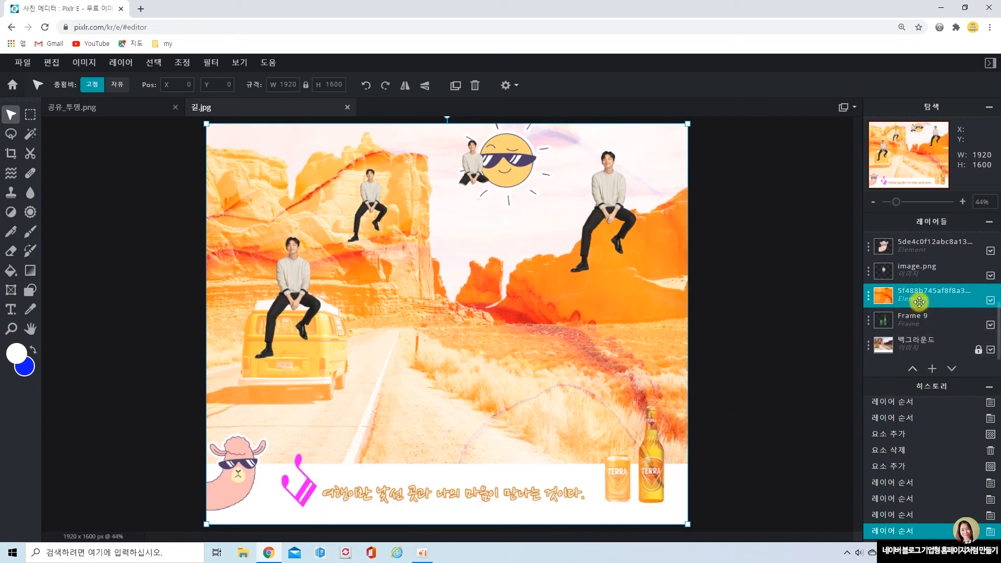
{"action": "left_click_drag", "start_coordinate": [936, 301], "coordinate": [934, 326]}
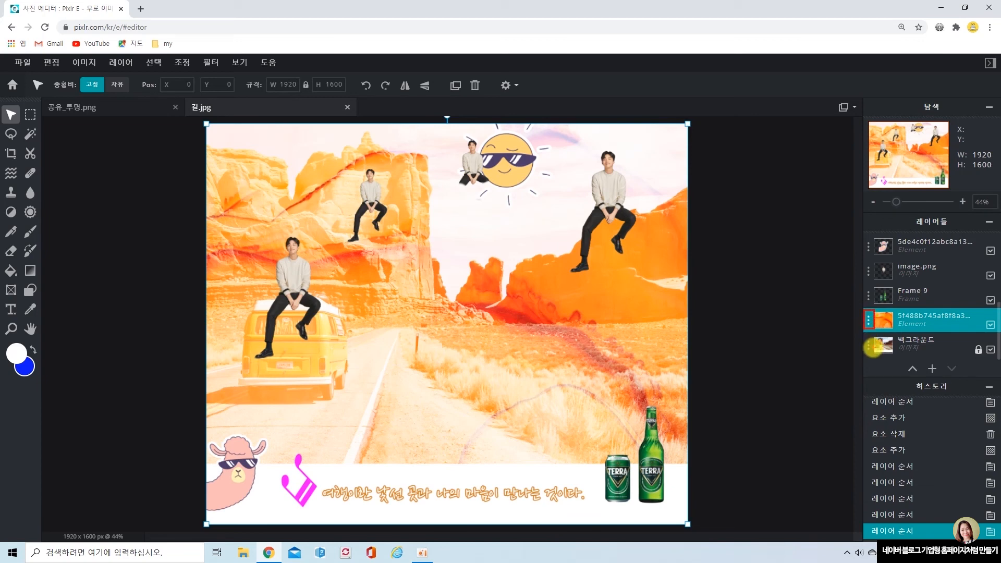
Try the 곱하기 (Multiply) blend mode on the orange overlay layer and switch it to 오버레이 (Overlay)
{"action": "left_click", "coordinate": [876, 317]}
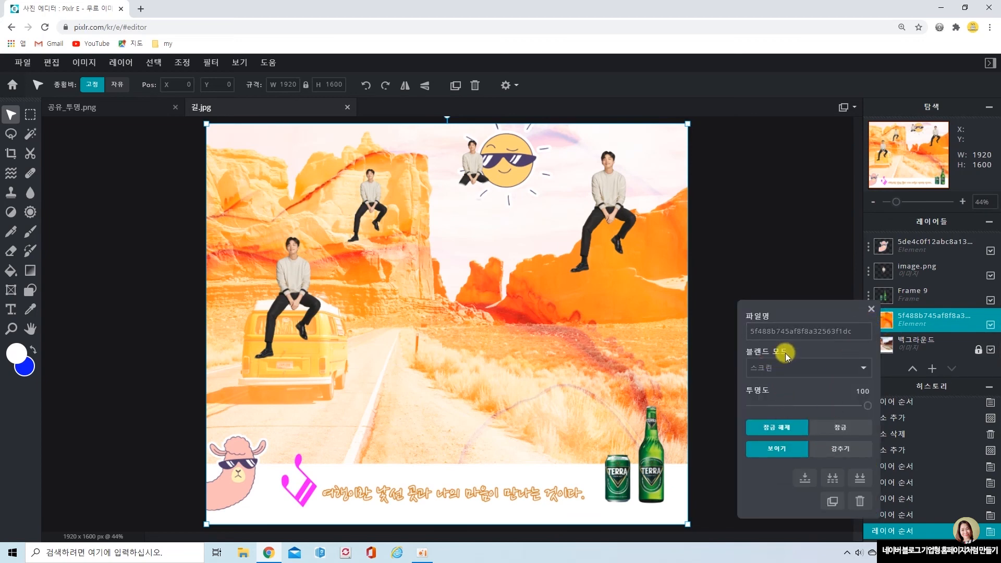
{"action": "left_click_drag", "start_coordinate": [741, 342], "coordinate": [873, 388]}
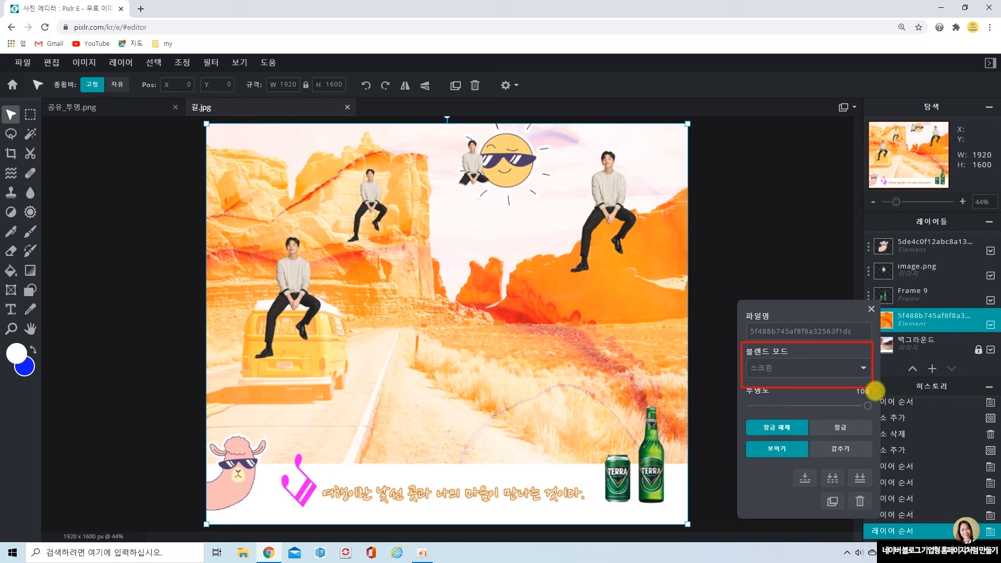
{"action": "left_click", "coordinate": [863, 369]}
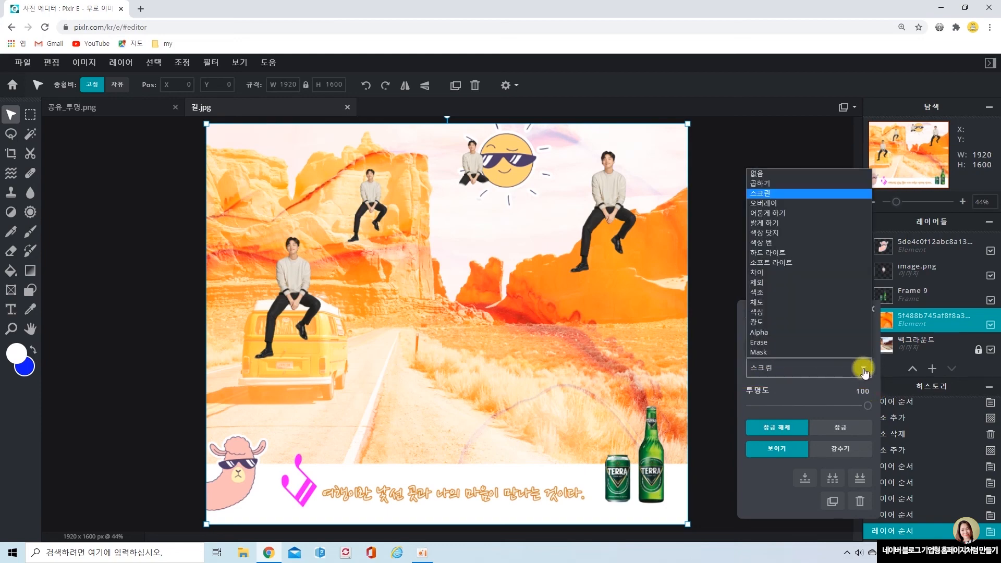
{"action": "left_click", "coordinate": [777, 184]}
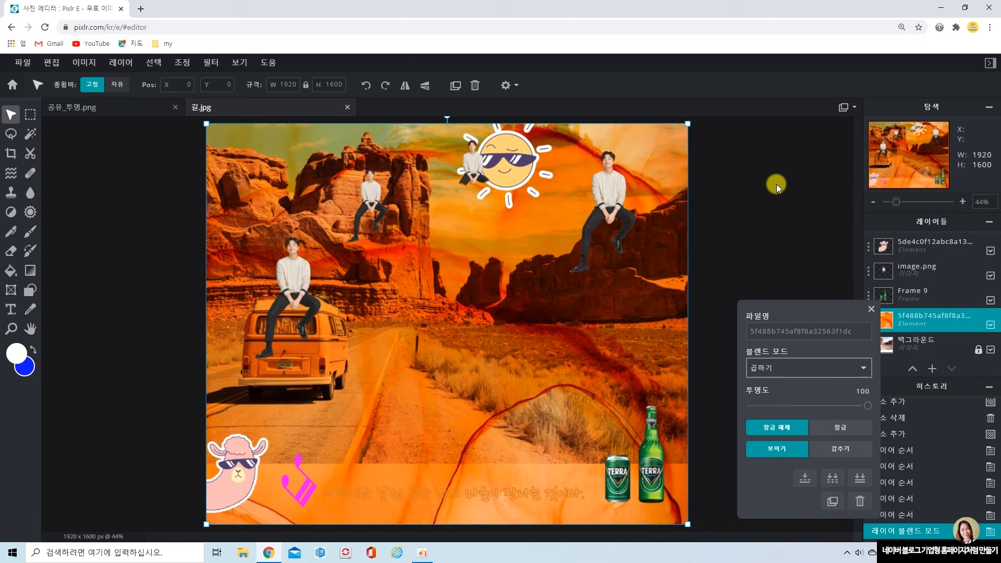
{"action": "left_click", "coordinate": [857, 368]}
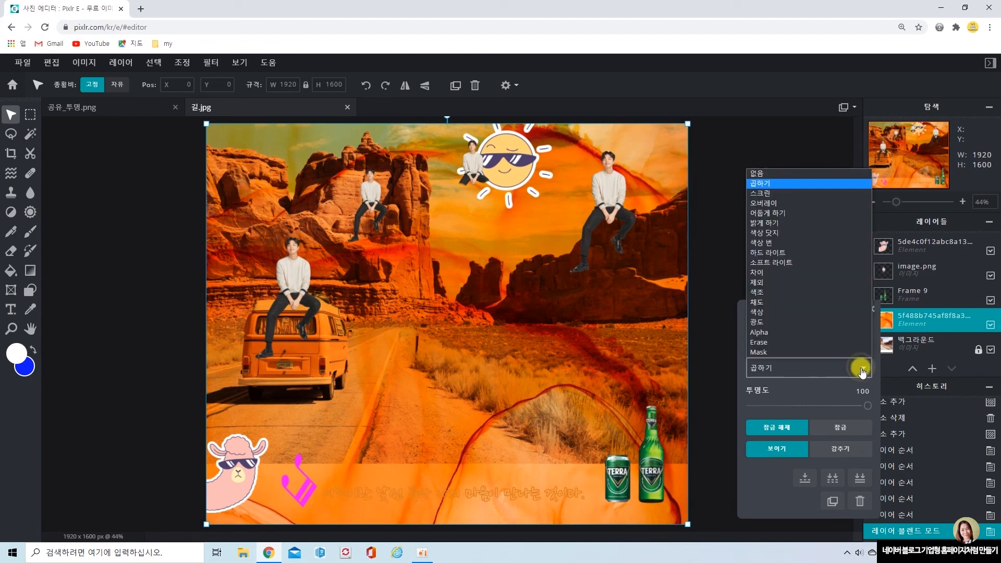
{"action": "left_click", "coordinate": [813, 206]}
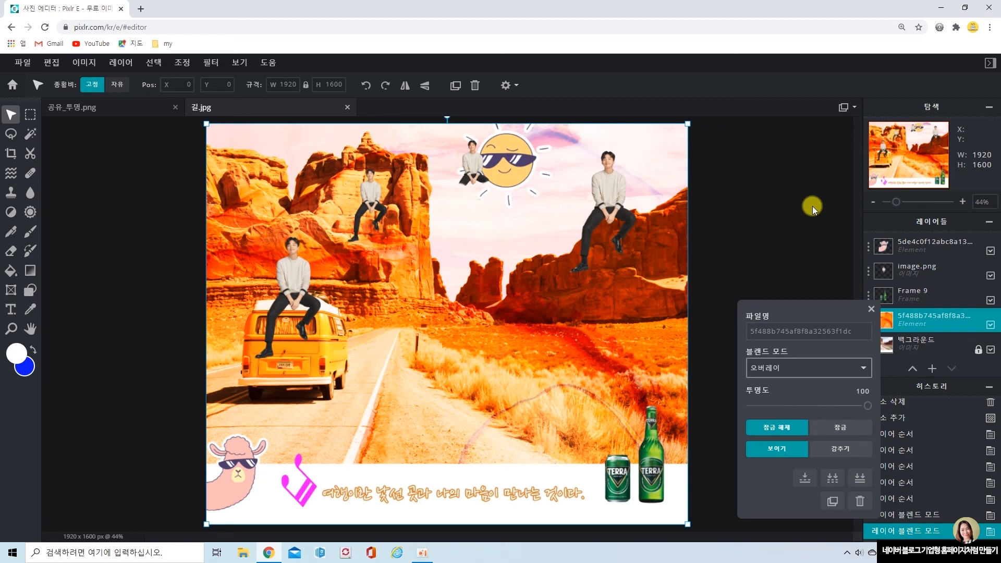
{"action": "left_click", "coordinate": [871, 309]}
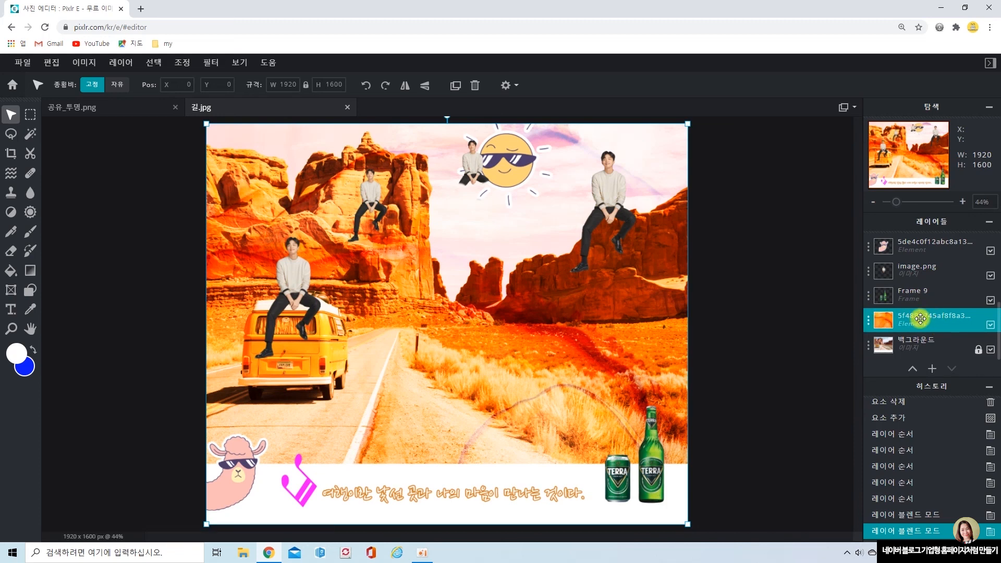
Review the orange overlay's layer settings and delete that layer from the composition
{"action": "left_click", "coordinate": [867, 319]}
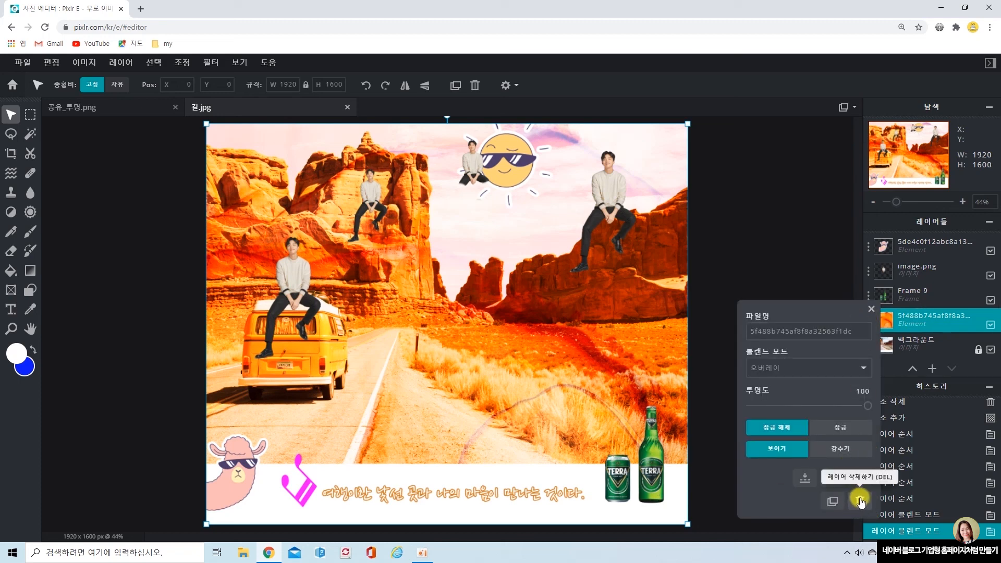
{"action": "left_click", "coordinate": [869, 312]}
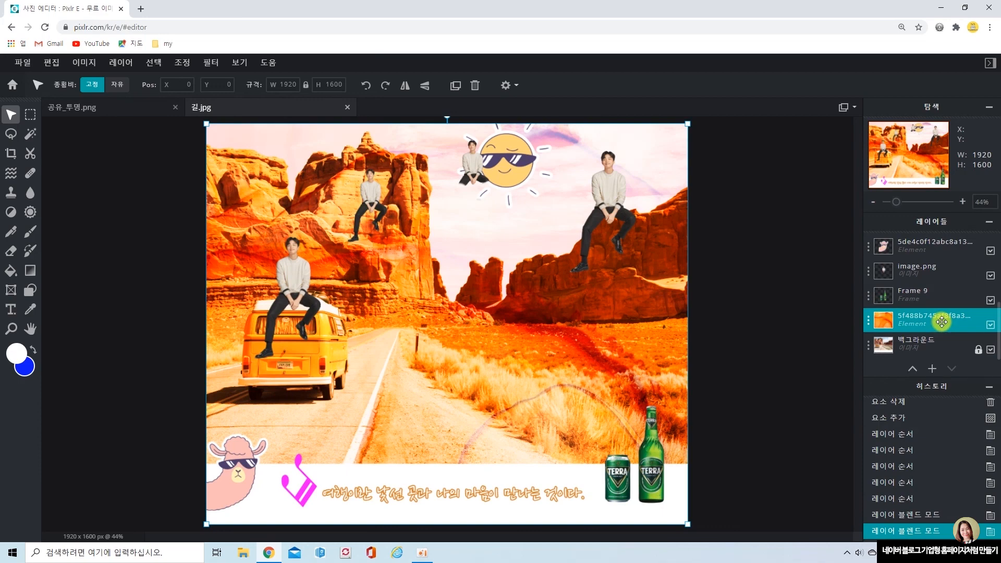
{"action": "key", "text": "Delete"}
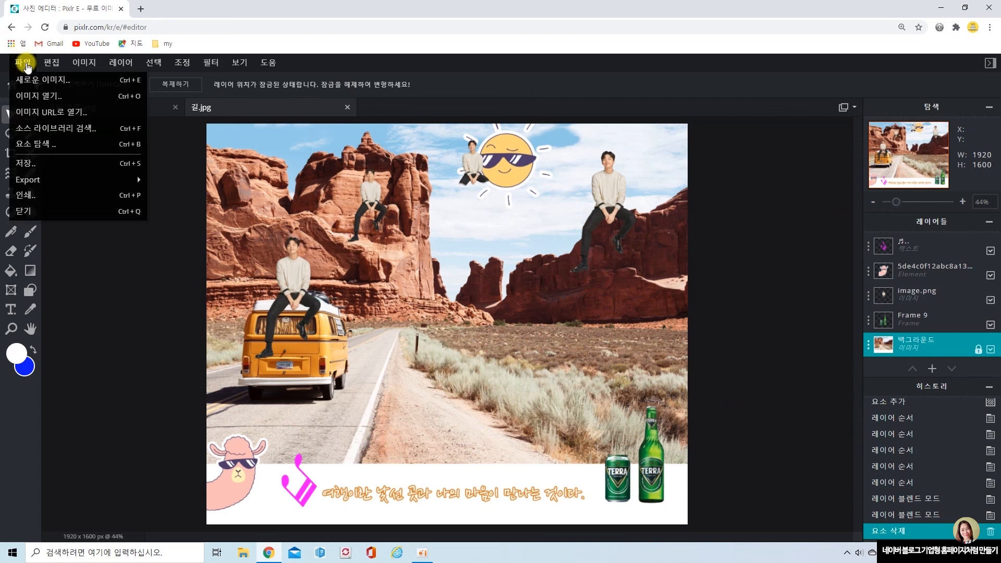
Save the composition as a layered PXD file named 여행포스터 and close the save dialog
{"action": "left_click", "coordinate": [49, 164]}
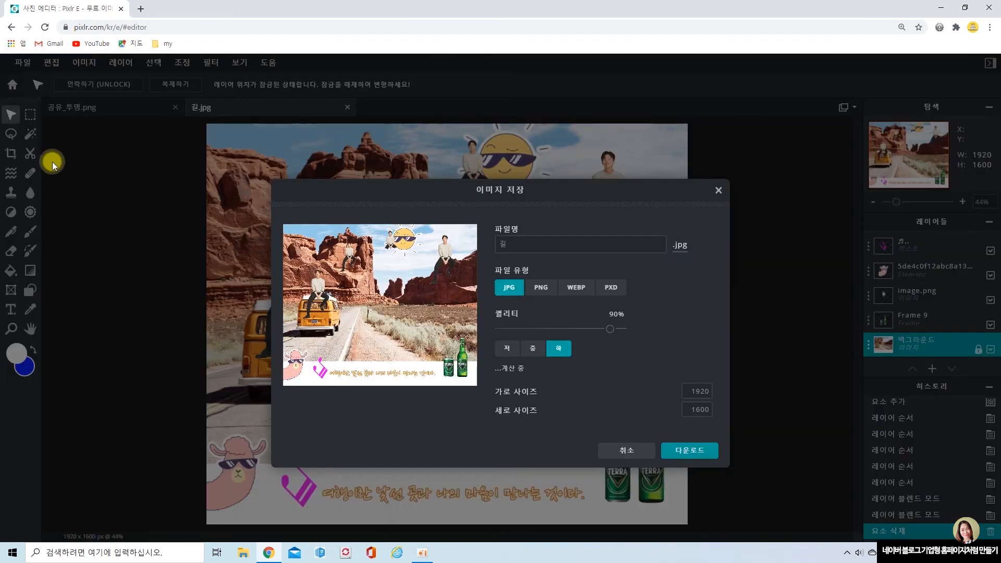
{"action": "left_click", "coordinate": [535, 245]}
{"action": "type", "text": "여행"}
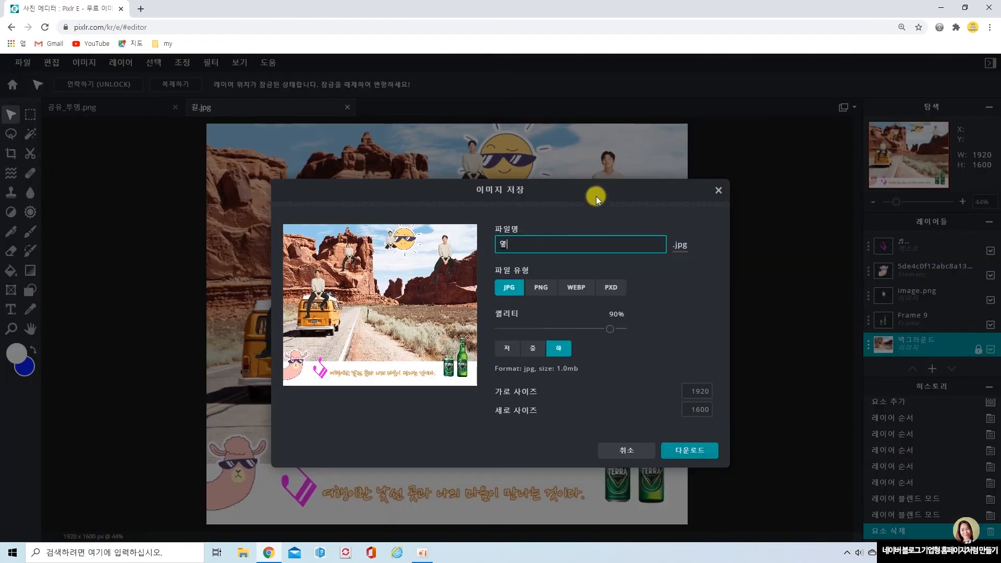
{"action": "type", "text": "포스터"}
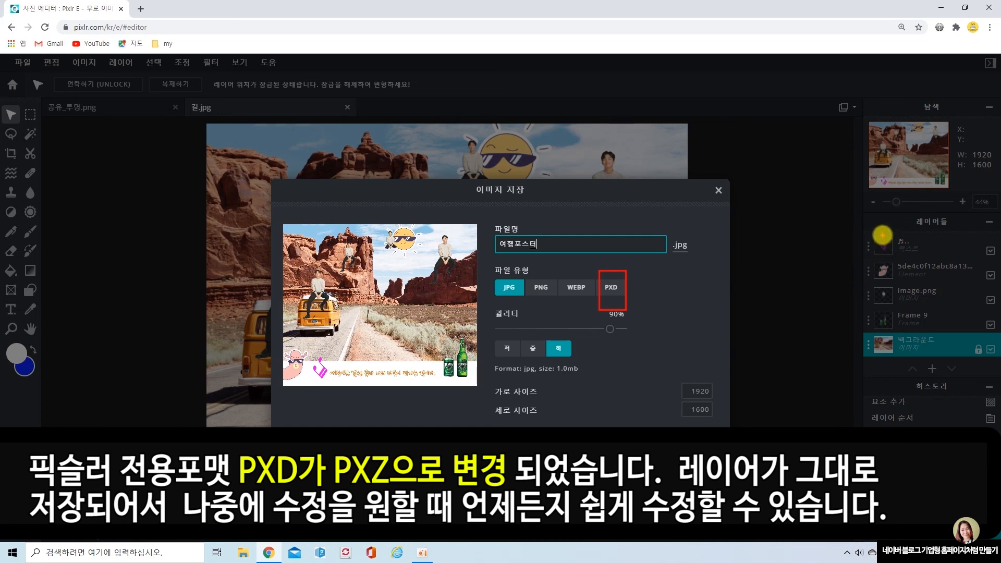
{"action": "left_click_drag", "start_coordinate": [882, 234], "coordinate": [932, 343]}
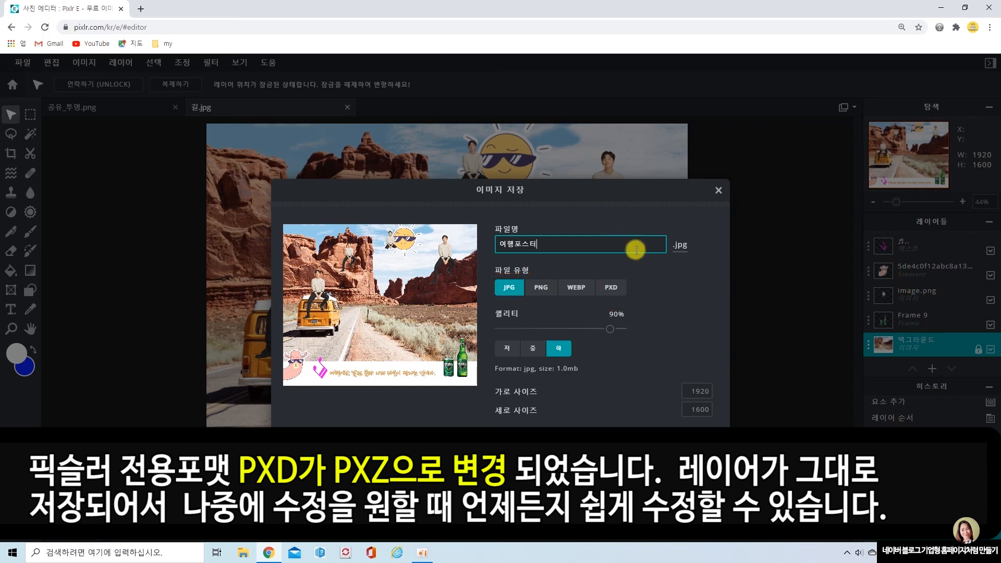
{"action": "left_click", "coordinate": [609, 285]}
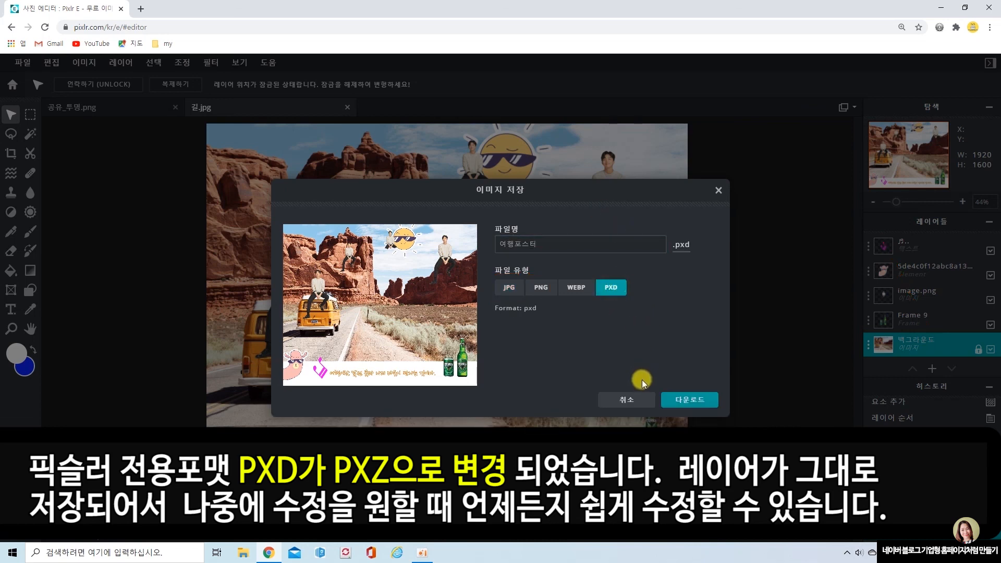
{"action": "left_click", "coordinate": [700, 400]}
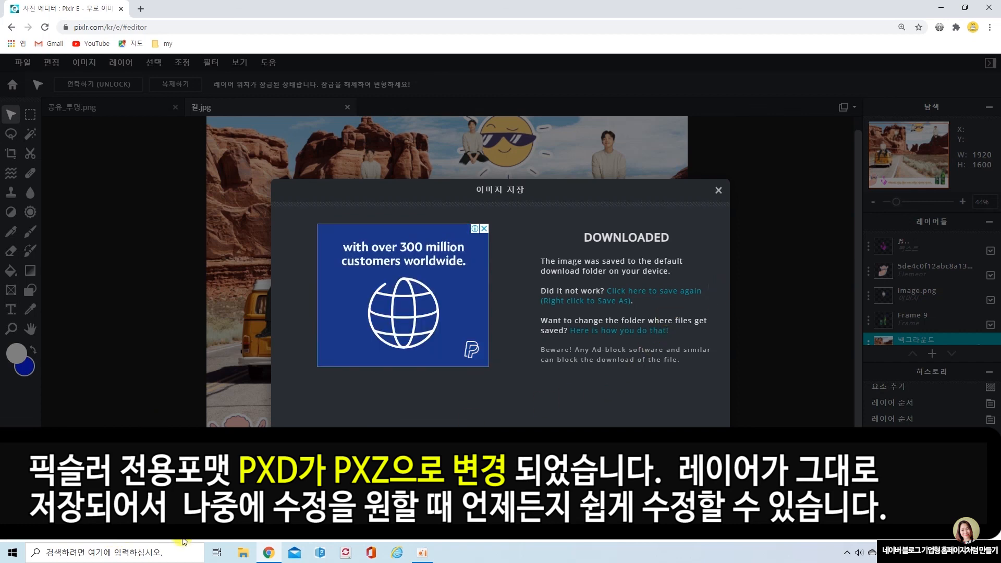
{"action": "left_click", "coordinate": [703, 437]}
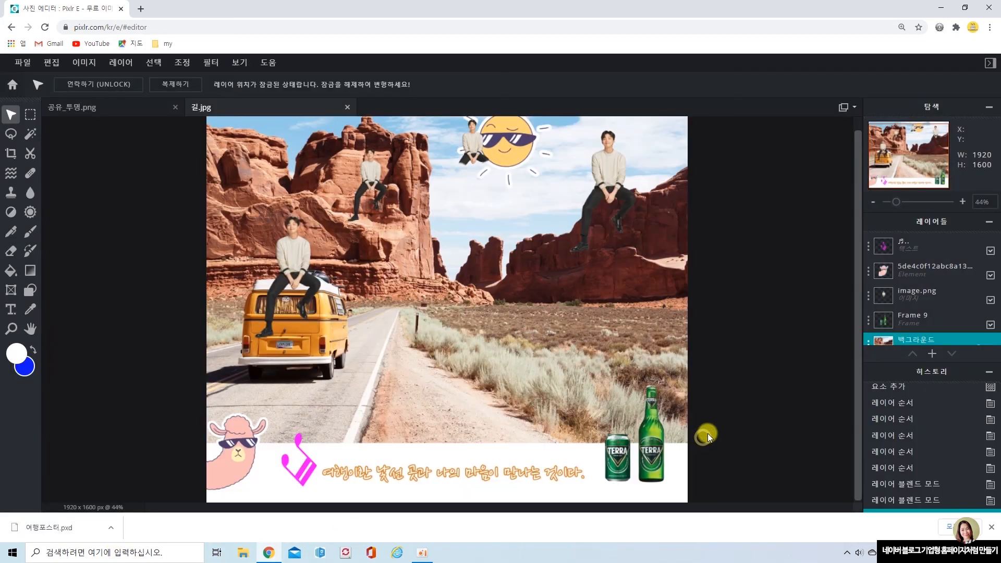
Save the composition again as a JPG image named 여행포스터 at 90% quality and close the save dialog
{"action": "left_click", "coordinate": [22, 63]}
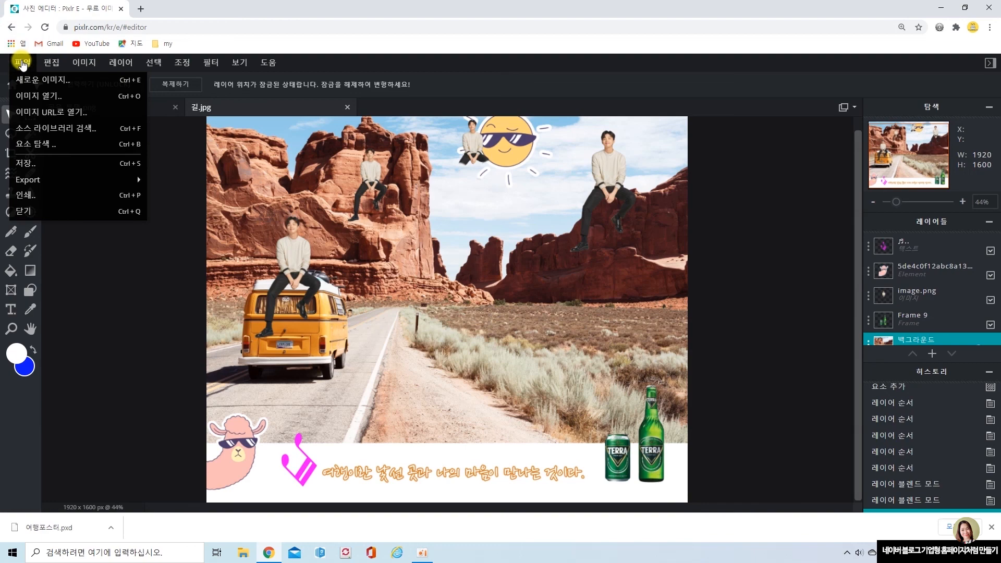
{"action": "left_click", "coordinate": [41, 163]}
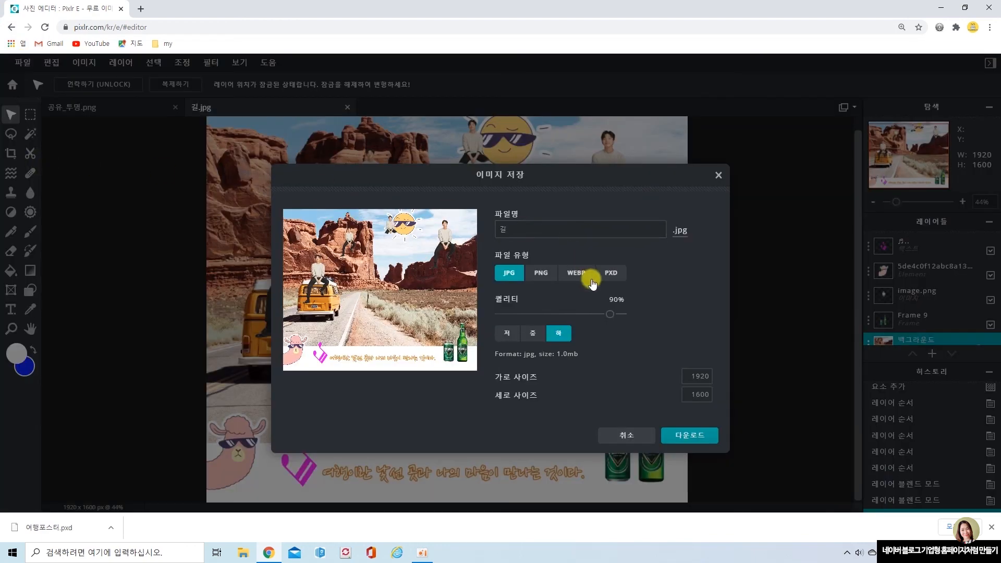
{"action": "left_click", "coordinate": [529, 229]}
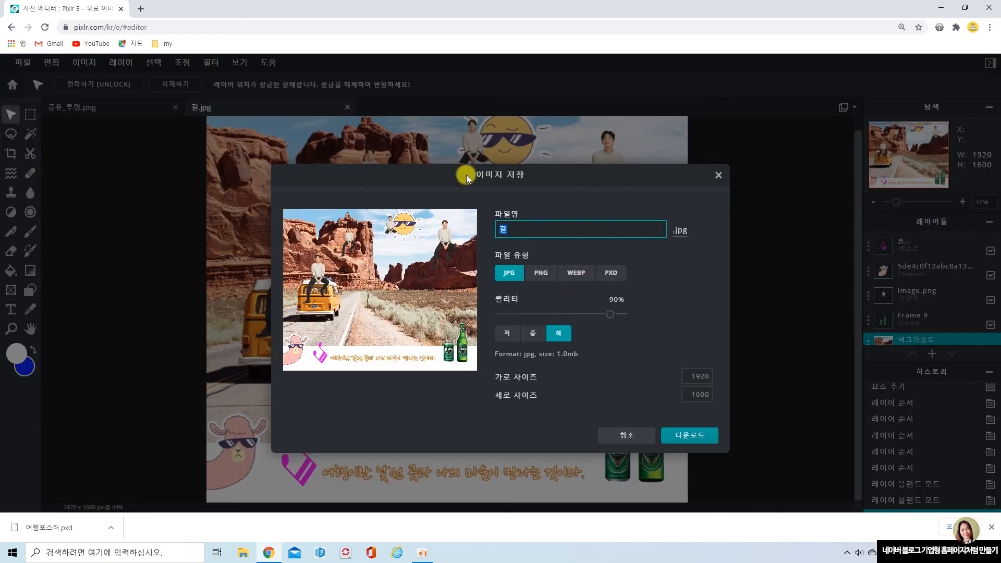
{"action": "type", "text": "여행포스터"}
{"action": "left_click", "coordinate": [699, 435]}
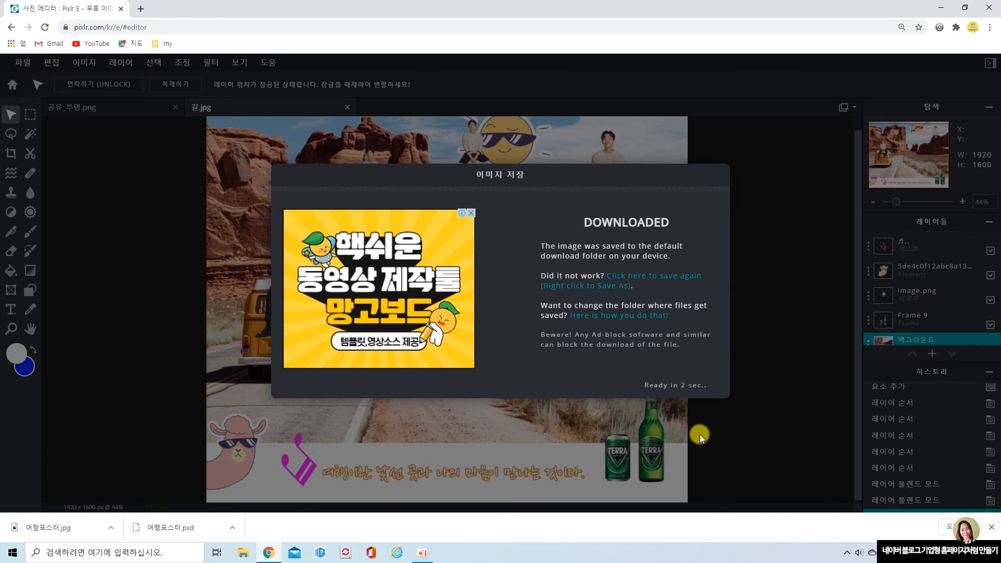
{"action": "left_click", "coordinate": [701, 380]}
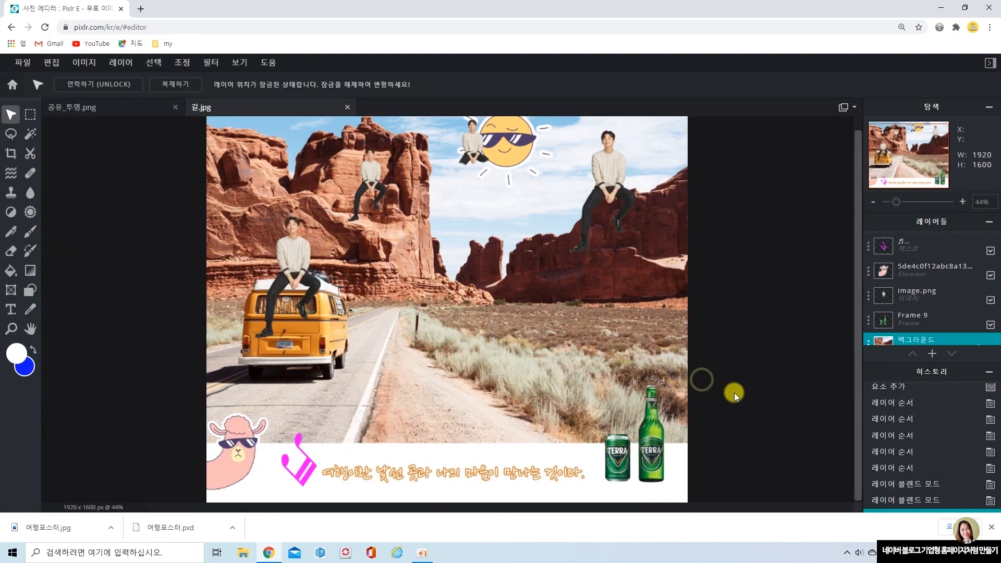